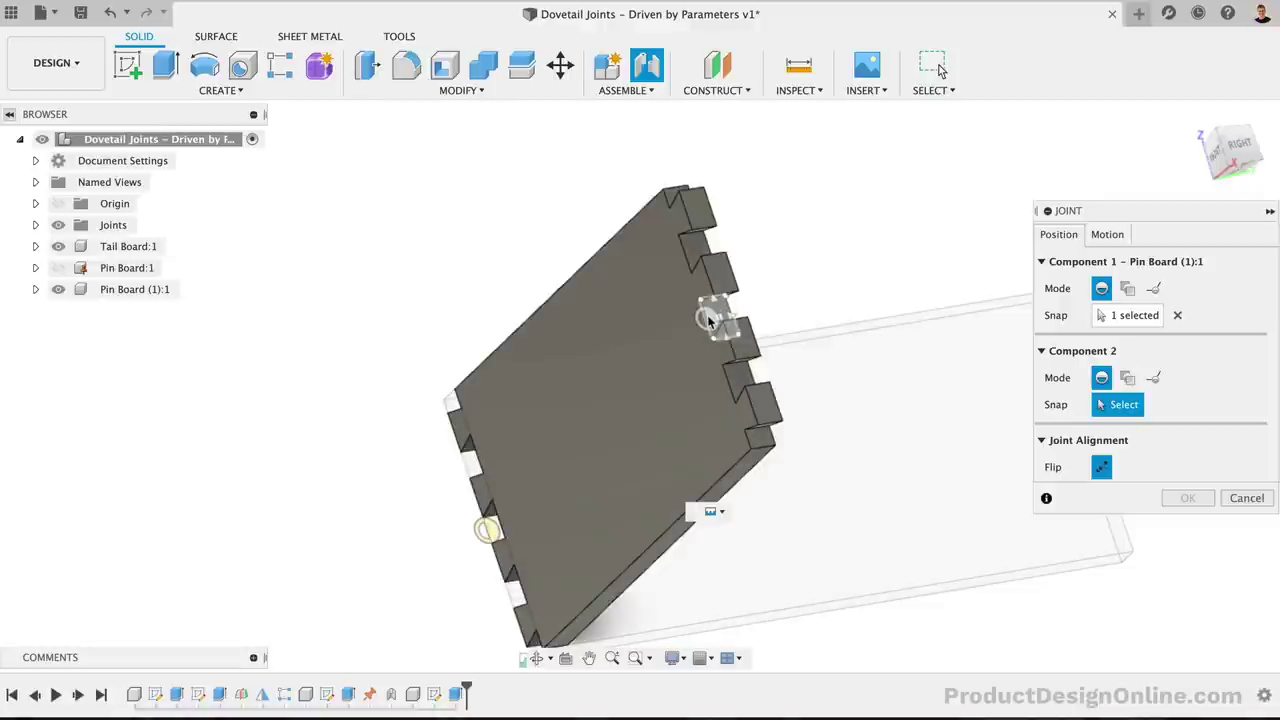
- Join the pin board to the tail board in the finished-box preview
left_click(708, 318)
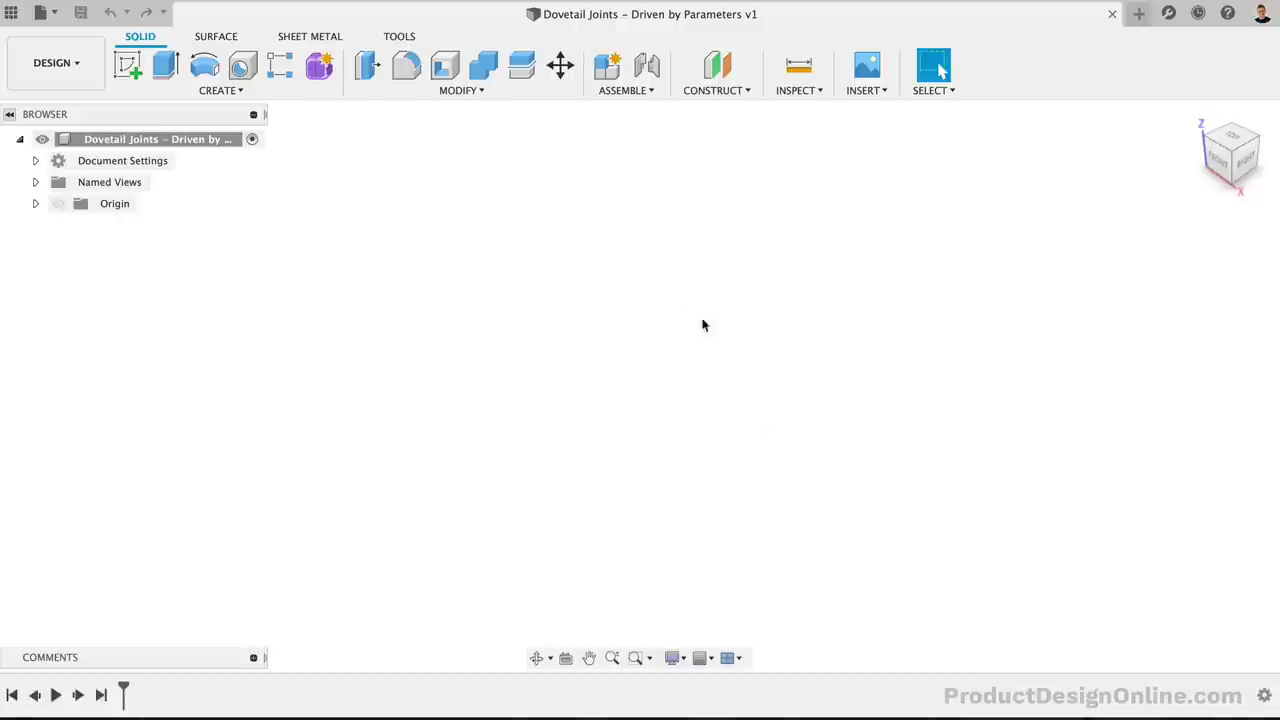
- Create a new empty component named Tail Board
left_click(609, 70)
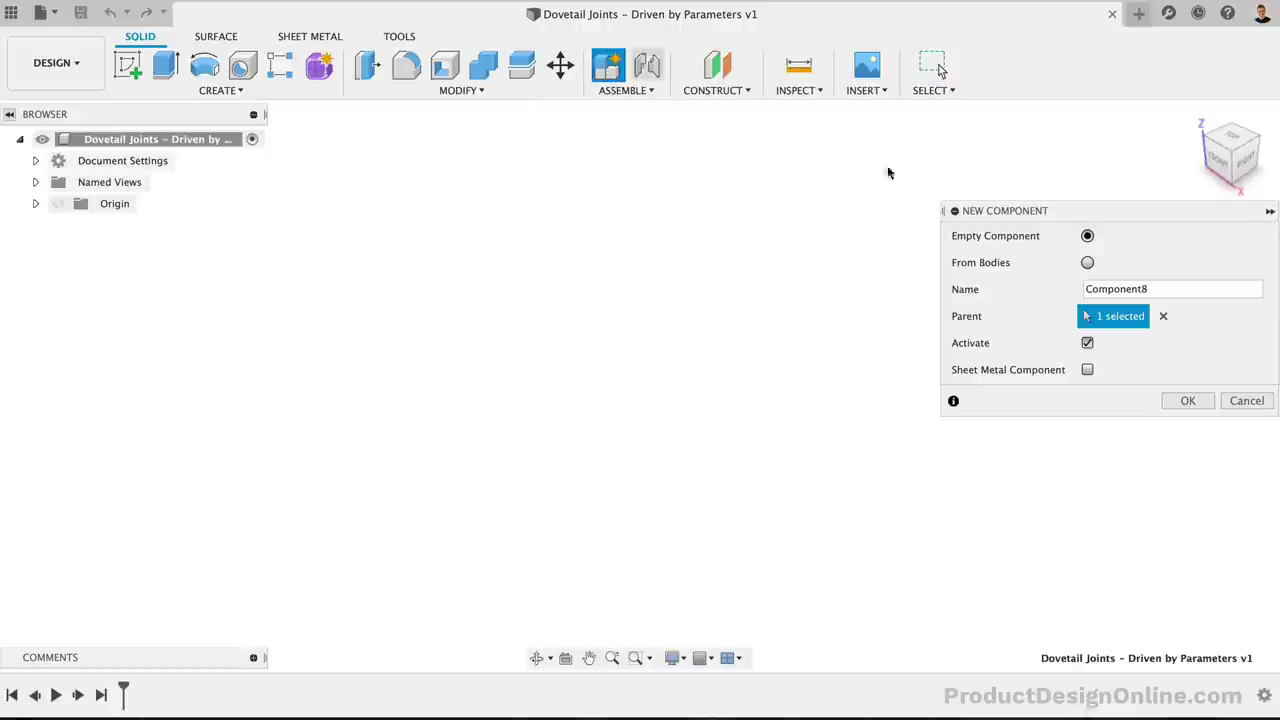
double_click(1098, 288)
type("Tail Board")
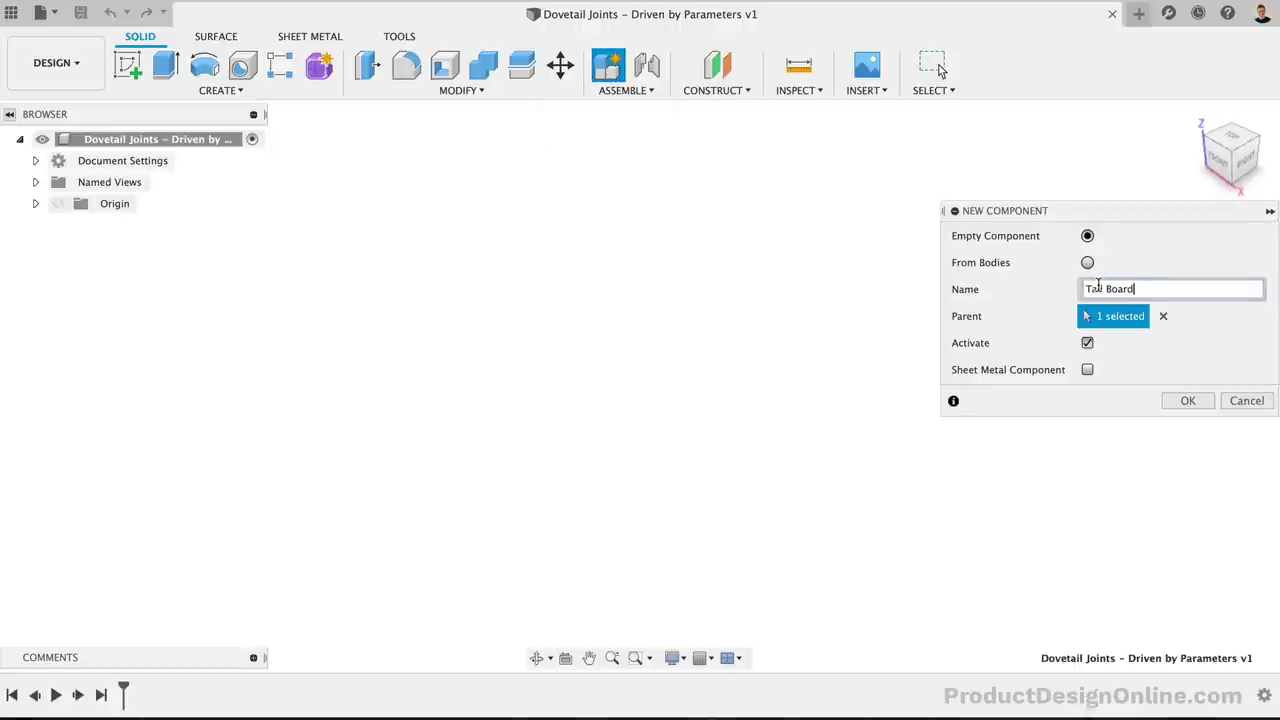
key("Return")
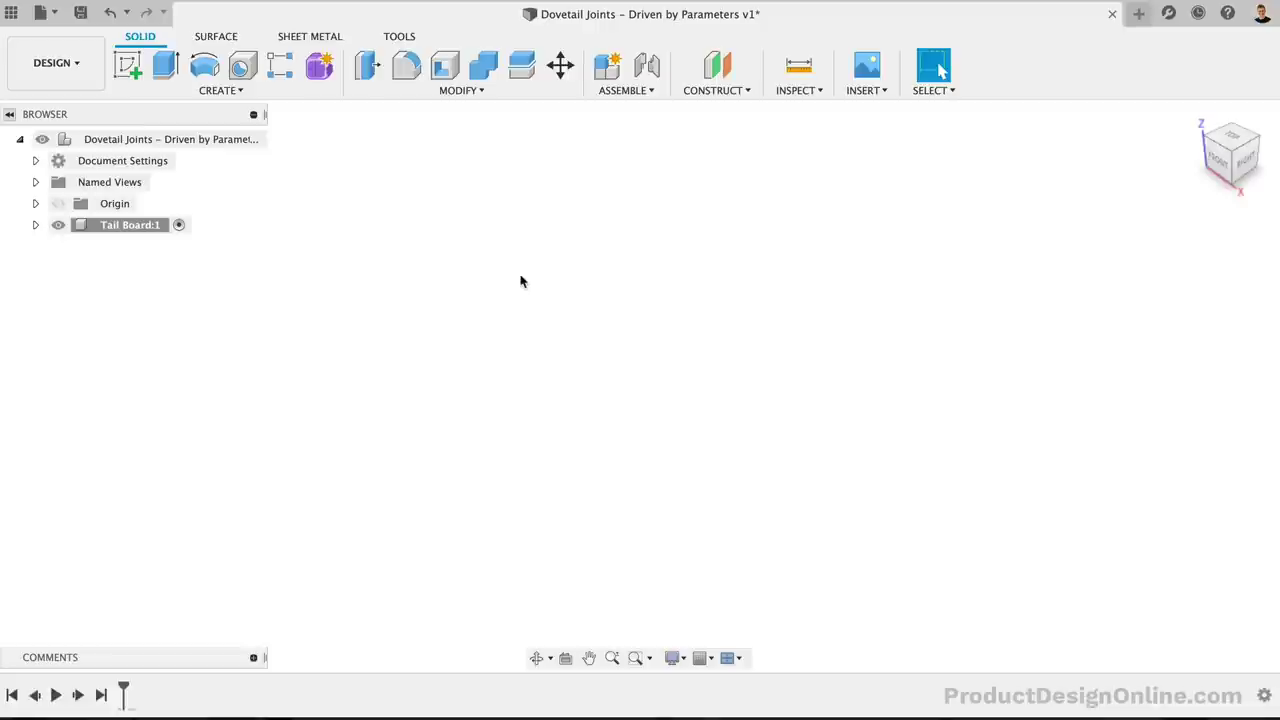
- Start the 2-Point Rectangle tool from the search box
type("s")
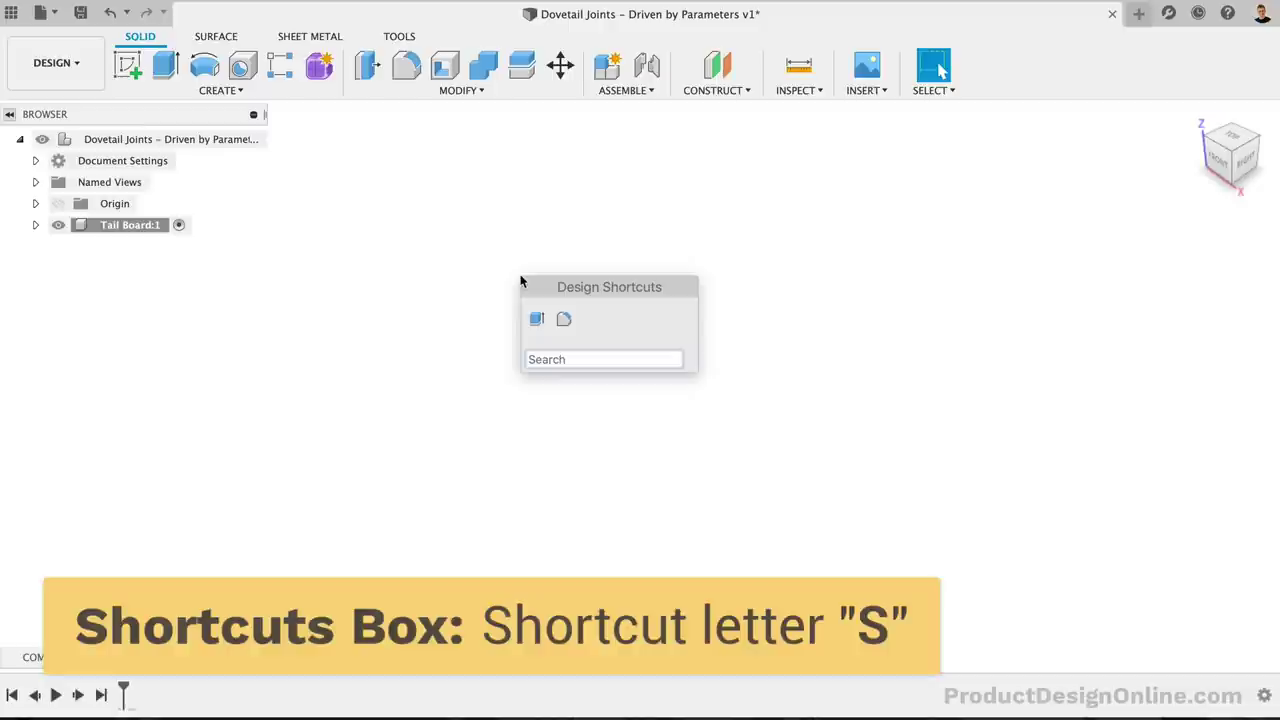
type("rec")
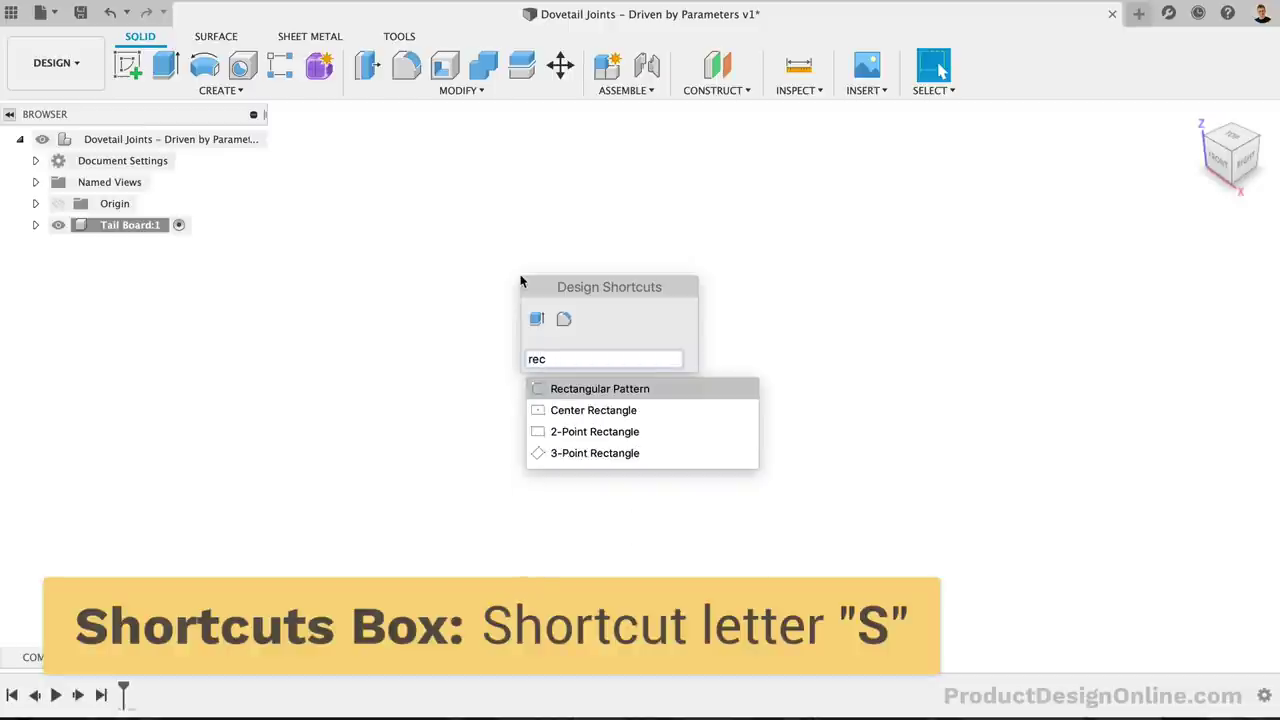
key("Down")
key("Down")
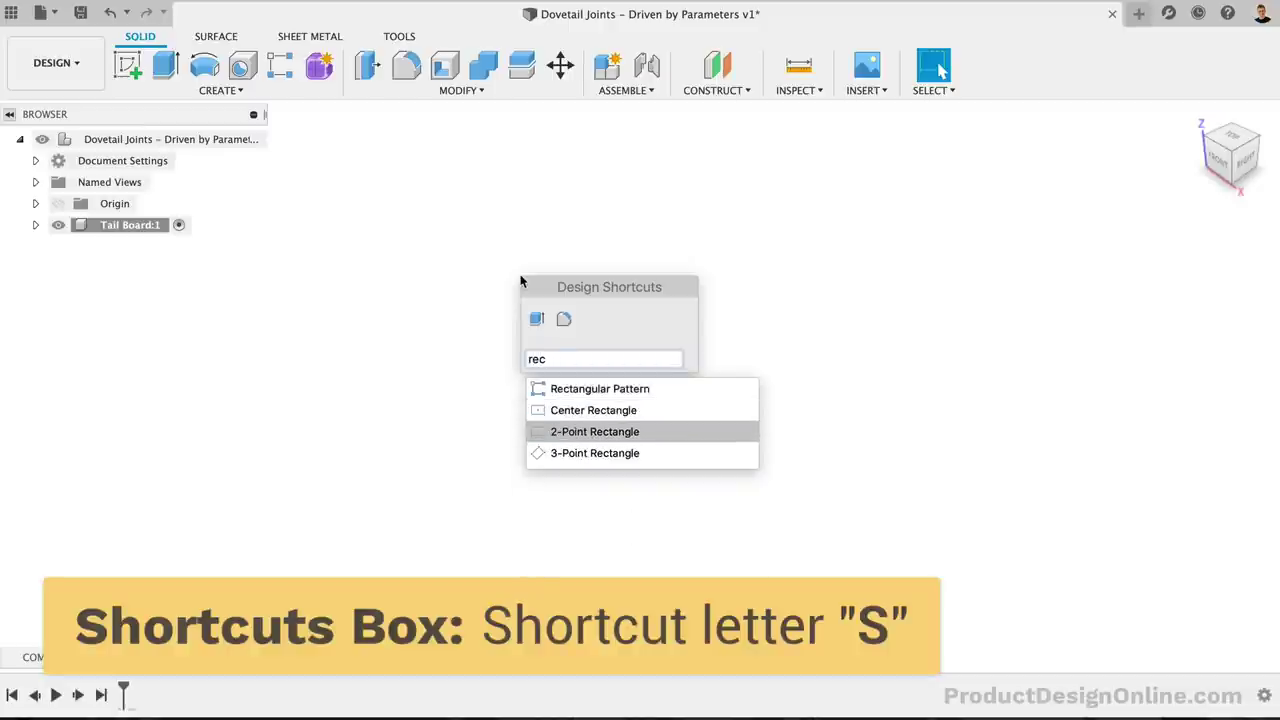
left_click(661, 438)
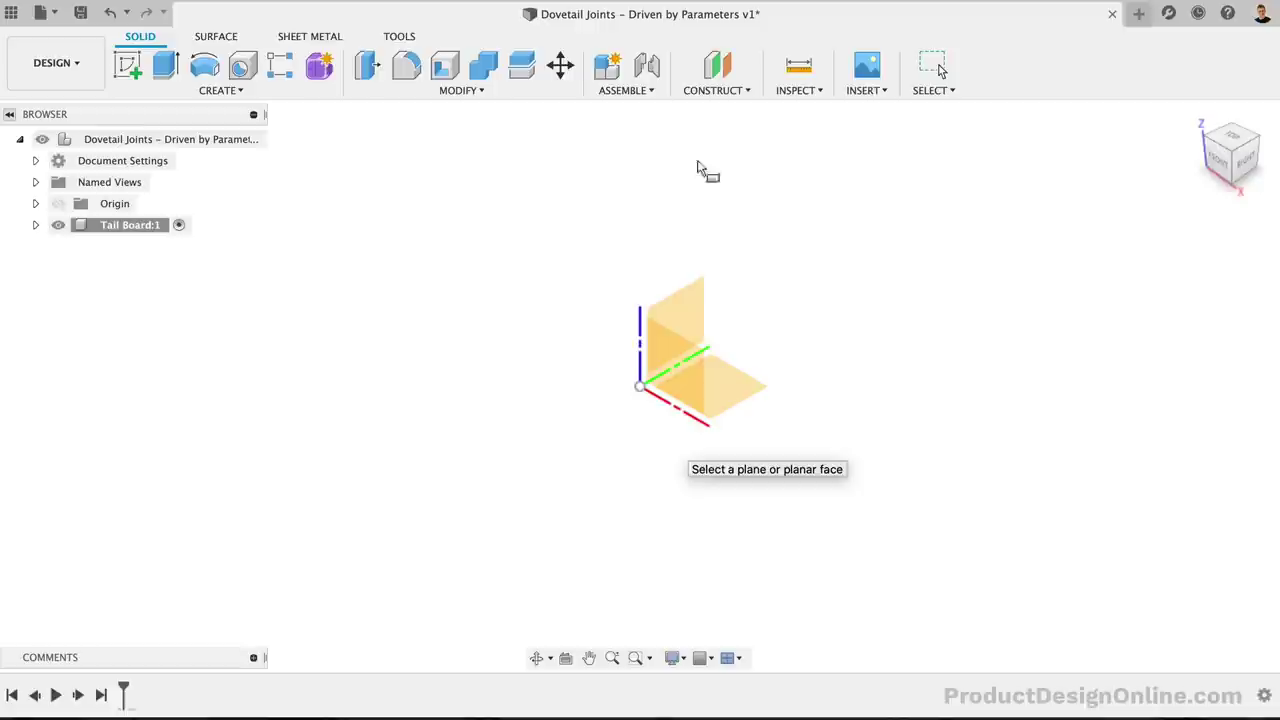
- Sketch on the front origin plane, anchoring the rectangle's first corner at the origin
left_click(683, 367)
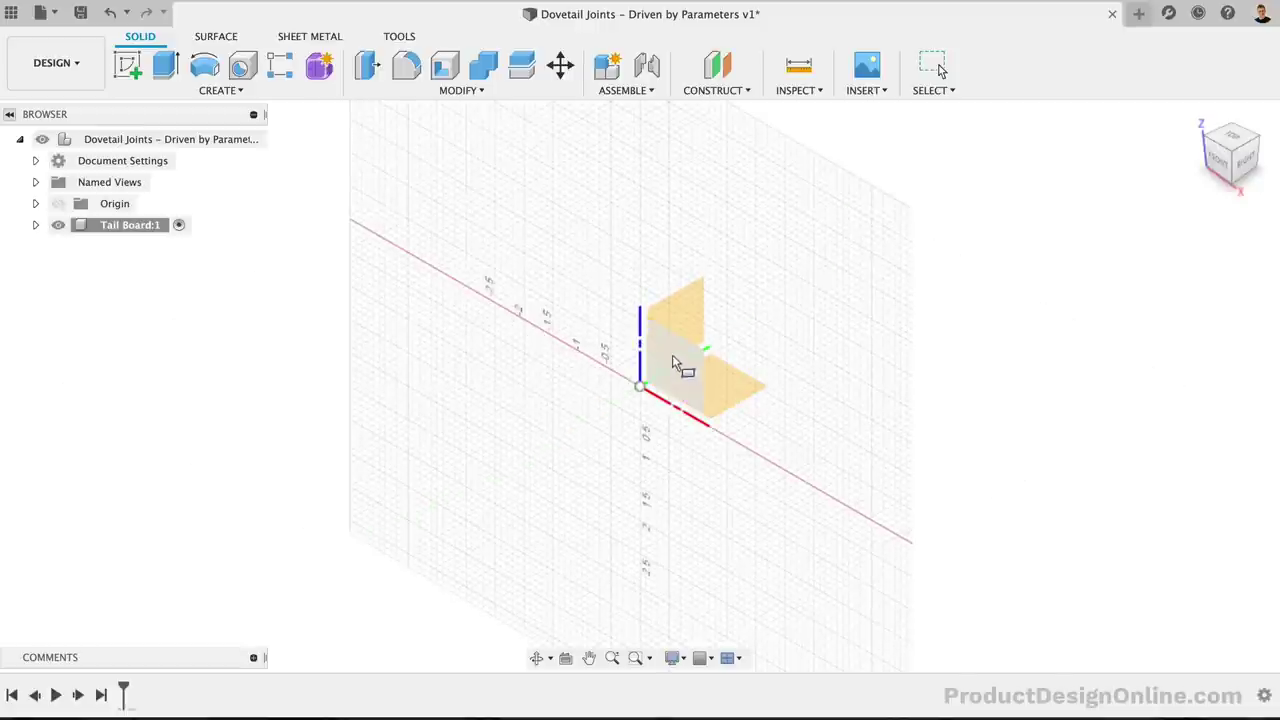
left_click(673, 363)
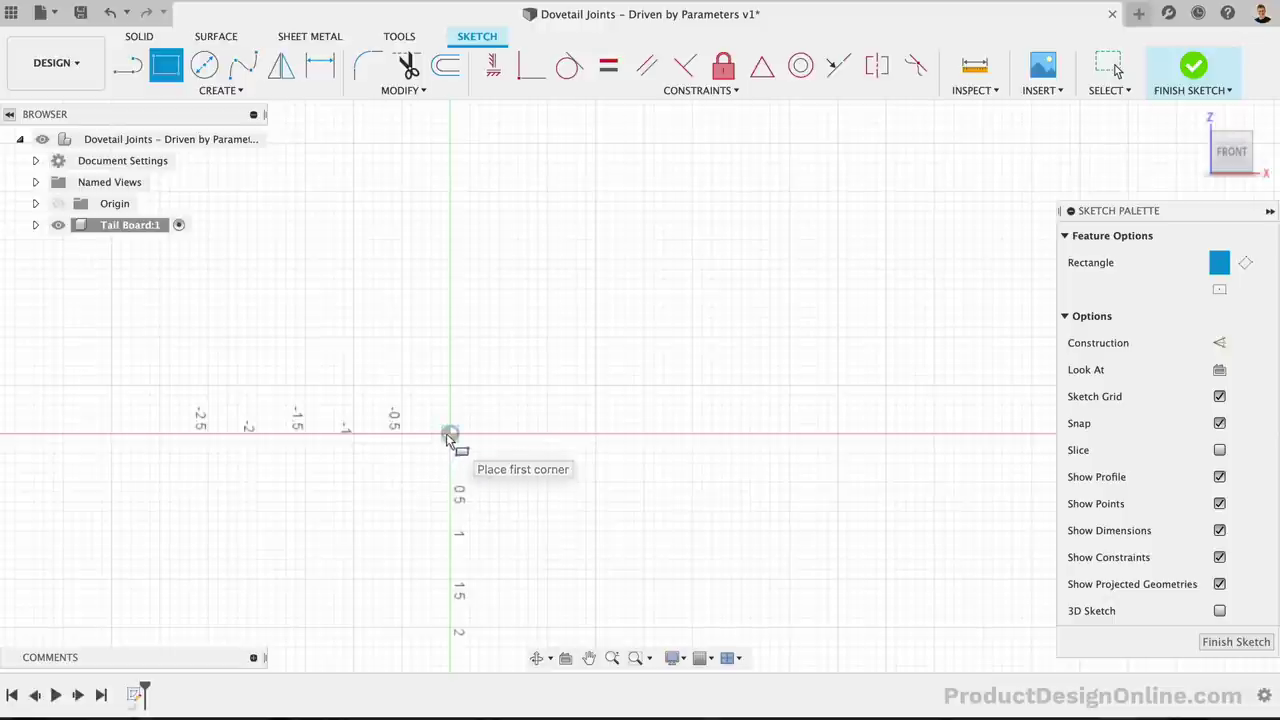
left_click(450, 434)
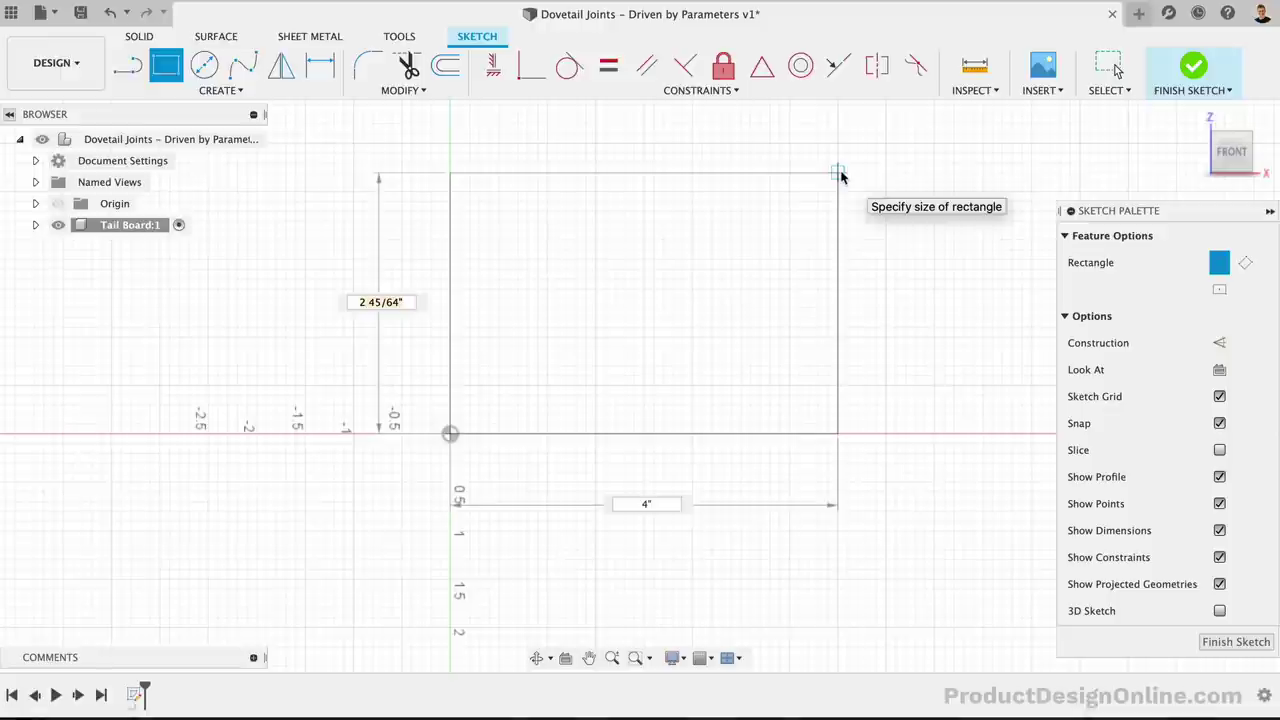
- Size the rectangle with boxHeight and boxWidth (5 by 10 in) and commit it
key("Tab")
type("box")
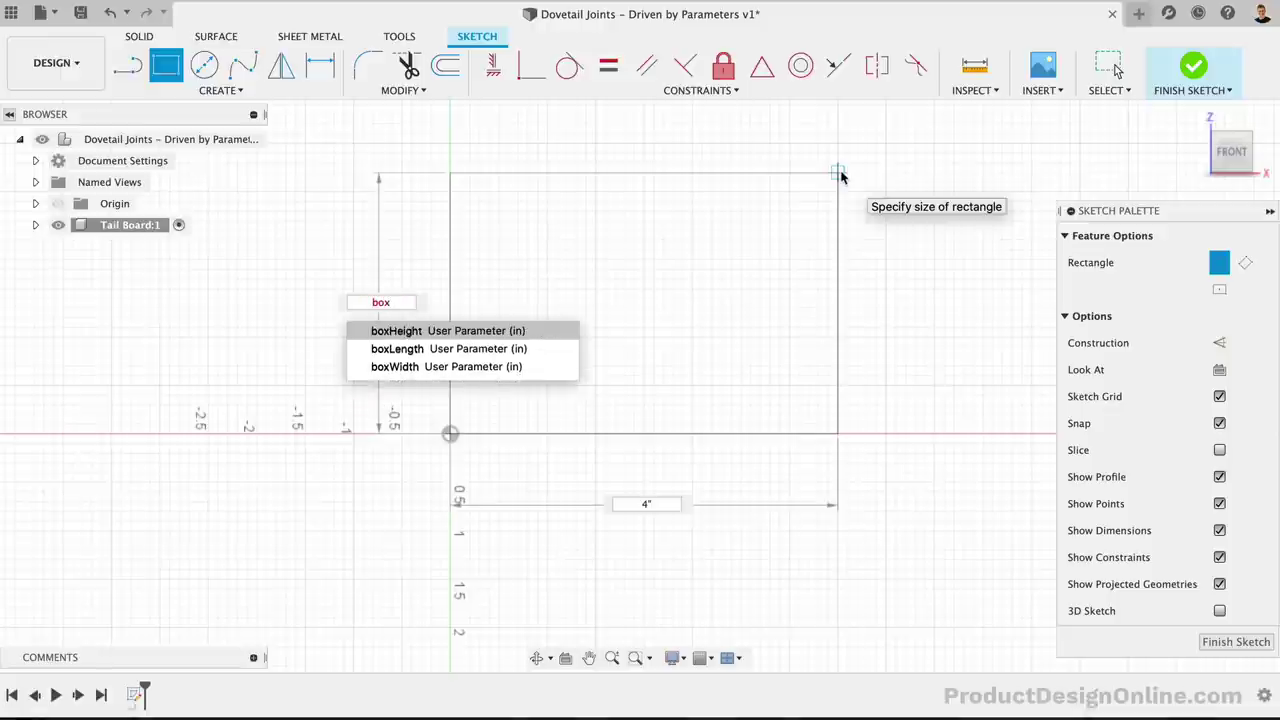
key("Return")
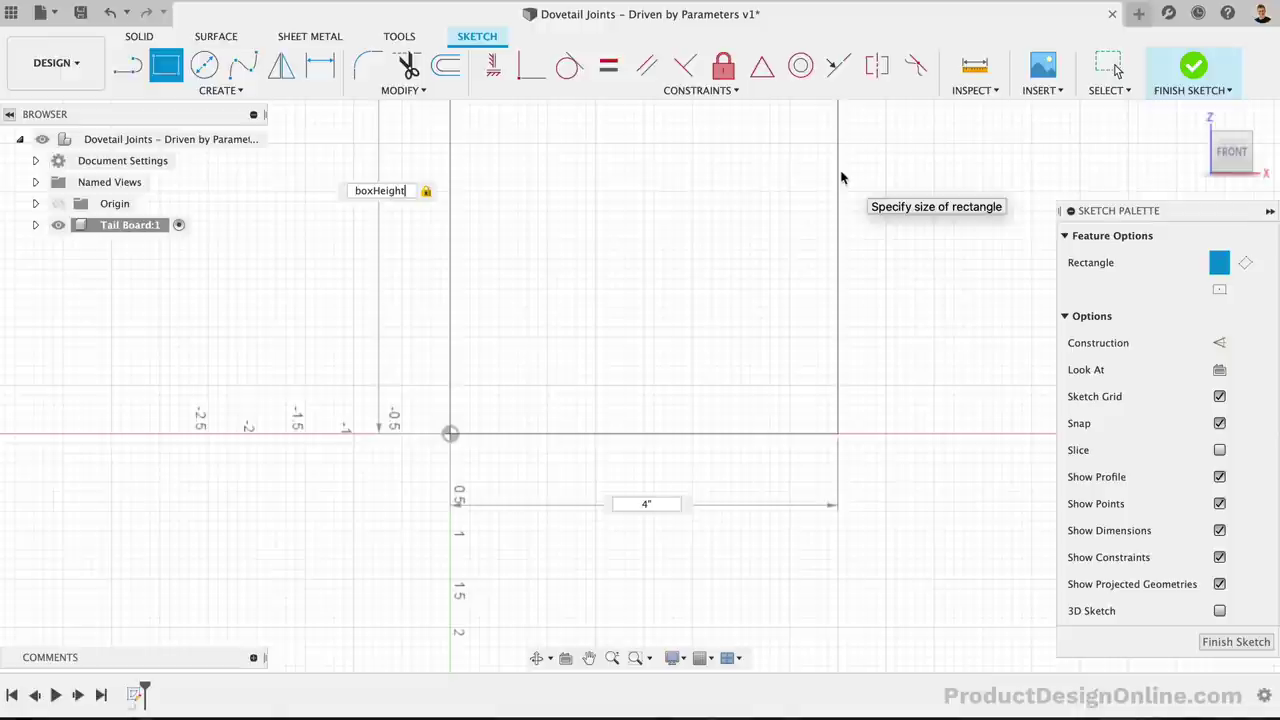
key("Tab")
type("boxw")
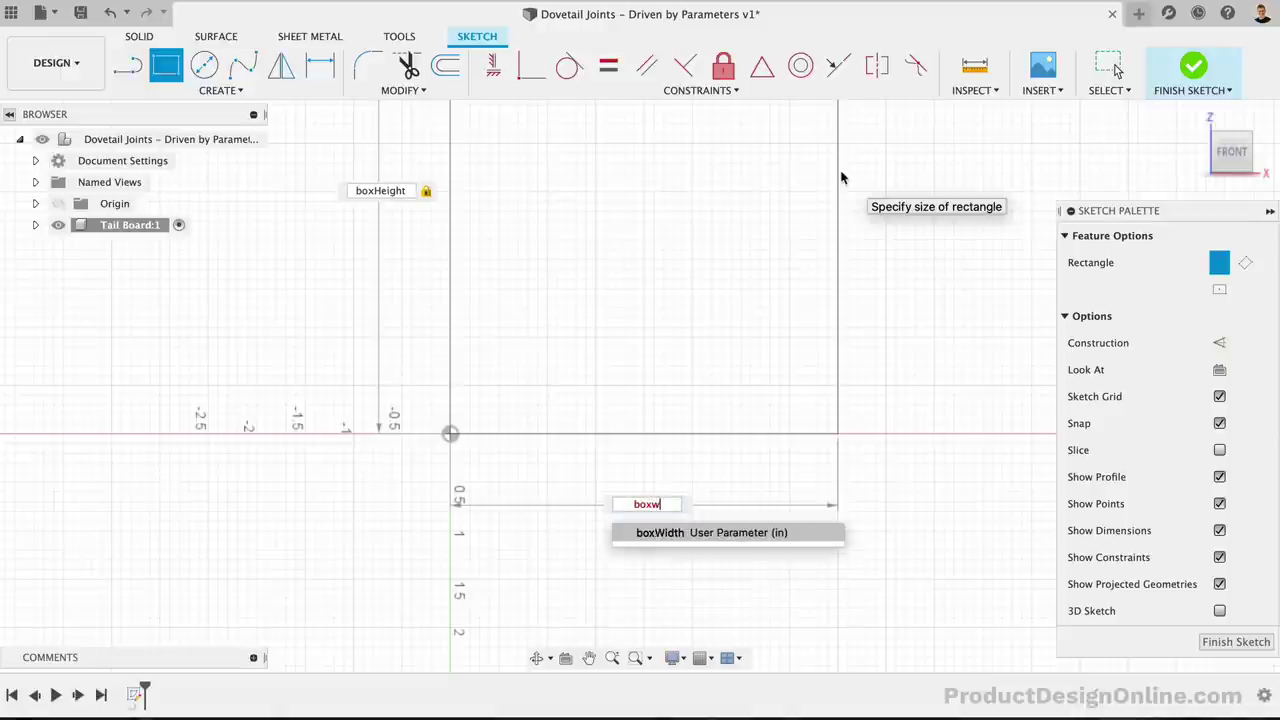
key("Return")
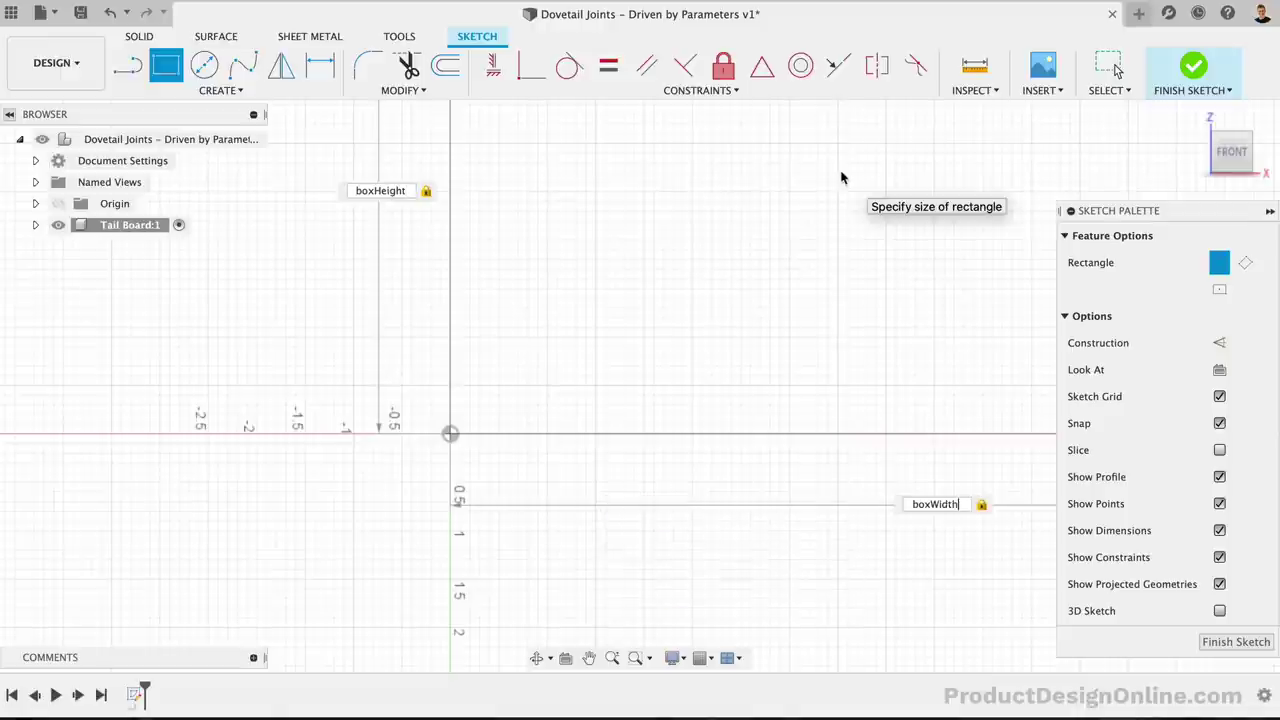
key("Tab")
key("Tab")
key("Tab")
key("Tab")
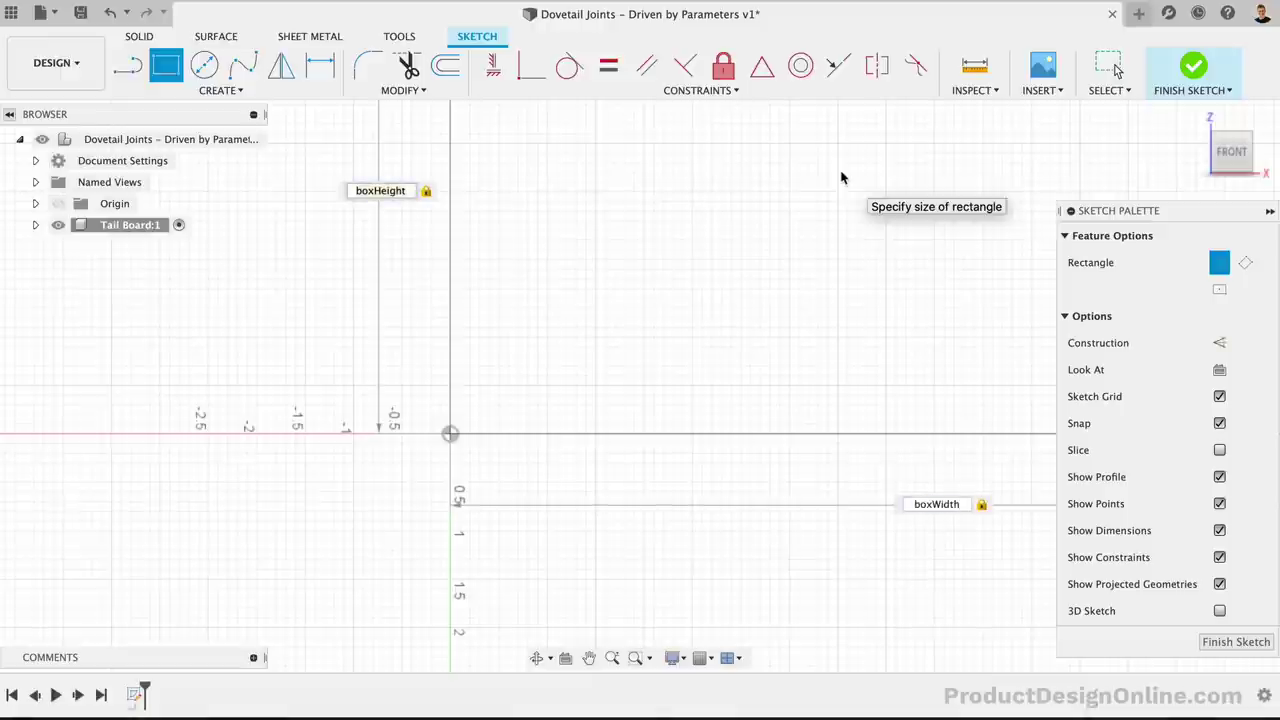
key("Tab")
key("Tab")
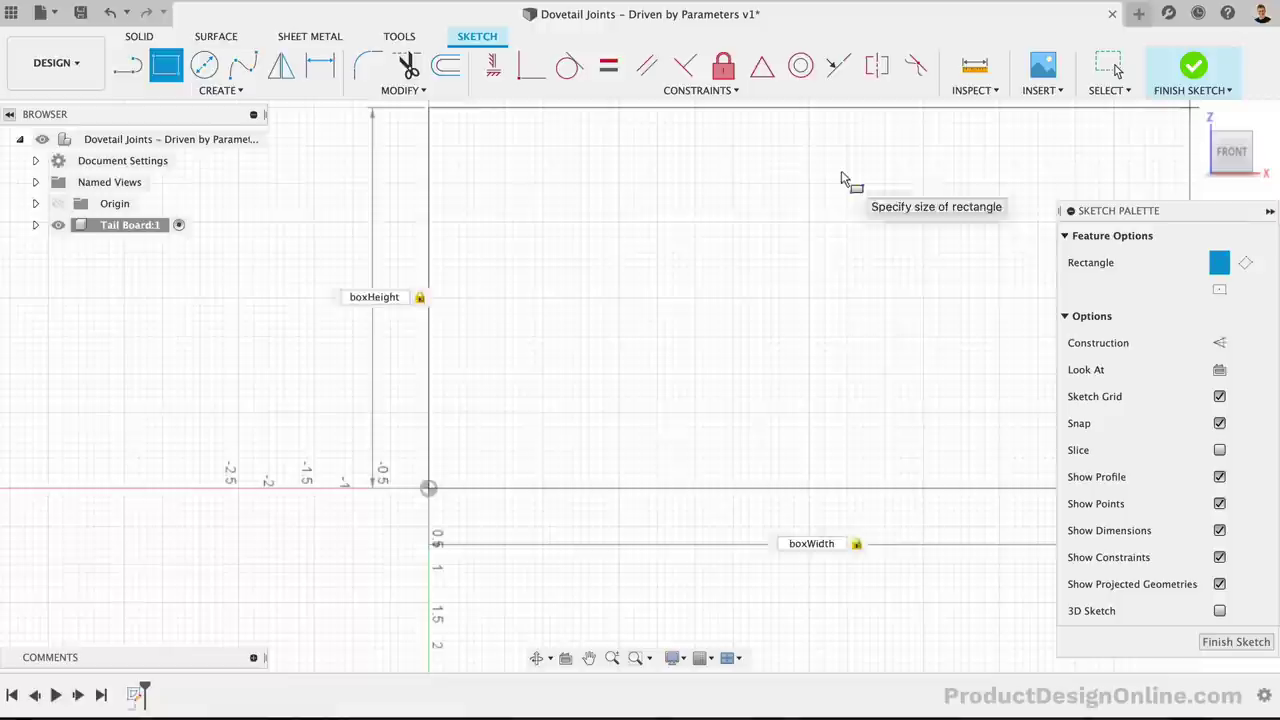
key("Return")
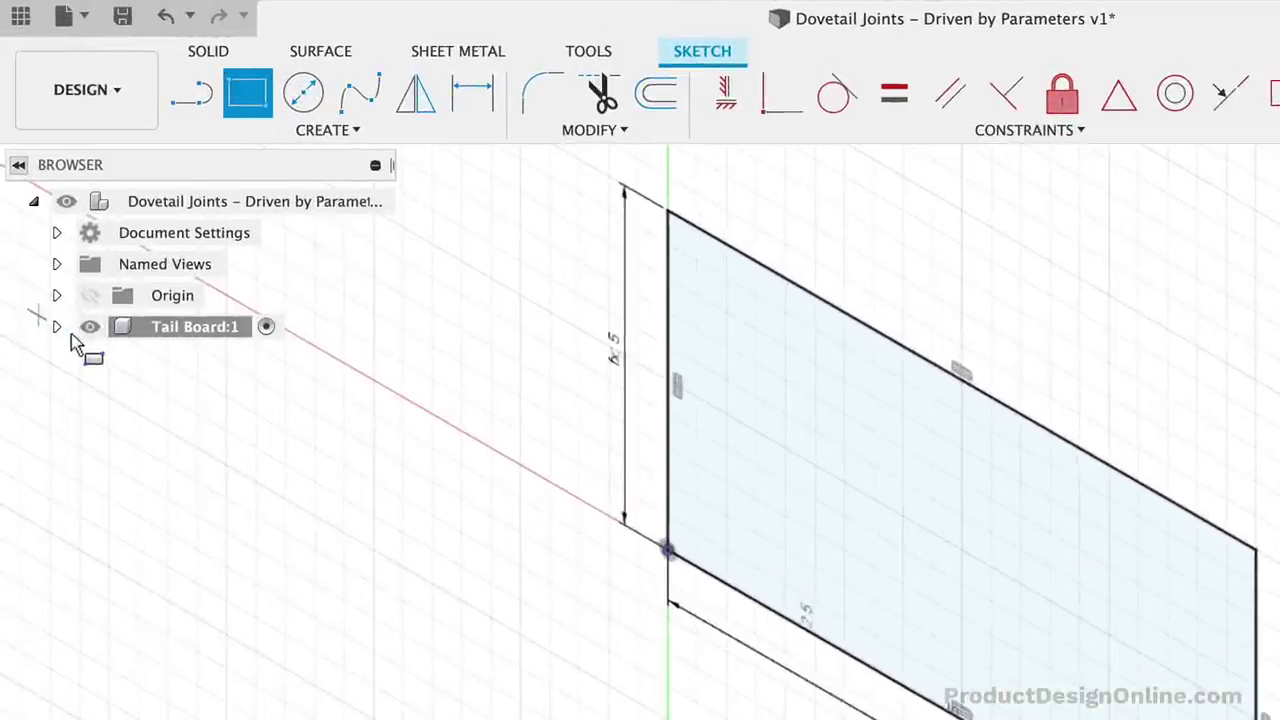
- Expand Tail Board:1 and its Sketches folder to show Sketch1, then exit the Rectangle tool
left_click(56, 328)
left_click(81, 391)
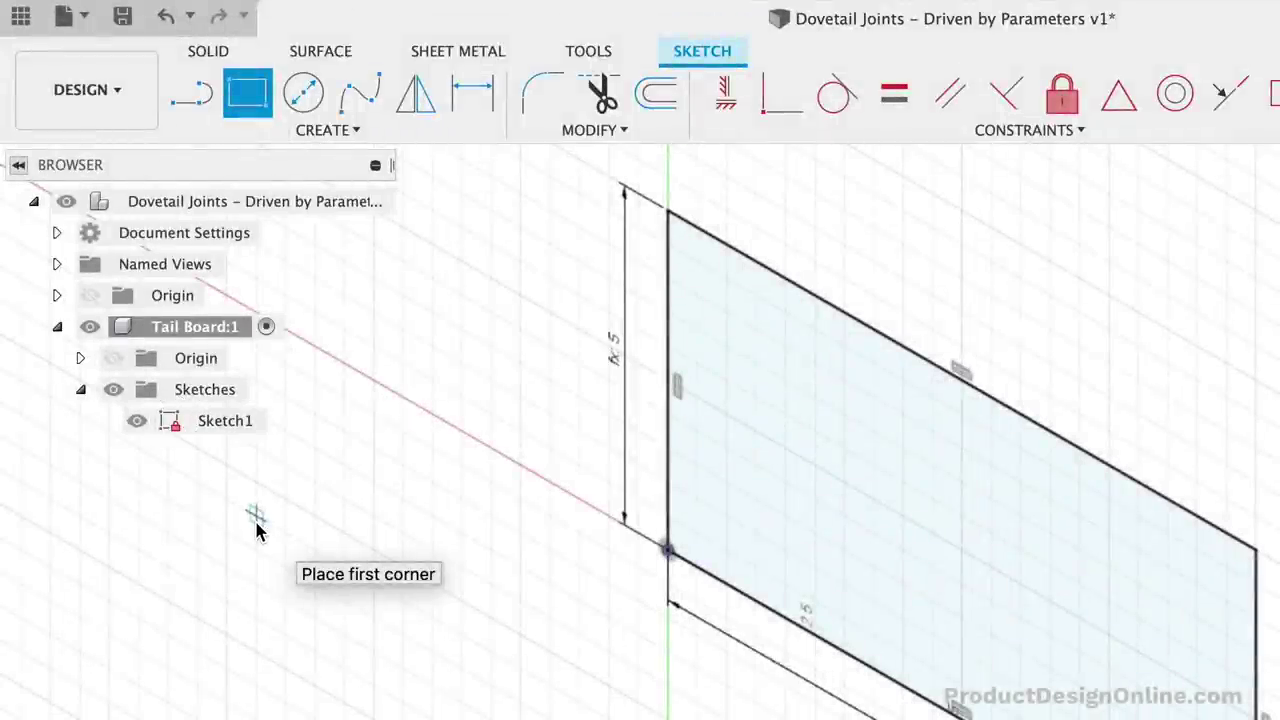
key("Escape")
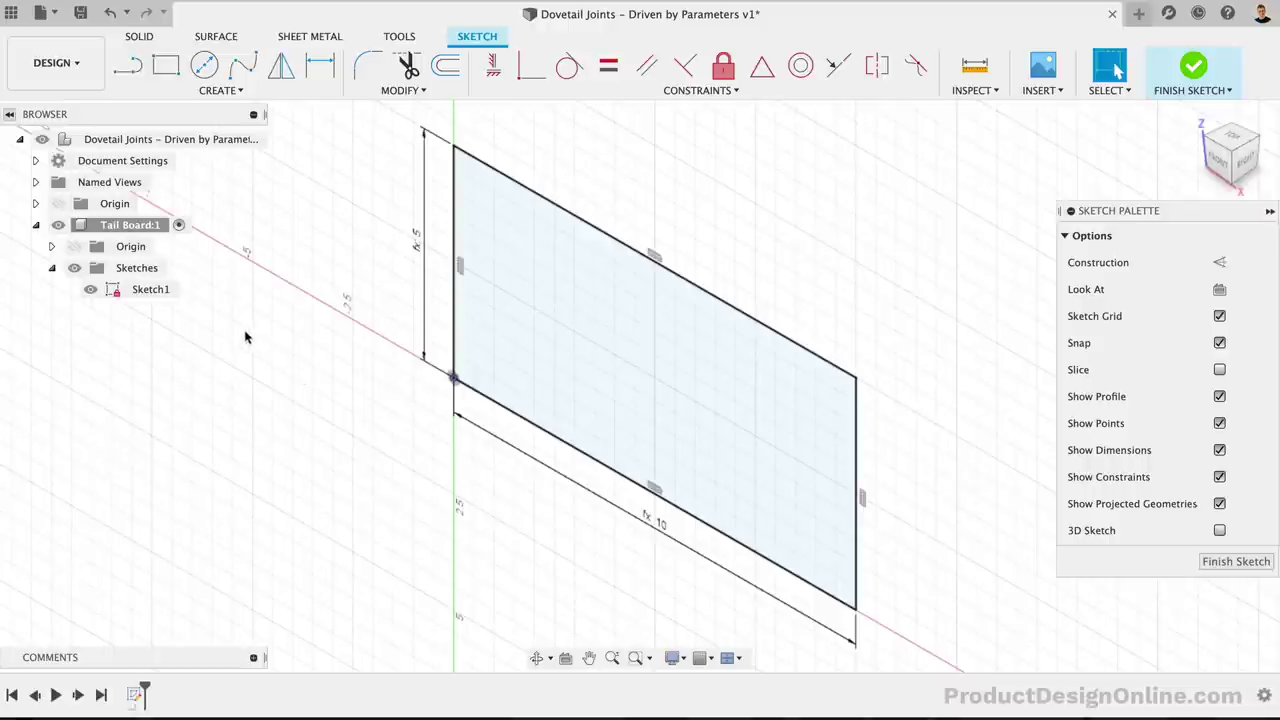
- Extrude the rectangle by boardThickness into a solid board
left_click(146, 38)
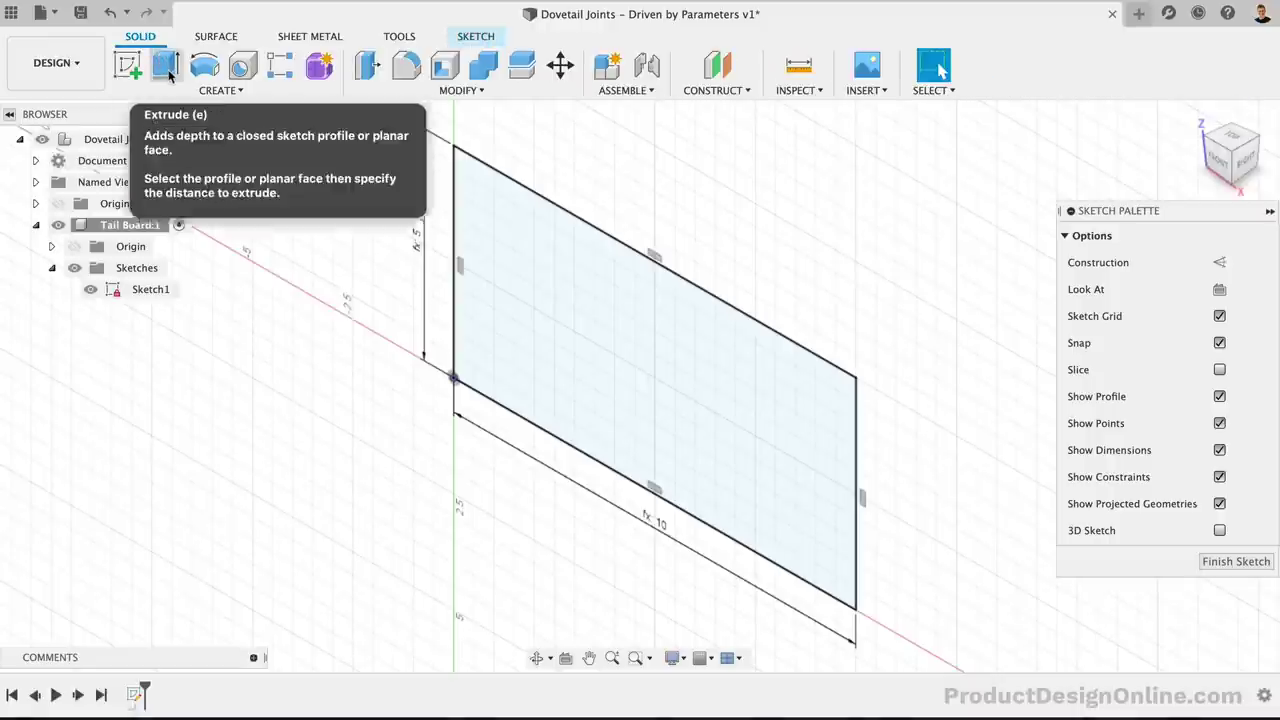
left_click(165, 65)
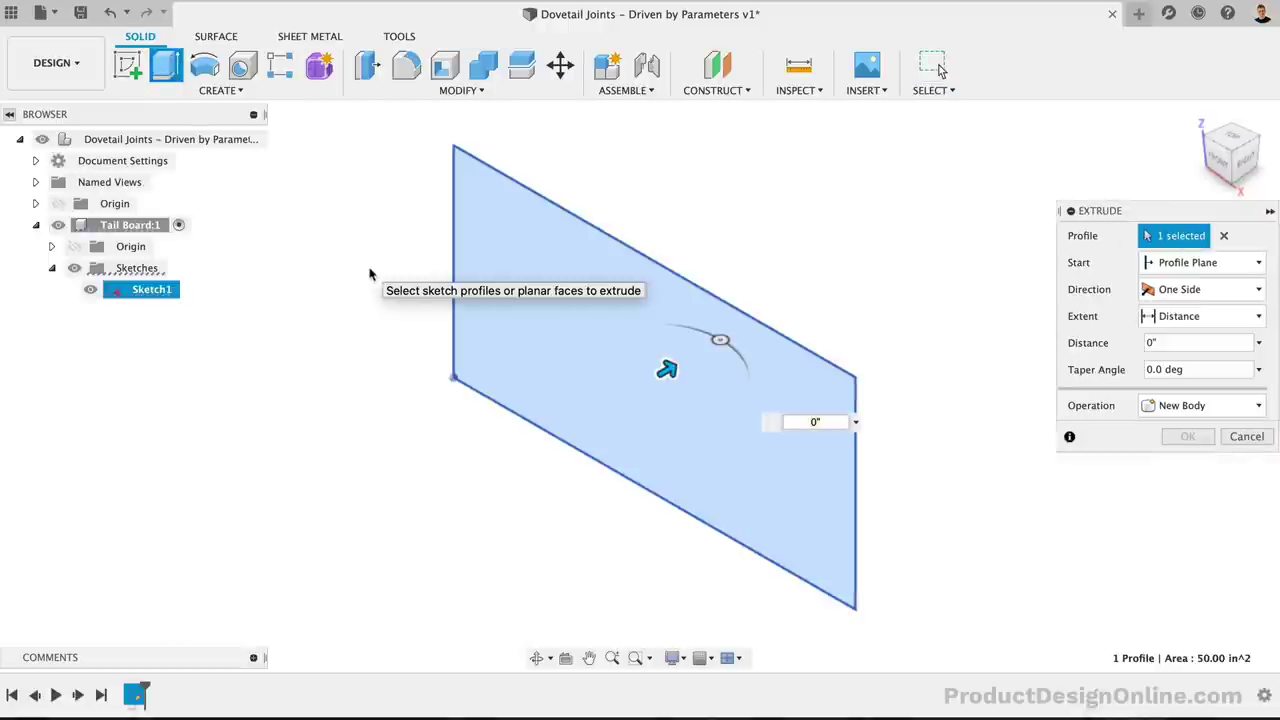
type("boar")
key("Return")
key("Return")
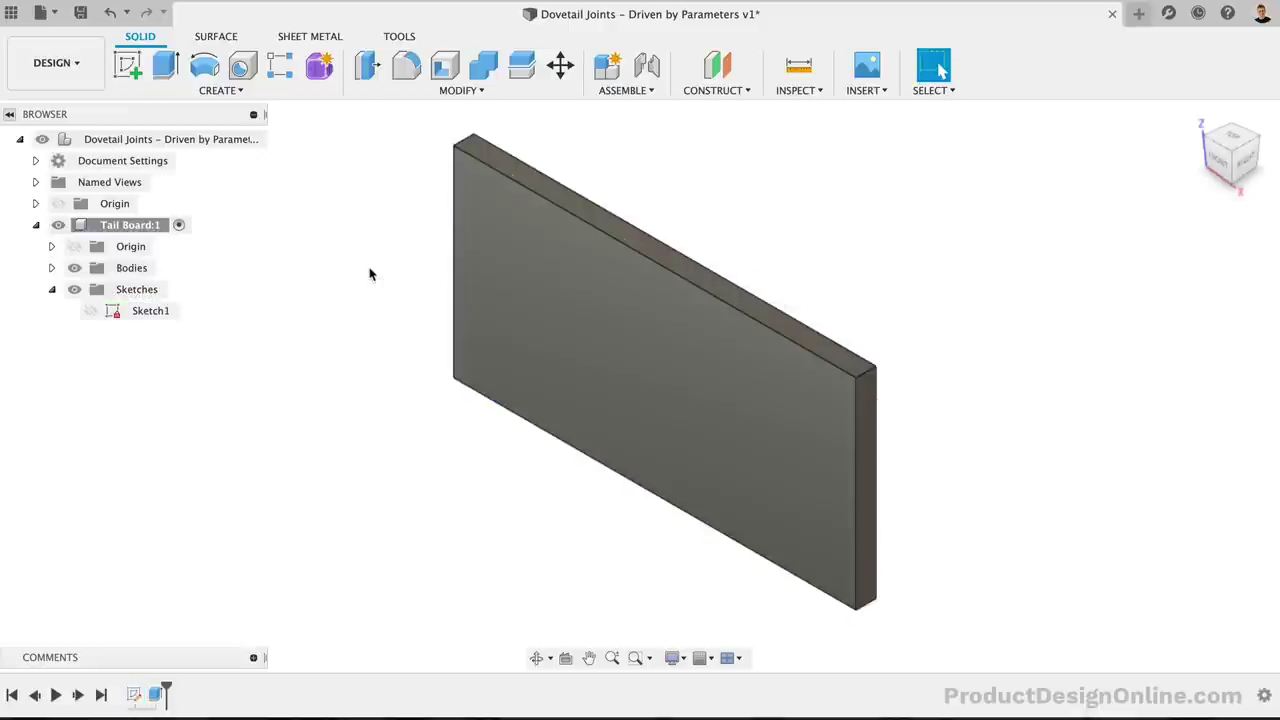
- Rename Sketch1 in the Browser to Board
left_click(155, 312)
left_click(140, 311)
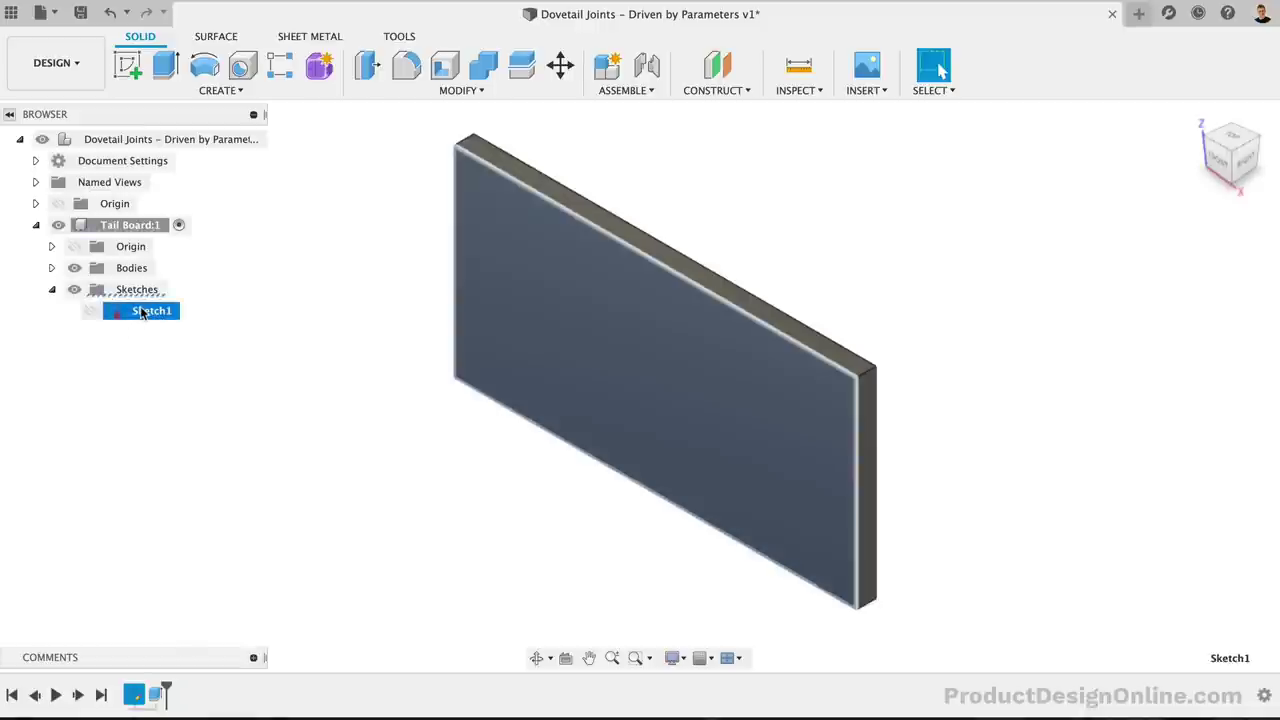
key("Escape")
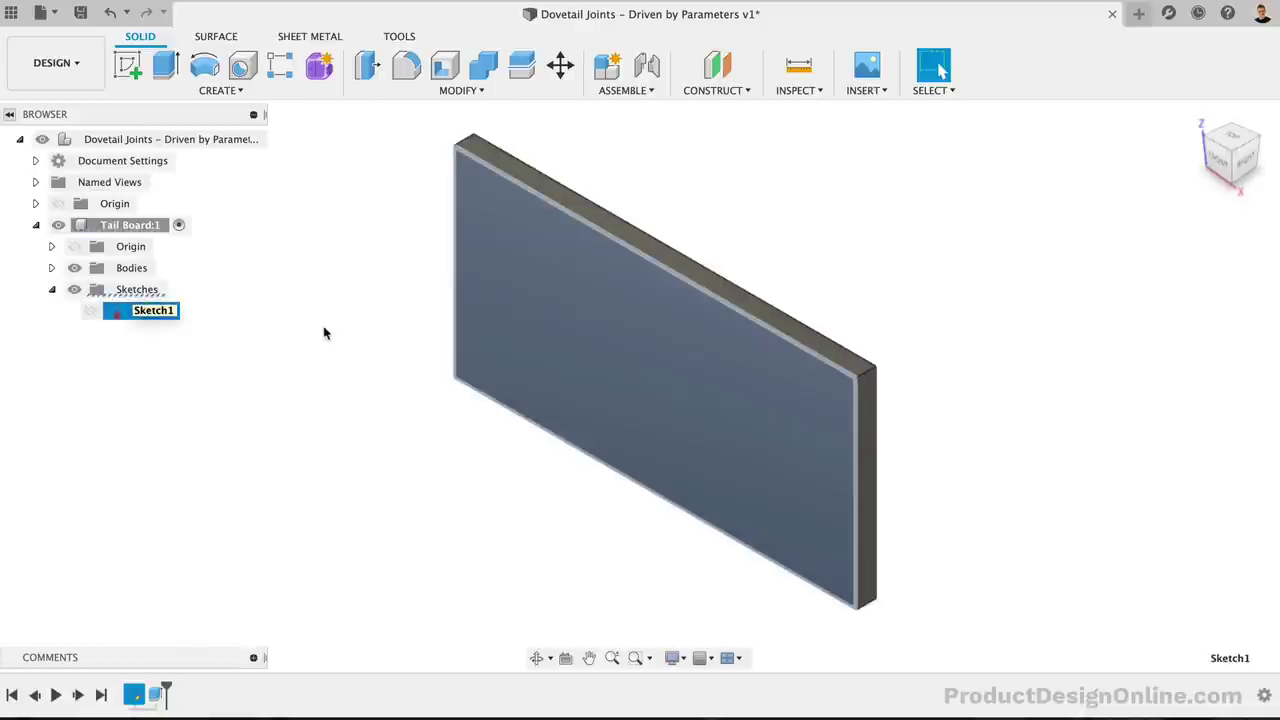
type("Board")
key("Return")
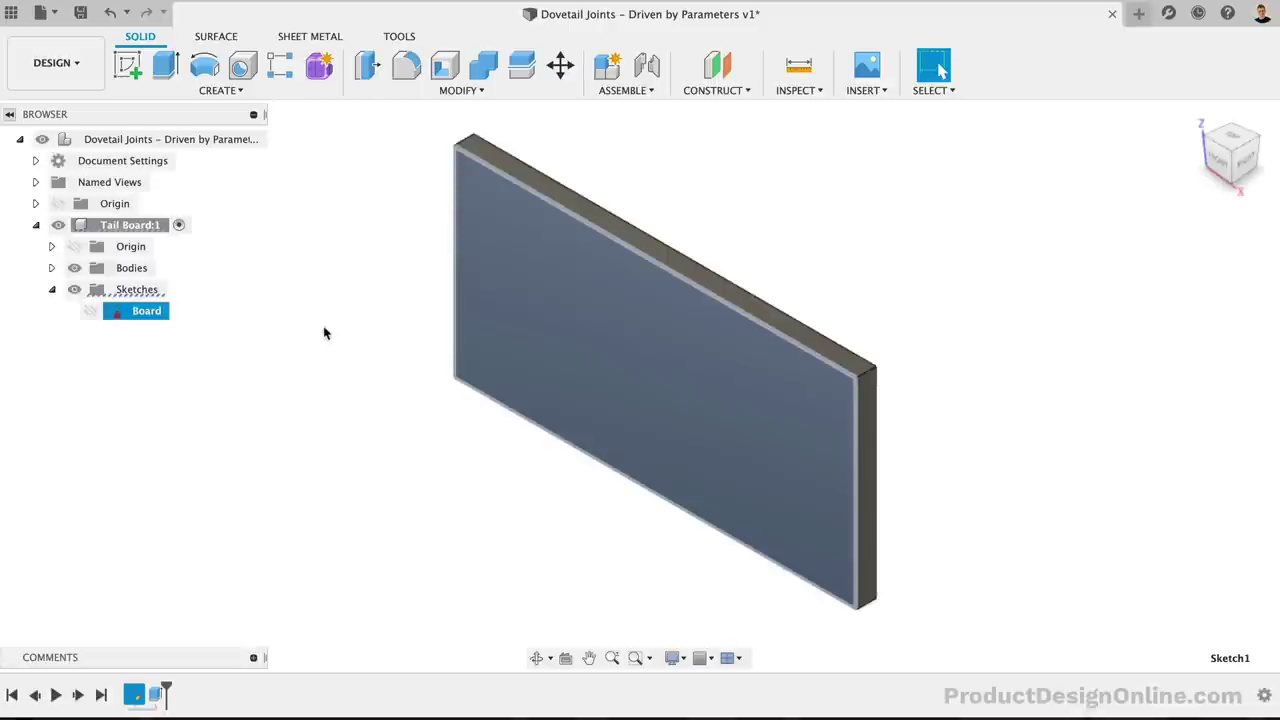
left_click(323, 333)
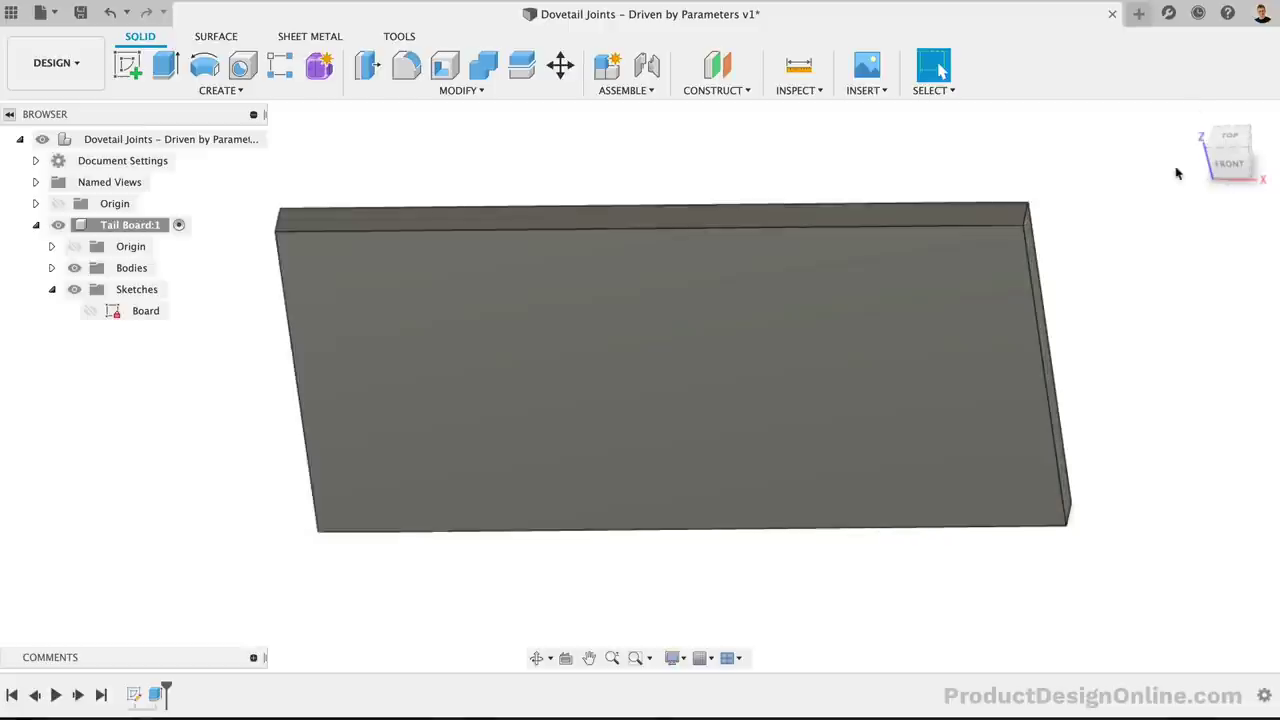
- From the FRONT view, create a new sketch on the board's front face
left_click(1229, 163)
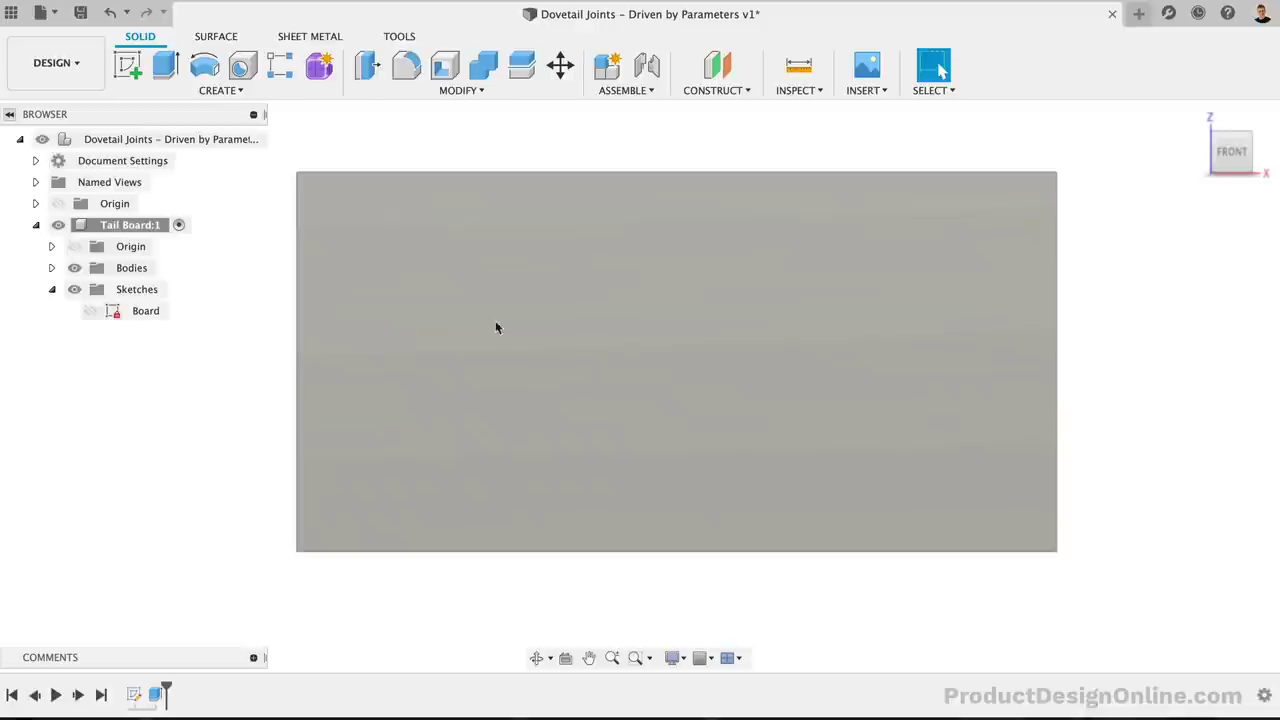
right_click(507, 295)
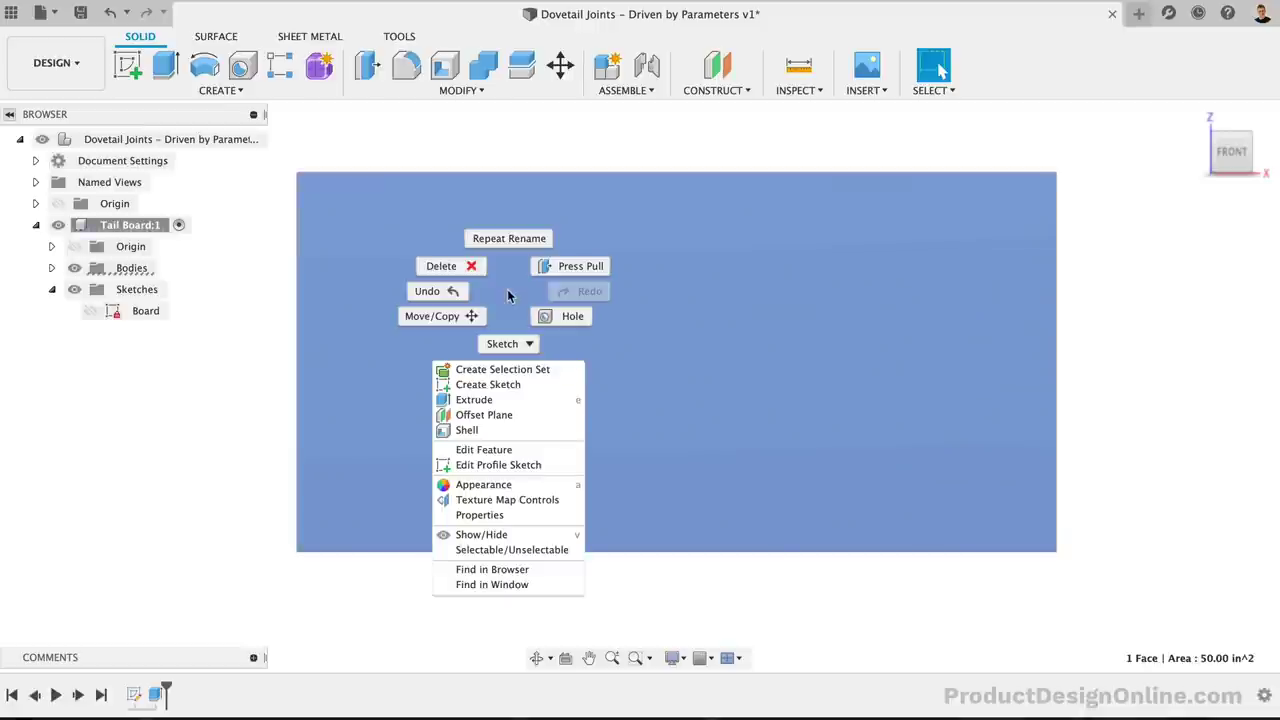
left_click(543, 386)
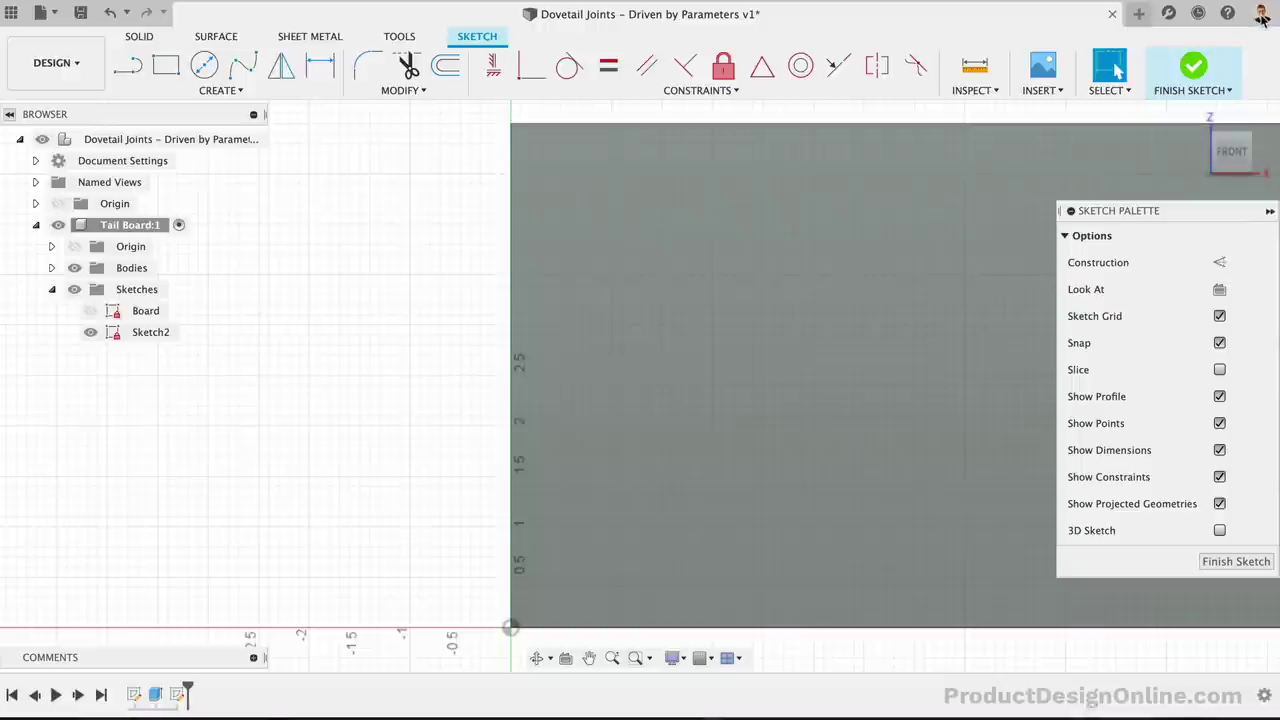
- Turn off 'Auto project edges on reference' in General > Design preferences and apply
left_click(1262, 14)
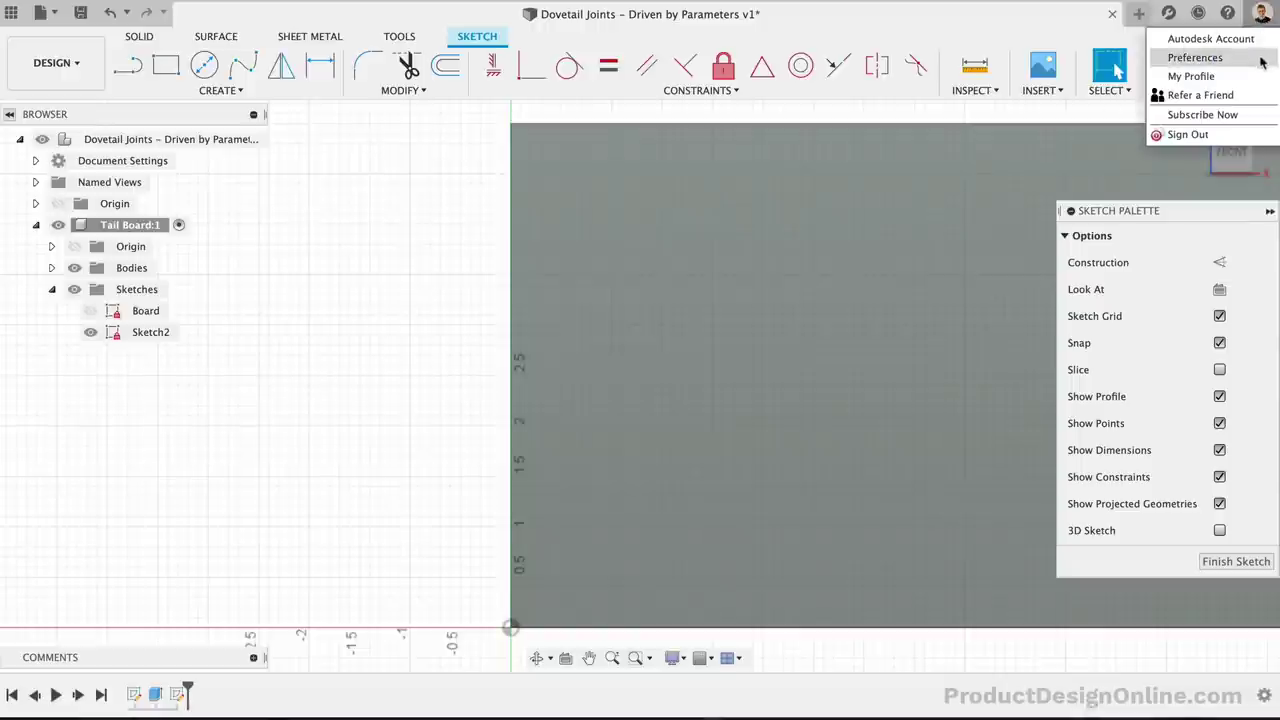
left_click(1256, 59)
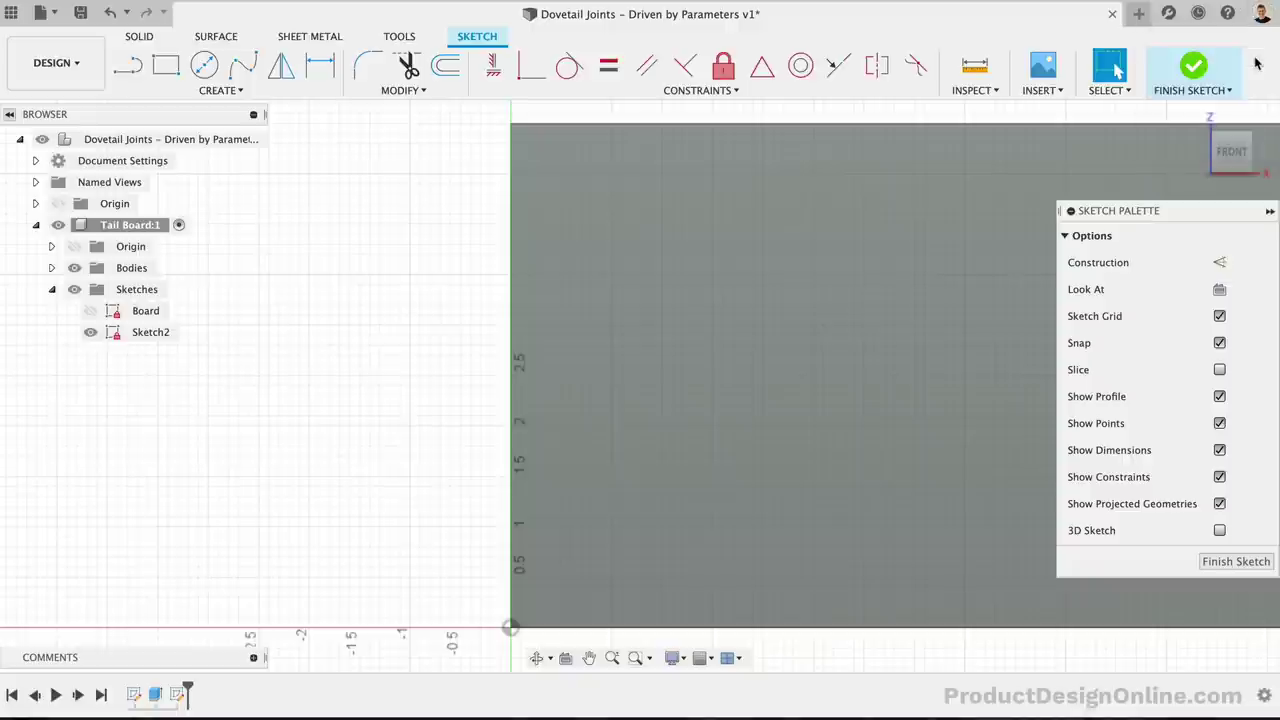
left_click(259, 55)
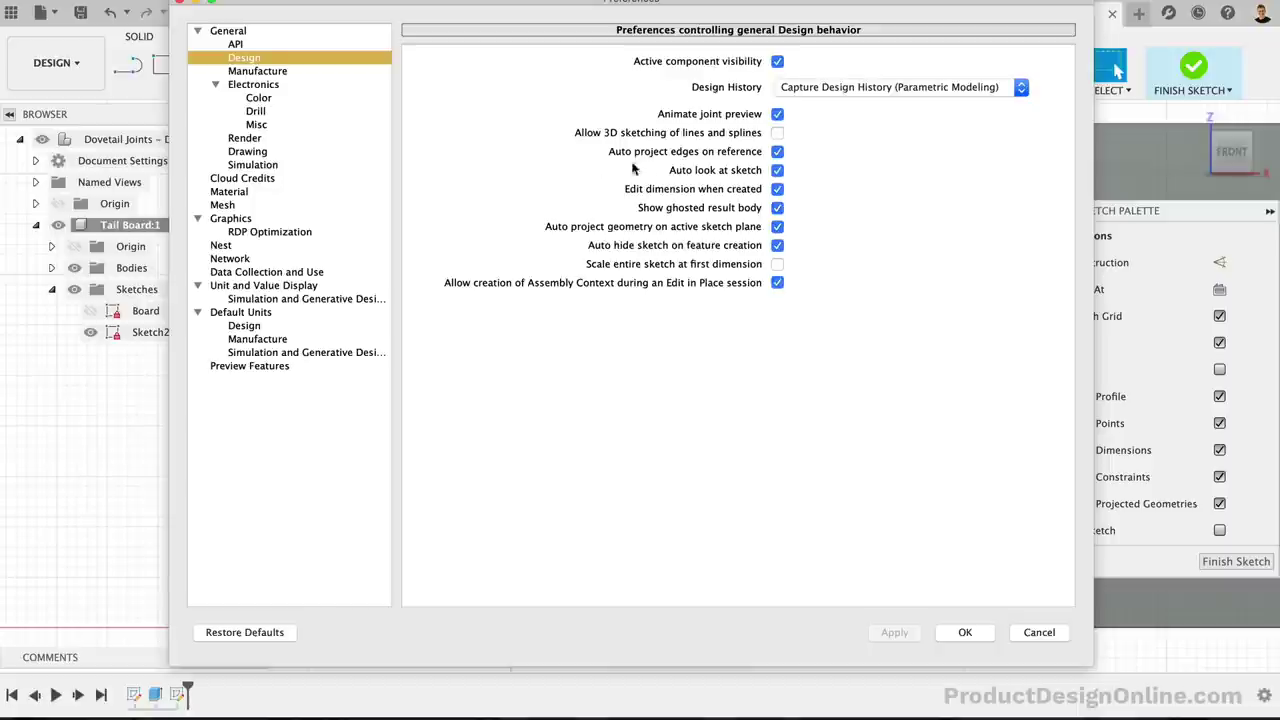
left_click(777, 152)
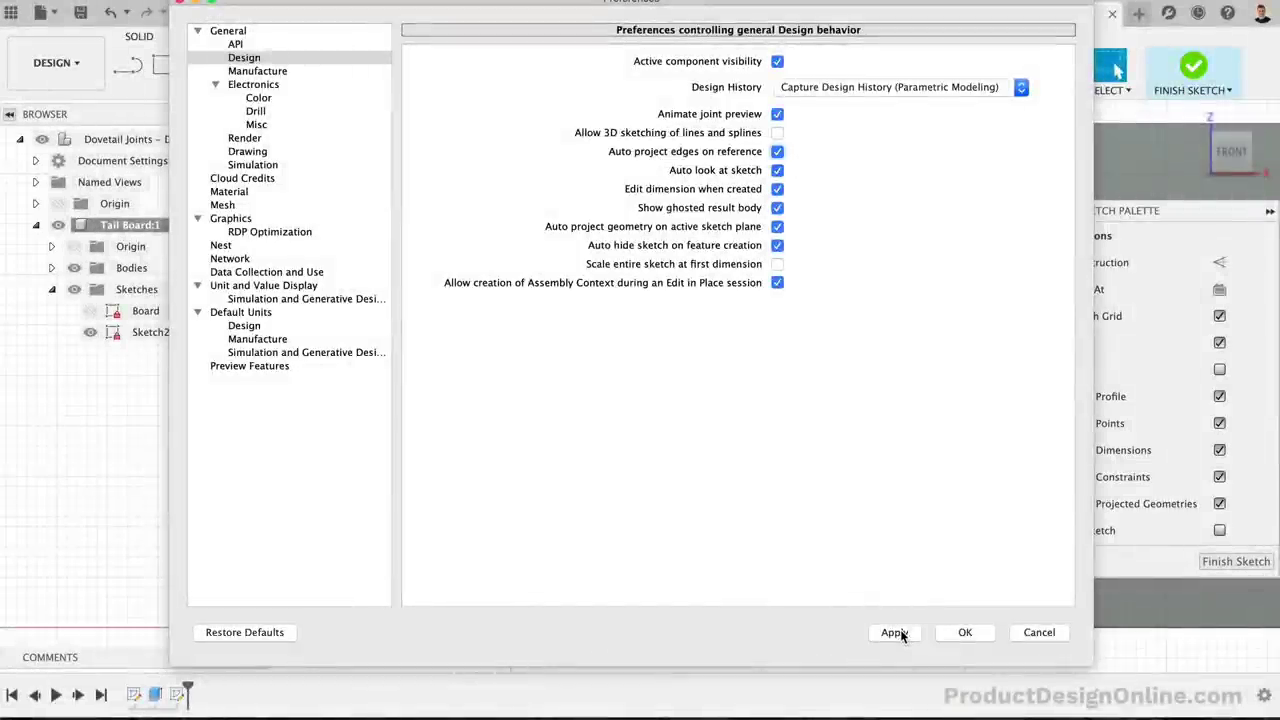
left_click(893, 632)
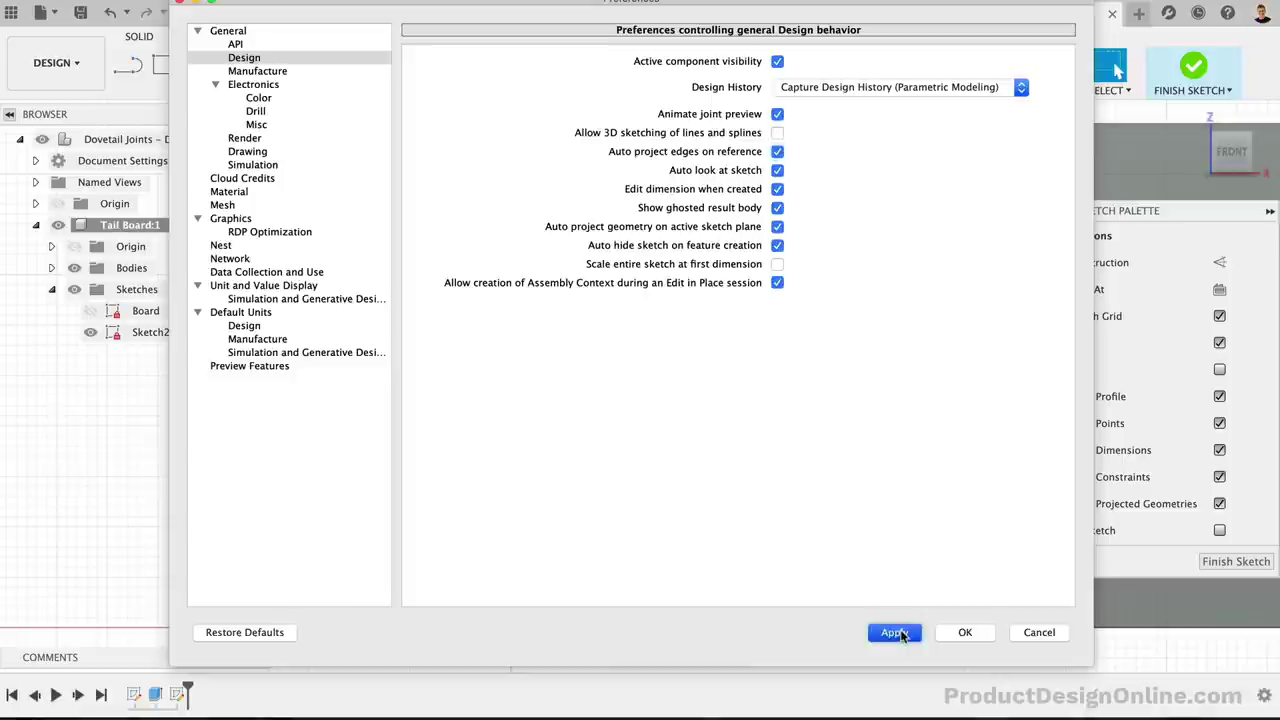
left_click(963, 632)
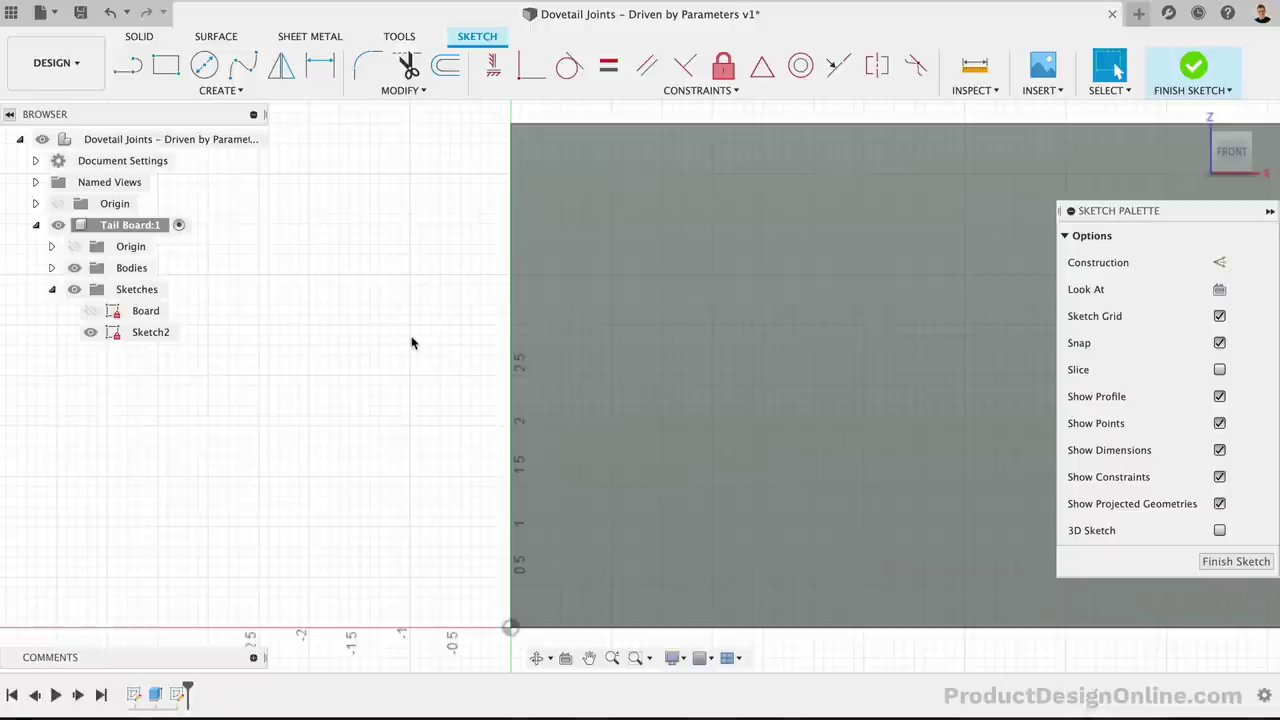
- Draw a horizontal construction line from the Z axis, length dovetailLength (1/2 in)
key("l")
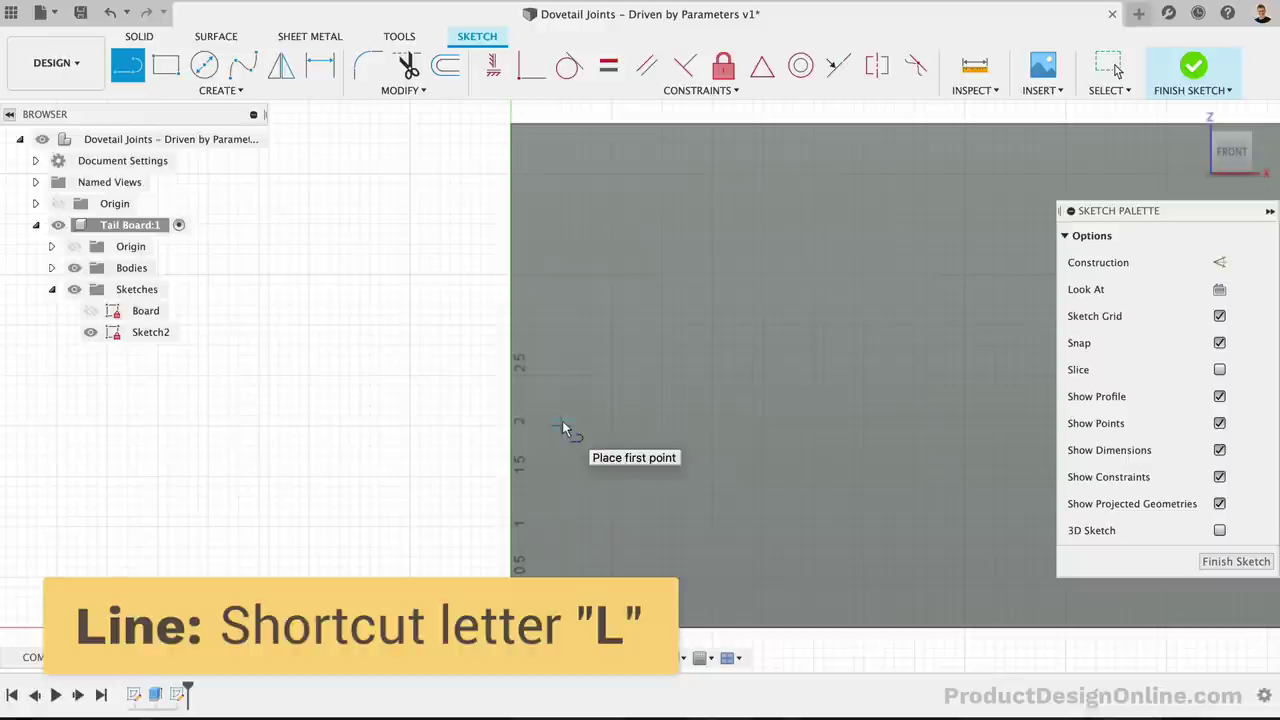
left_click(1219, 263)
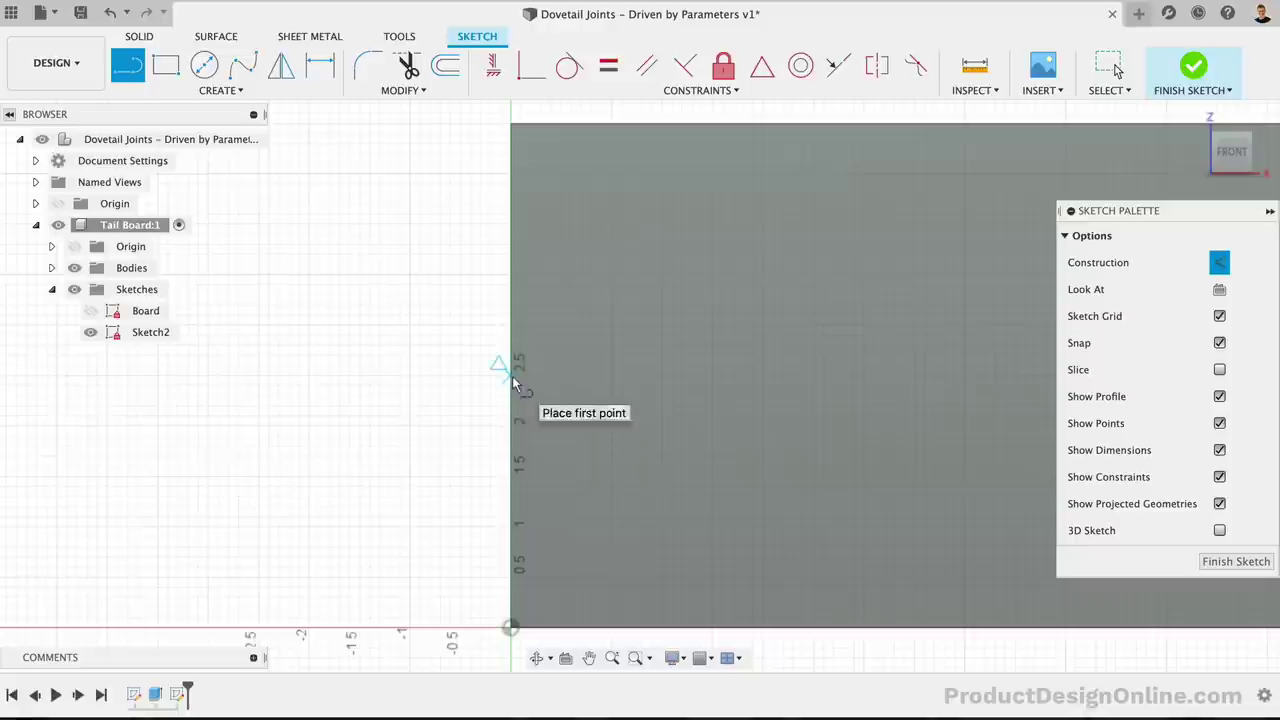
left_click(512, 375)
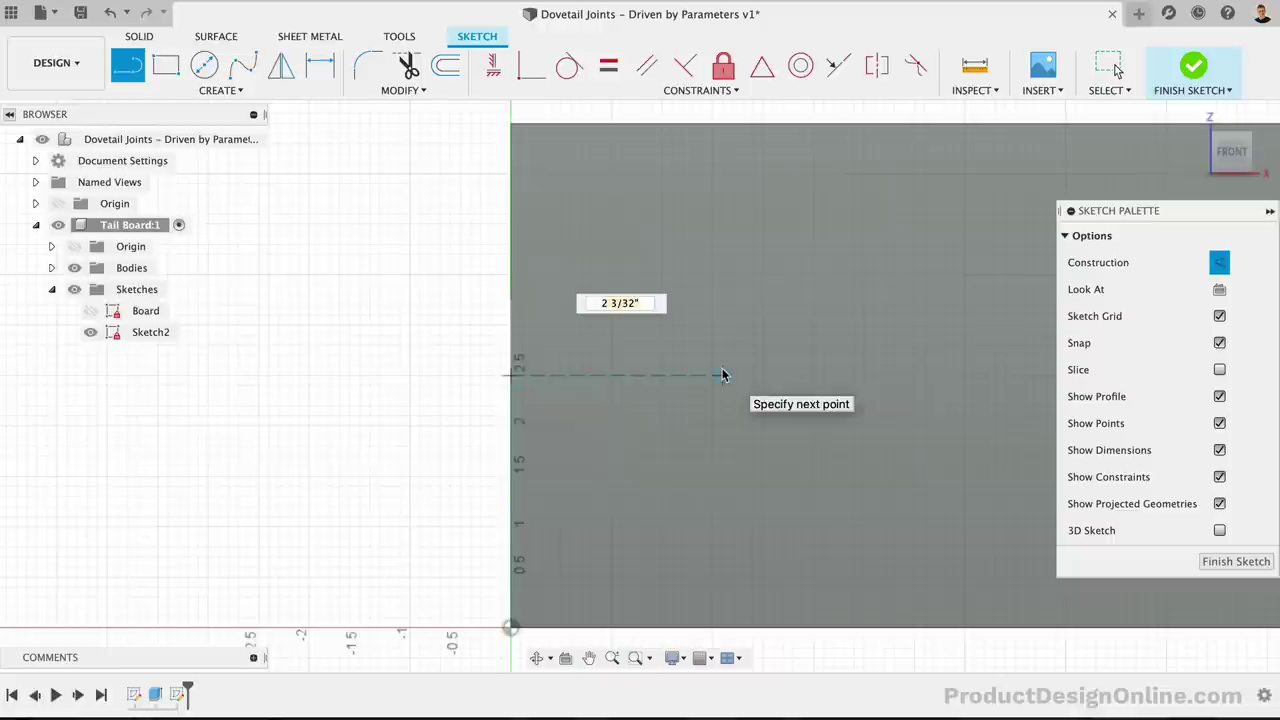
type("dove")
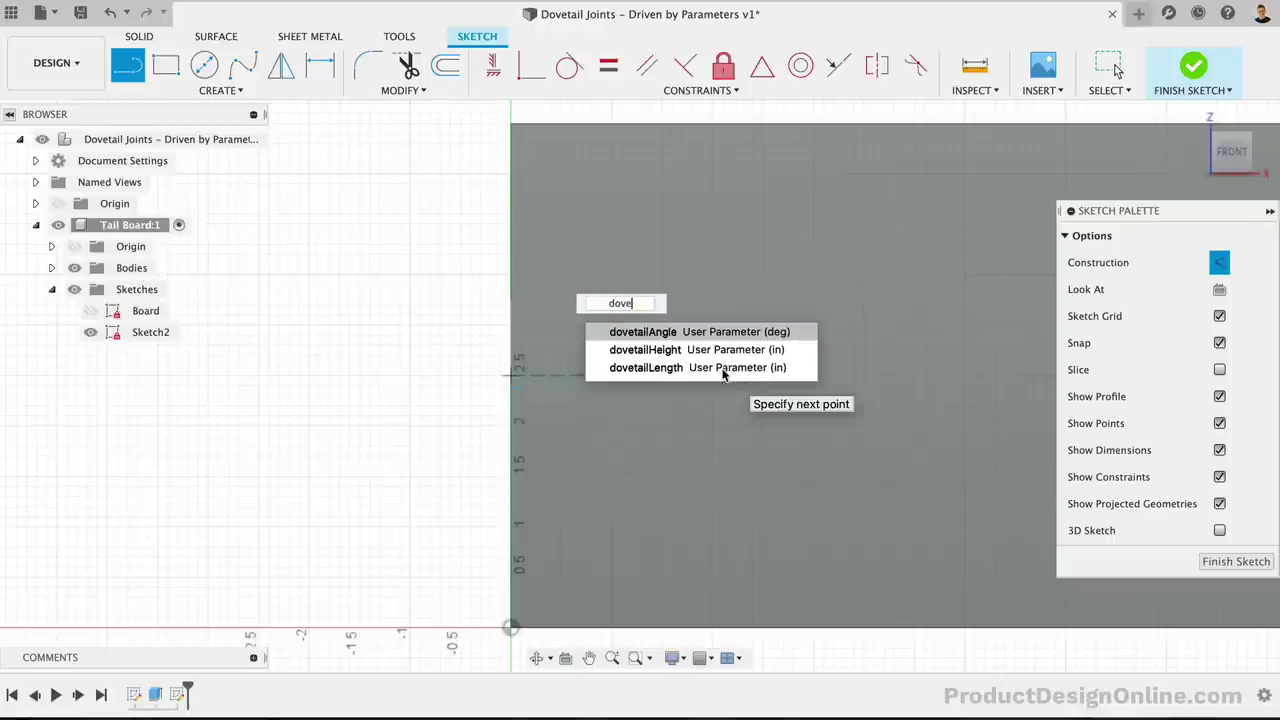
key("Down")
key("Down")
key("Return")
key("Tab")
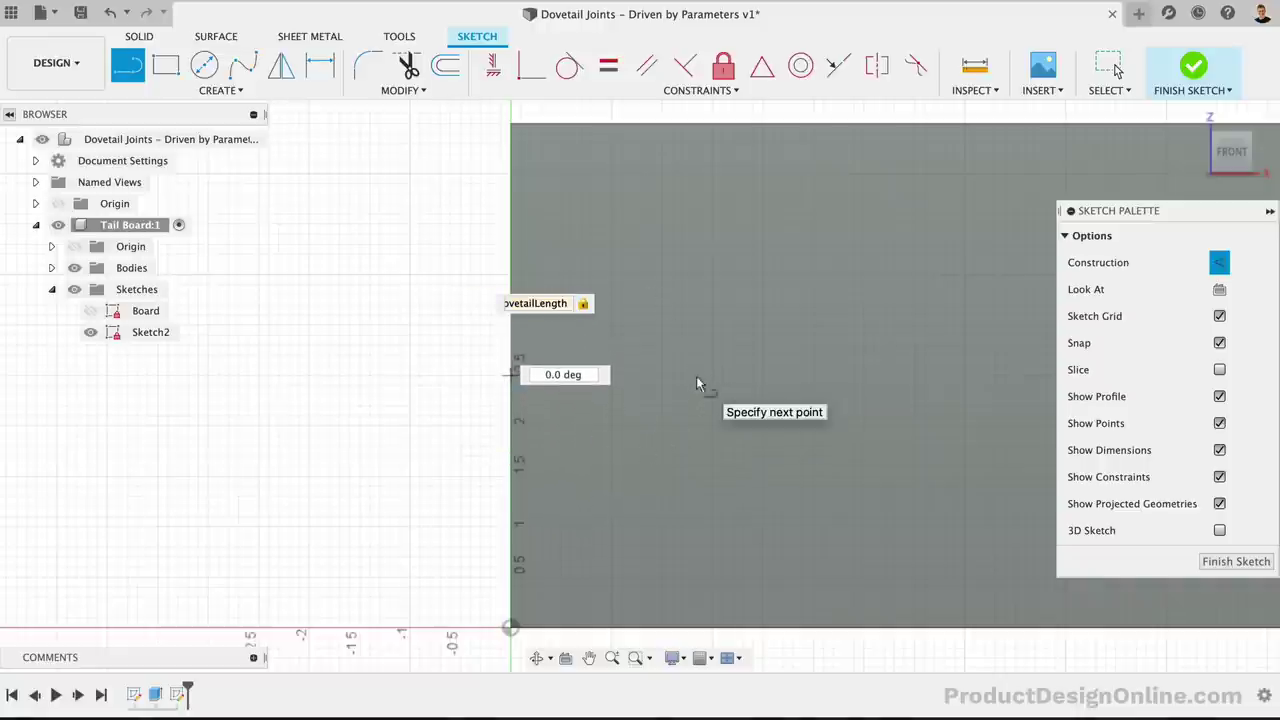
scroll(696, 378, "up", 3)
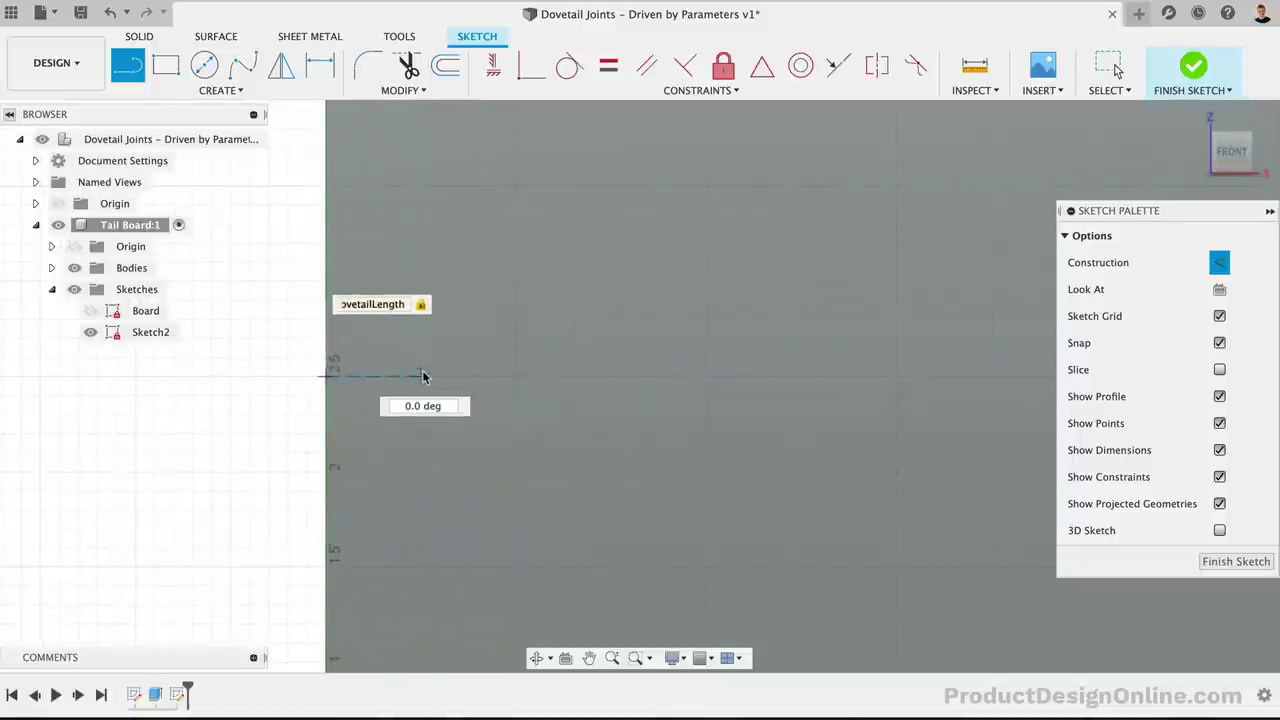
left_click(422, 377)
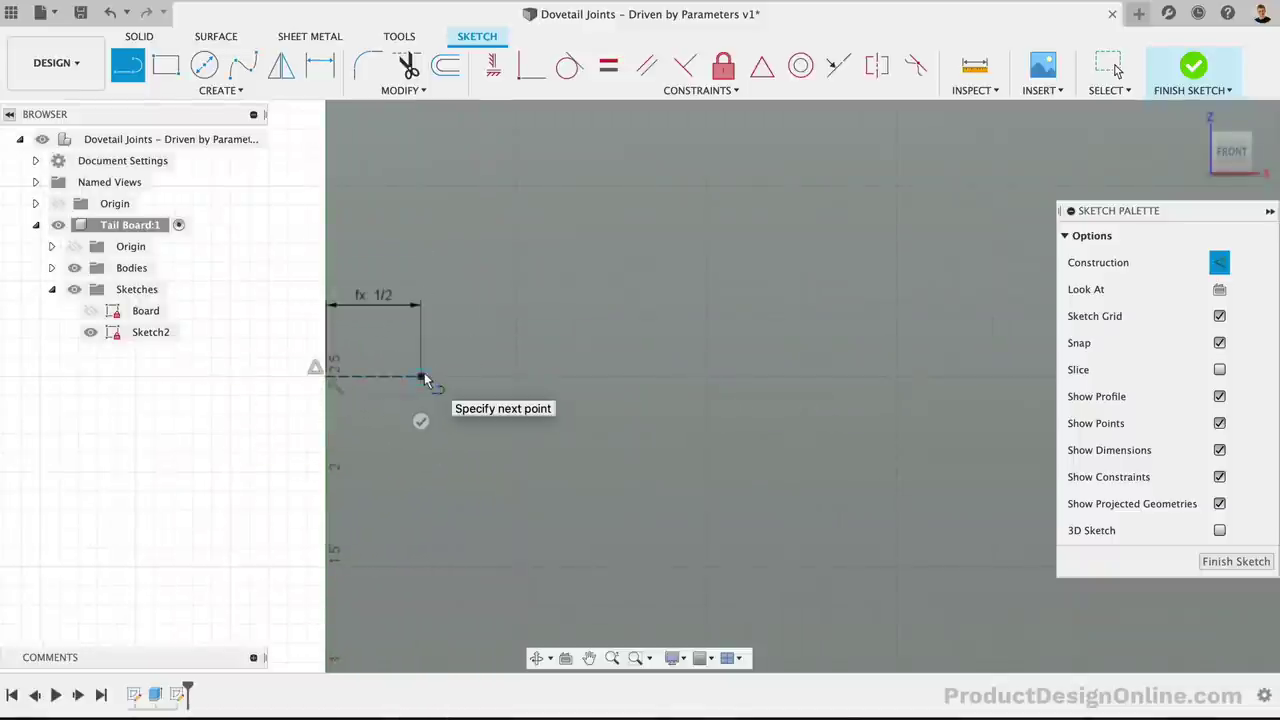
scroll(424, 380, "left", 3)
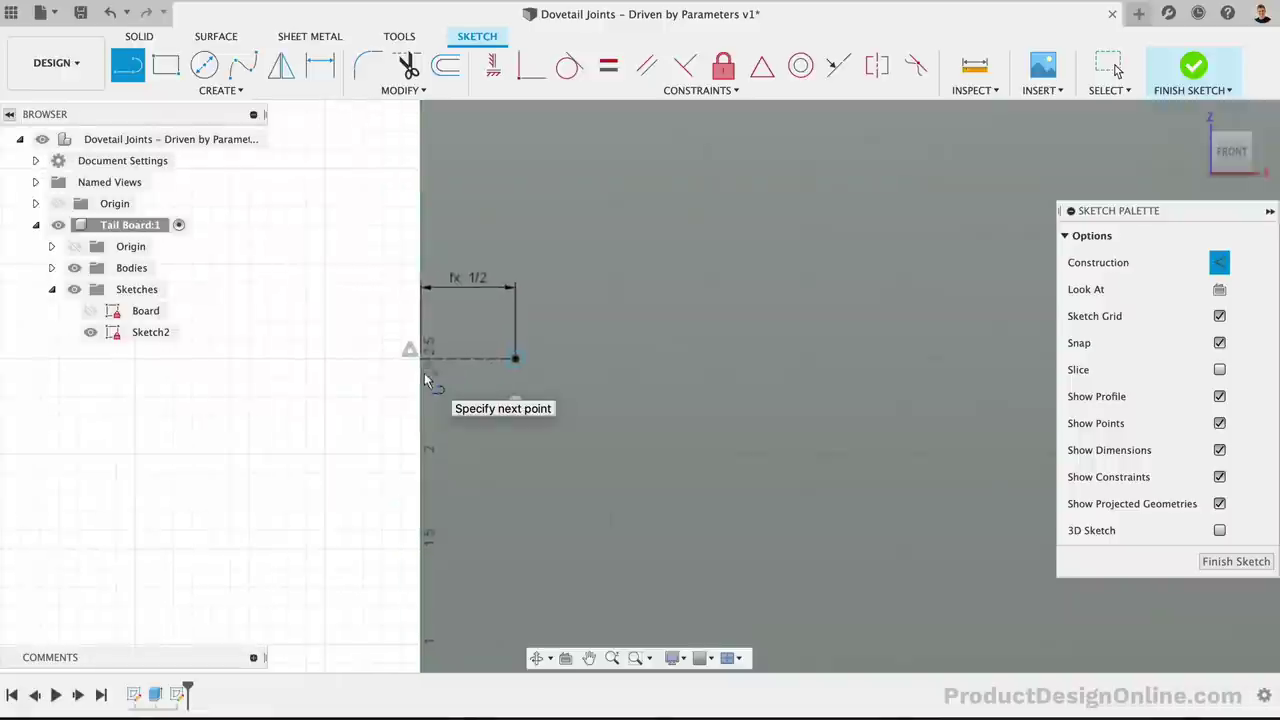
scroll(424, 380, "up", 3)
scroll(424, 380, "left", 3)
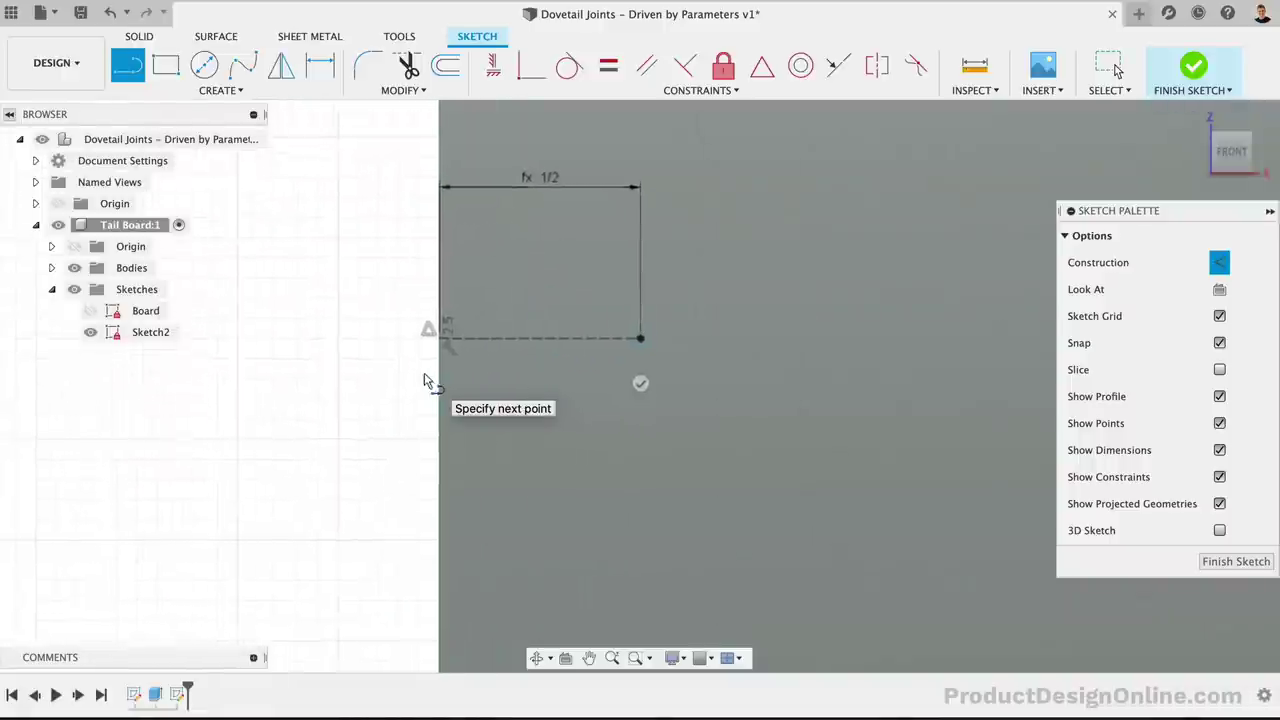
scroll(424, 380, "left", 1)
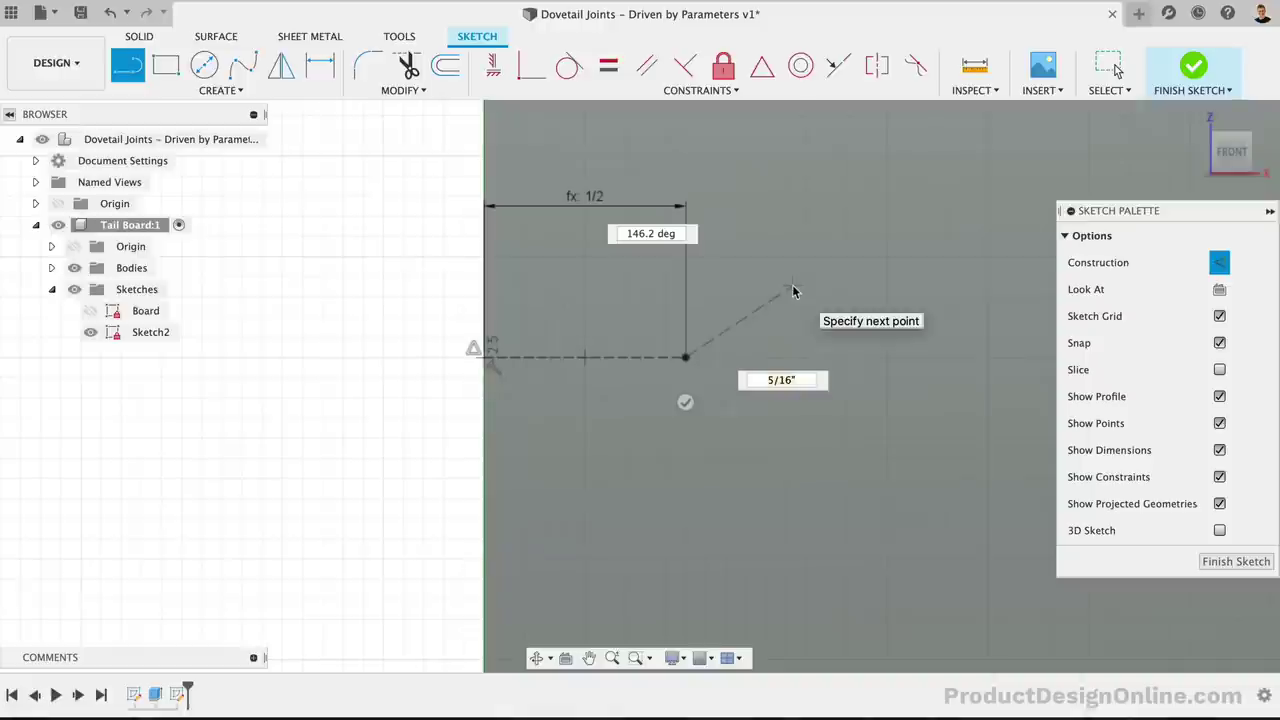
- Draw a normal vertical line of length dovetailHeight / 2 (3/8 in)
left_click(1218, 265)
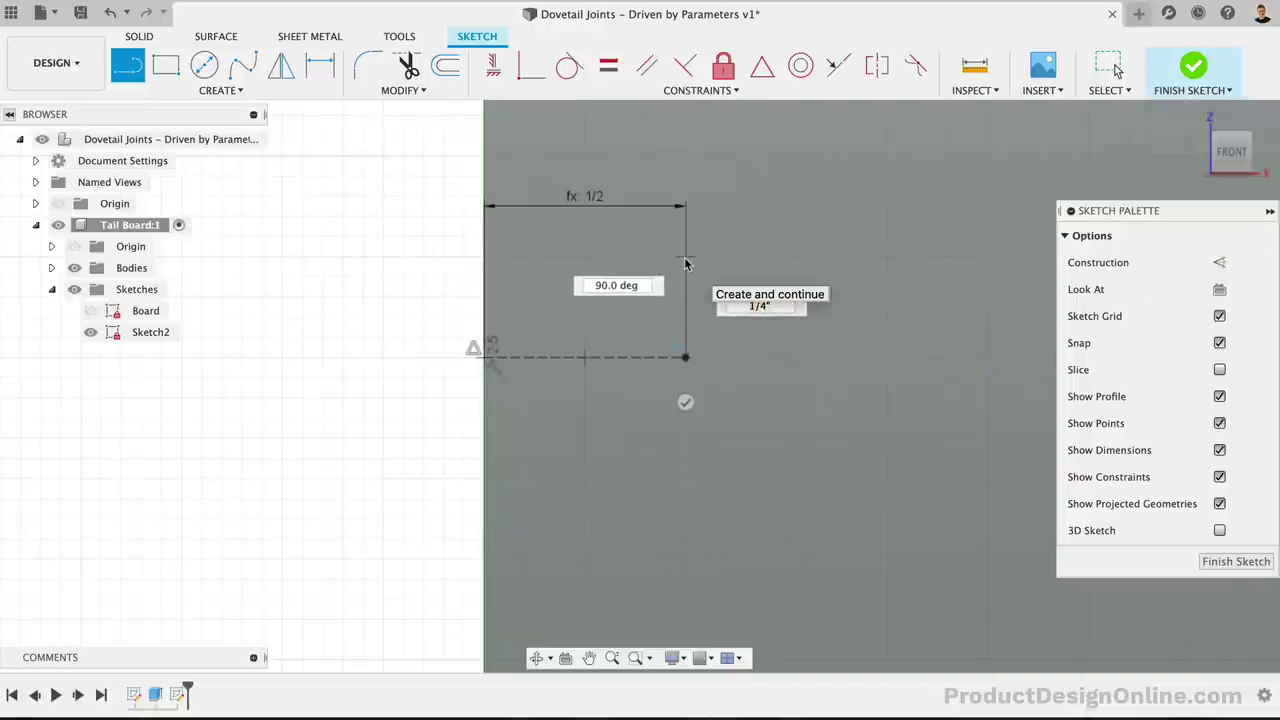
type("dov")
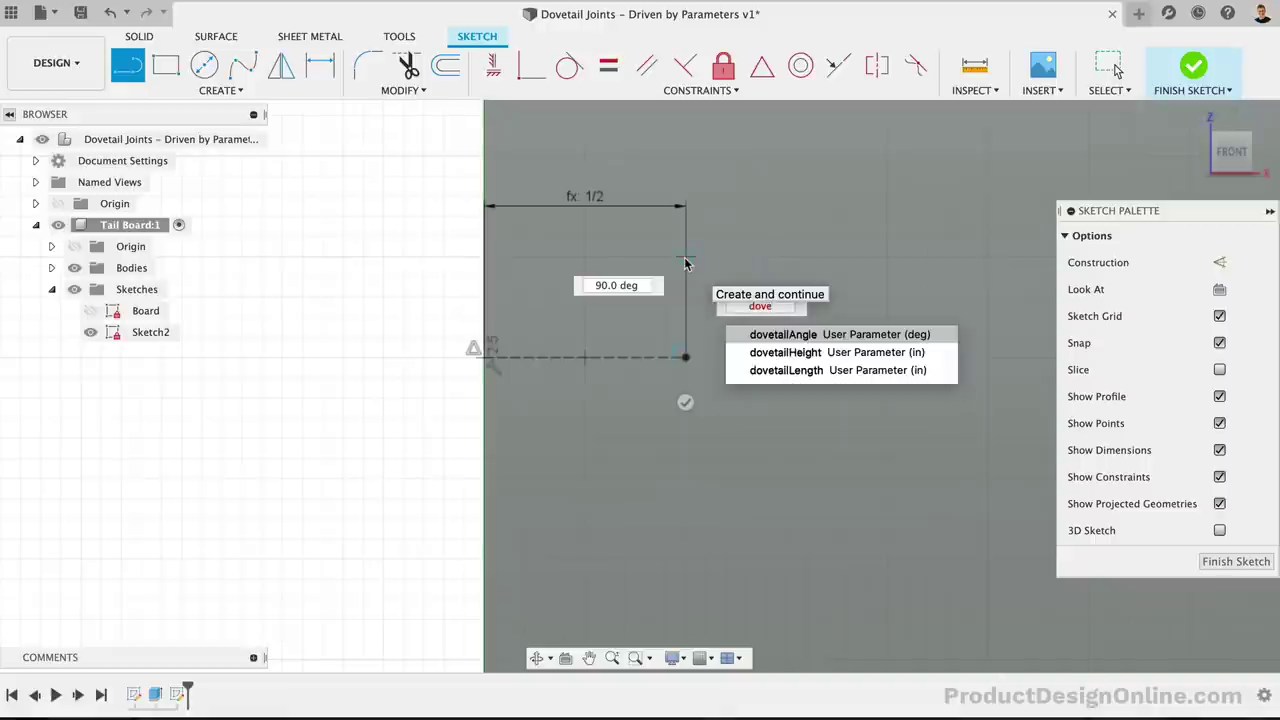
type("e /")
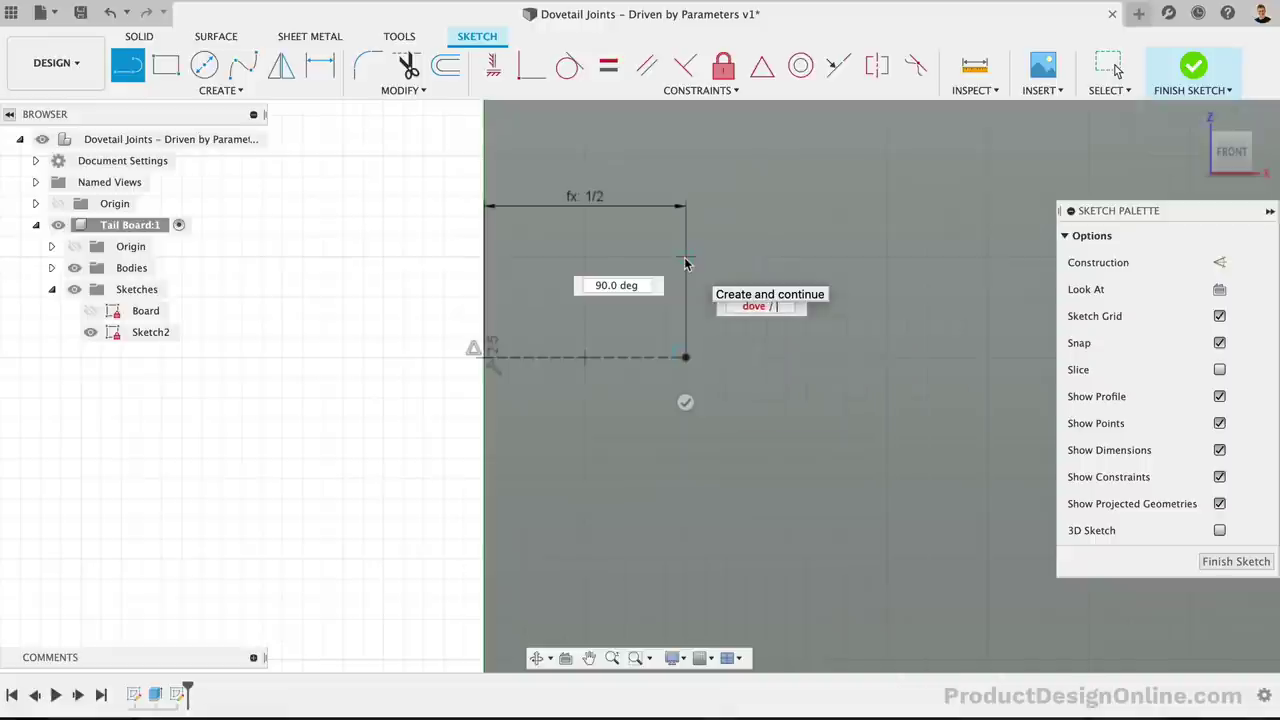
key("BackSpace")
key("BackSpace")
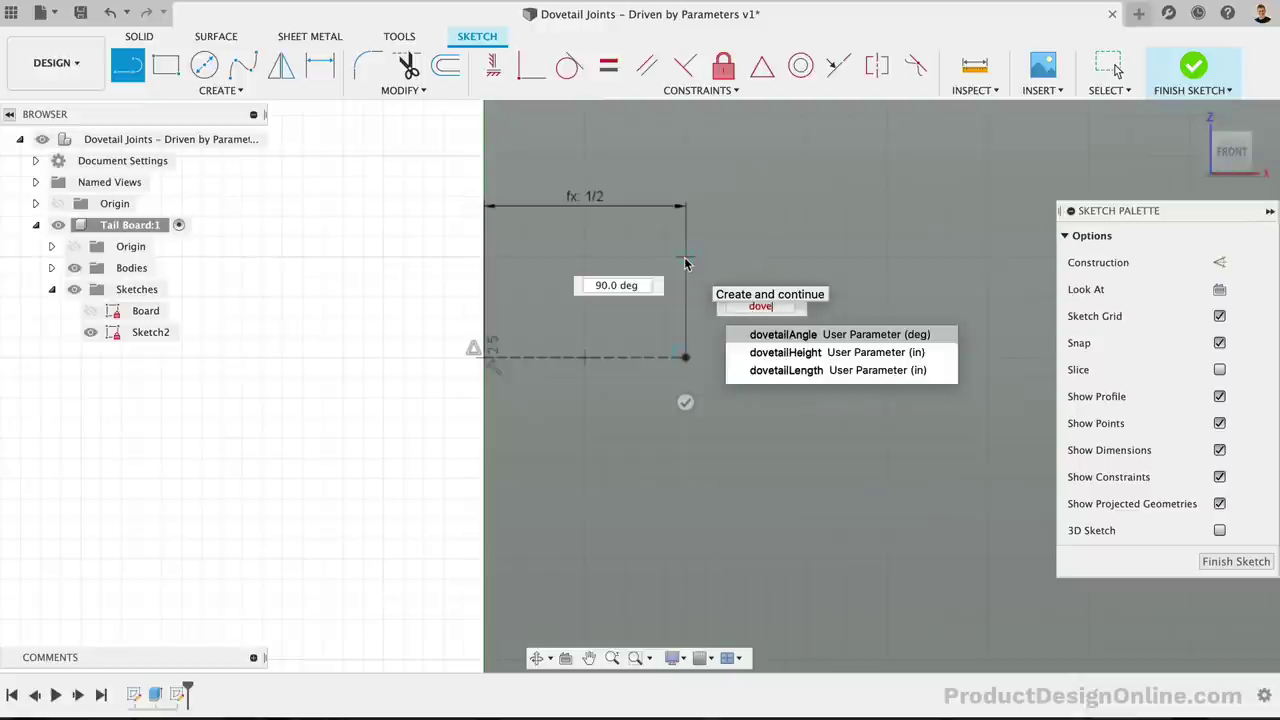
key("Down")
key("Return")
type("/ 2")
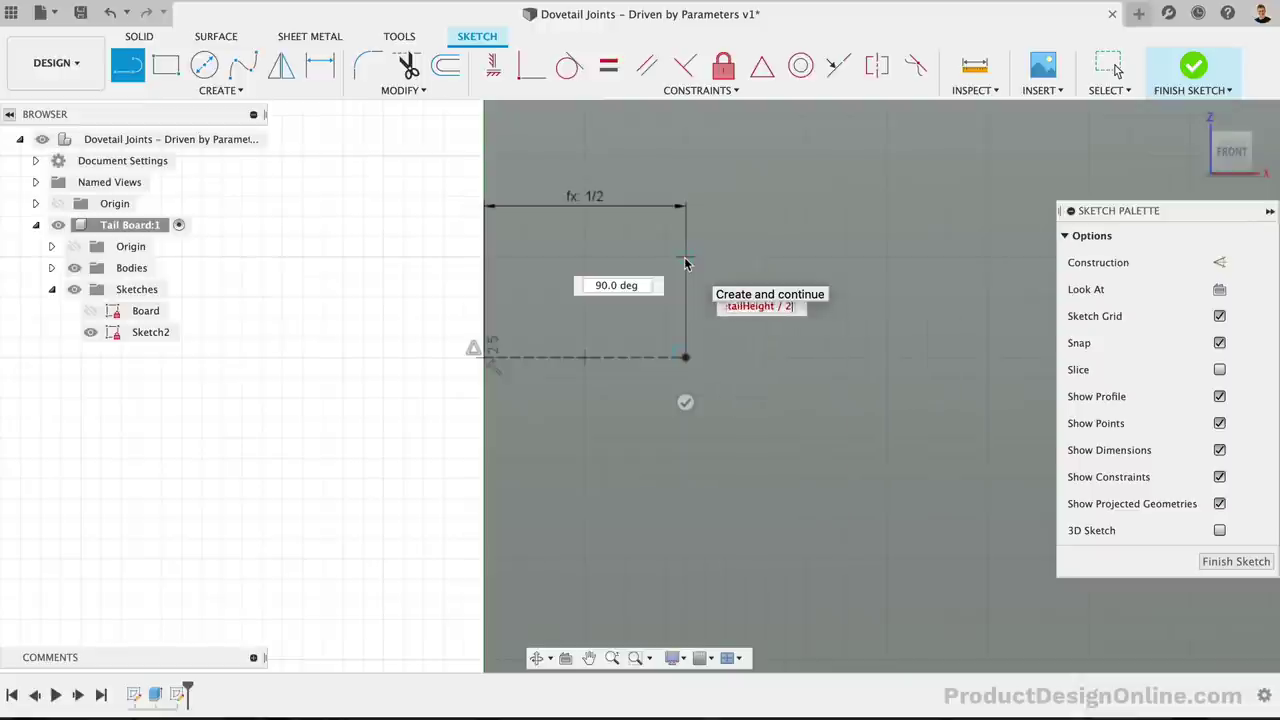
key("Tab")
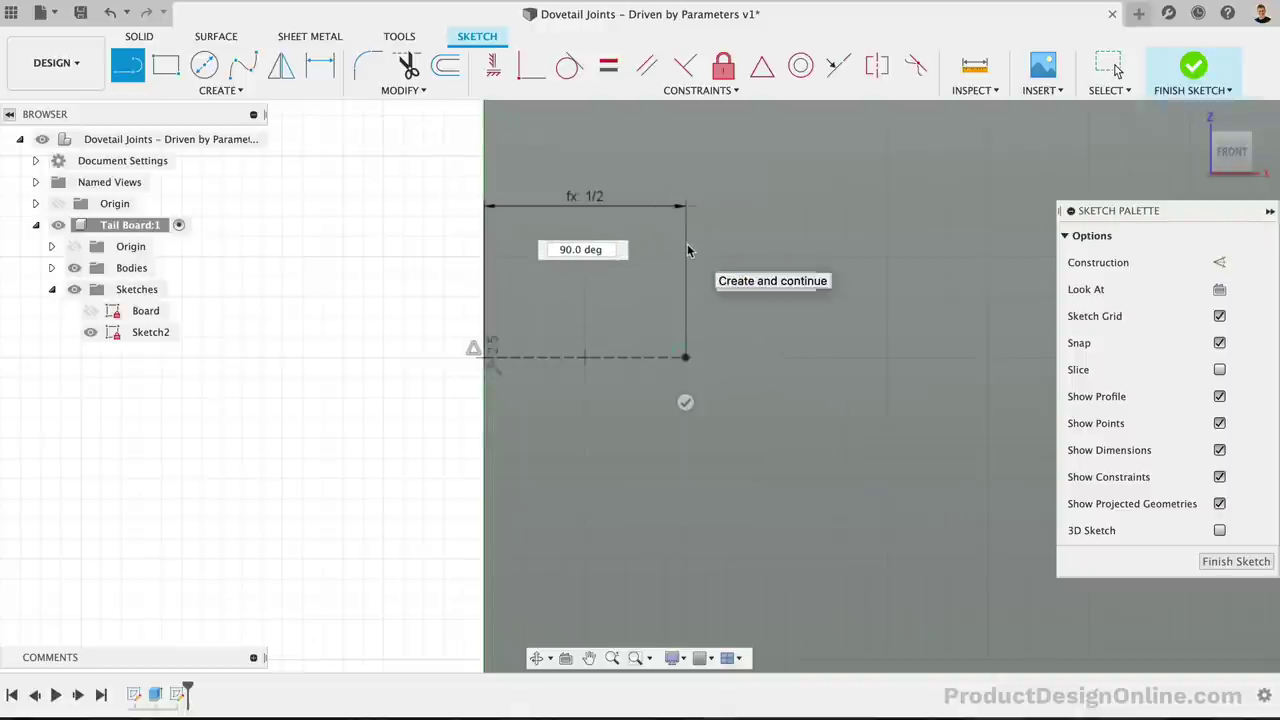
key("Return")
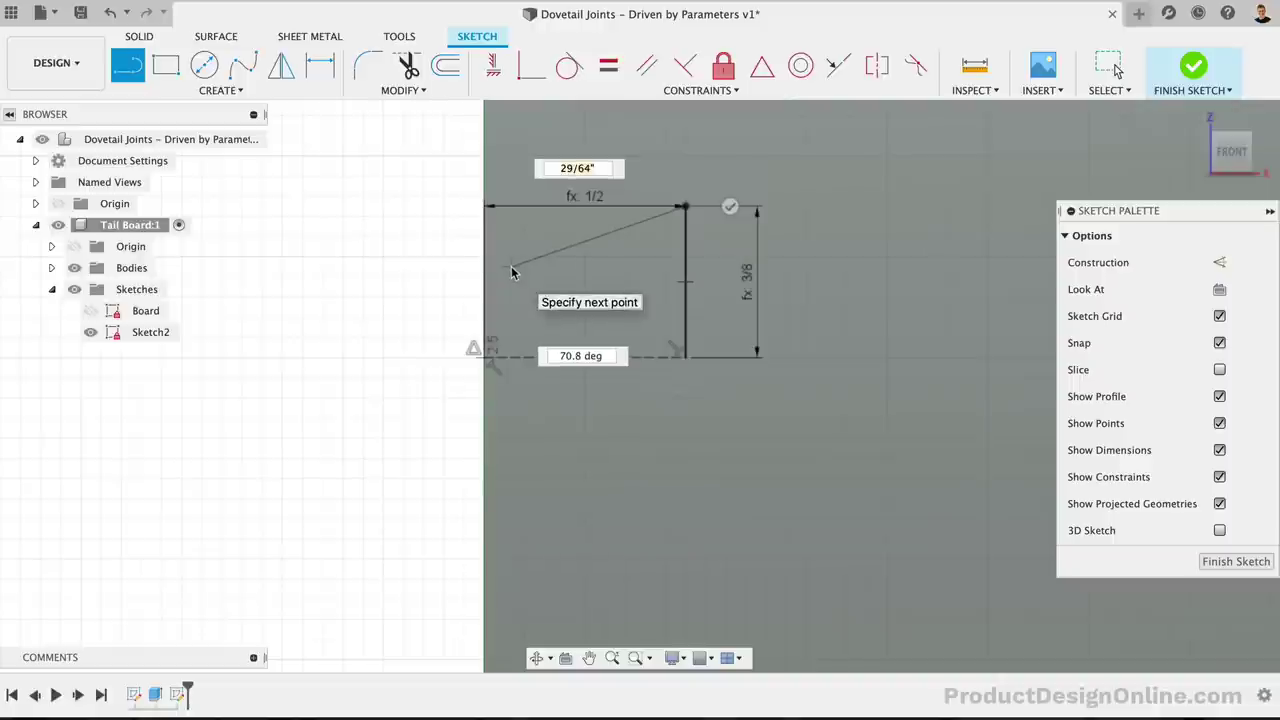
- Add a slanted line at 90 - dovetailAngle ending on the vertical axis
key("Tab")
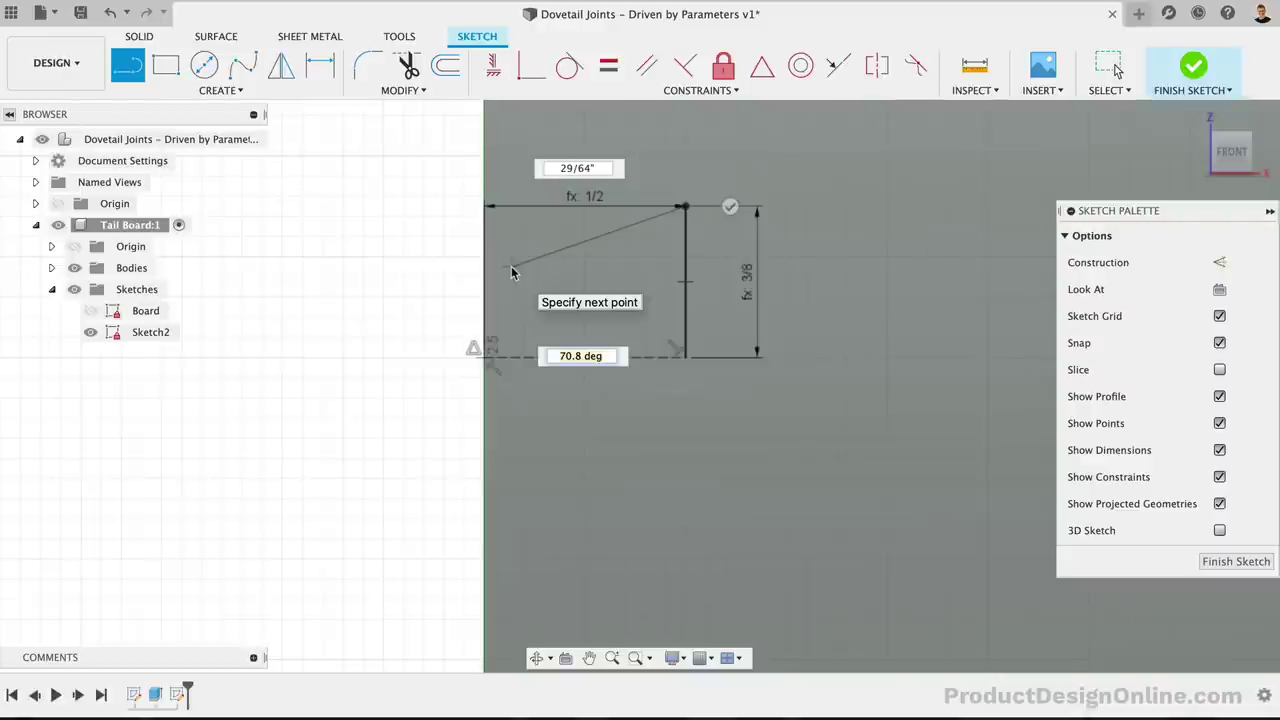
type("dovetailAngle")
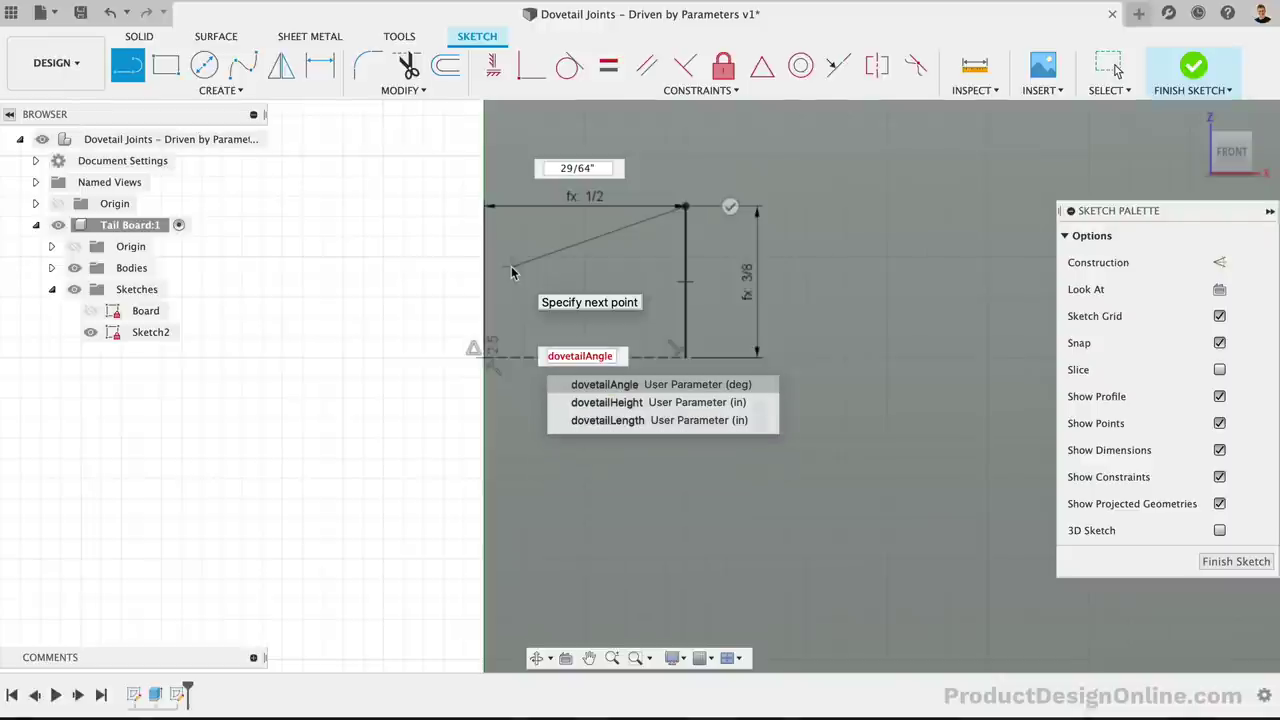
key("Return")
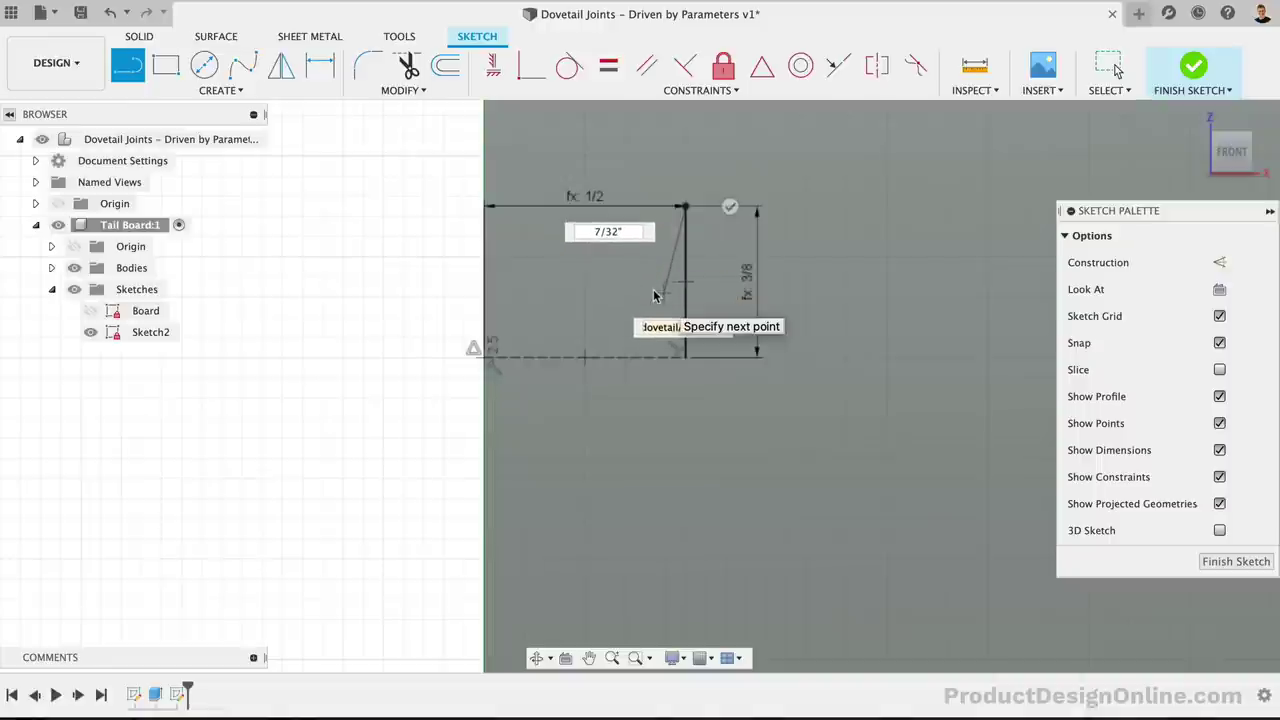
type("90")
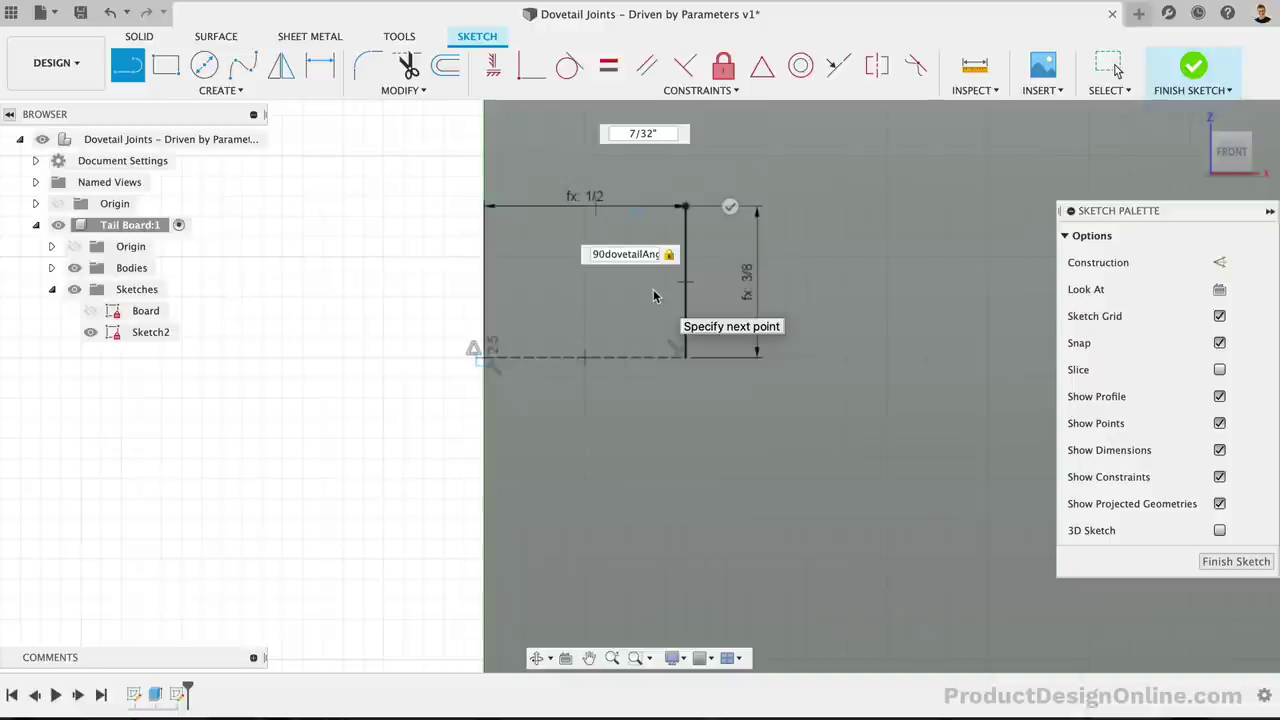
type(" -")
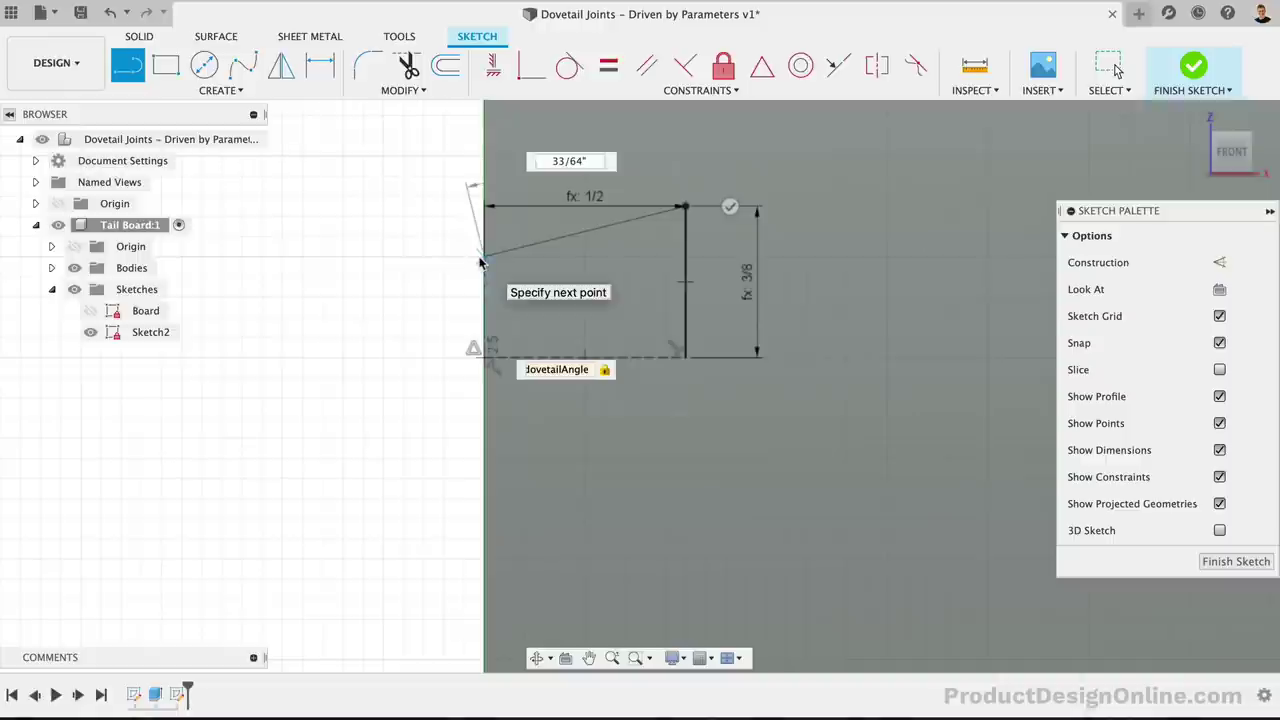
left_click(481, 262)
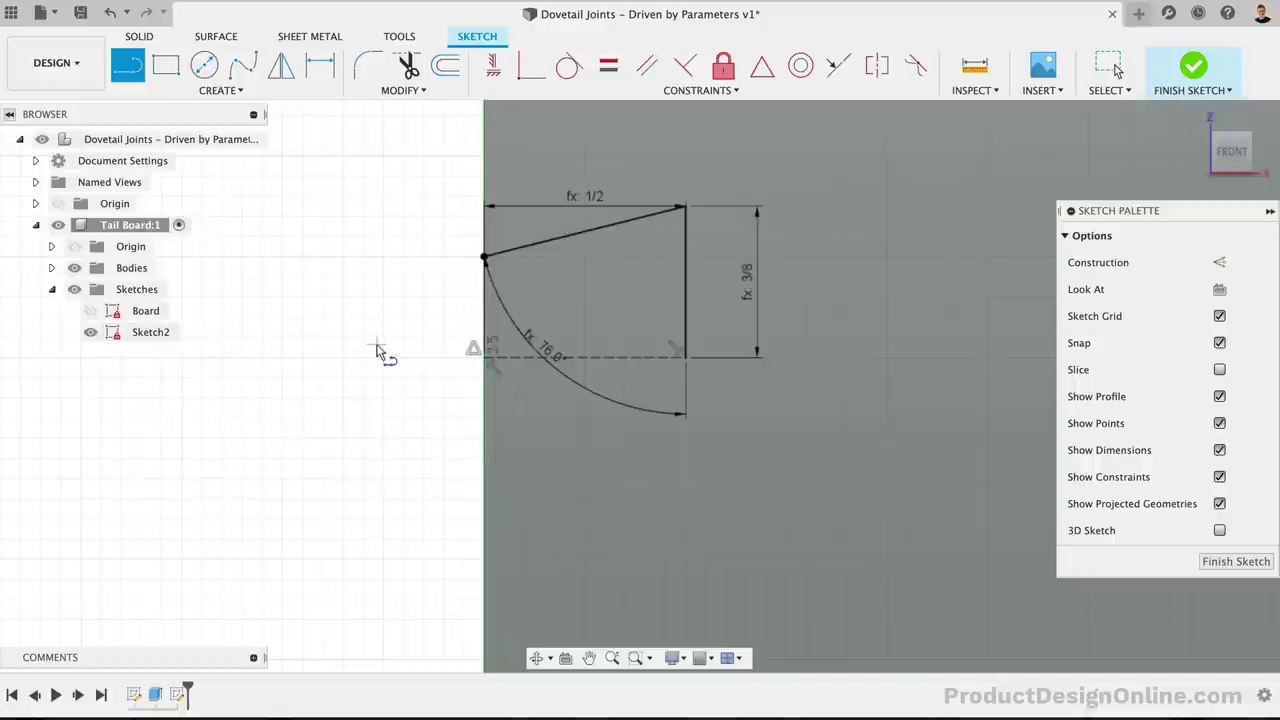
- Move the 76.0° angle dimension above the sketch and nudge the 3/8 dimension right
key("Escape")
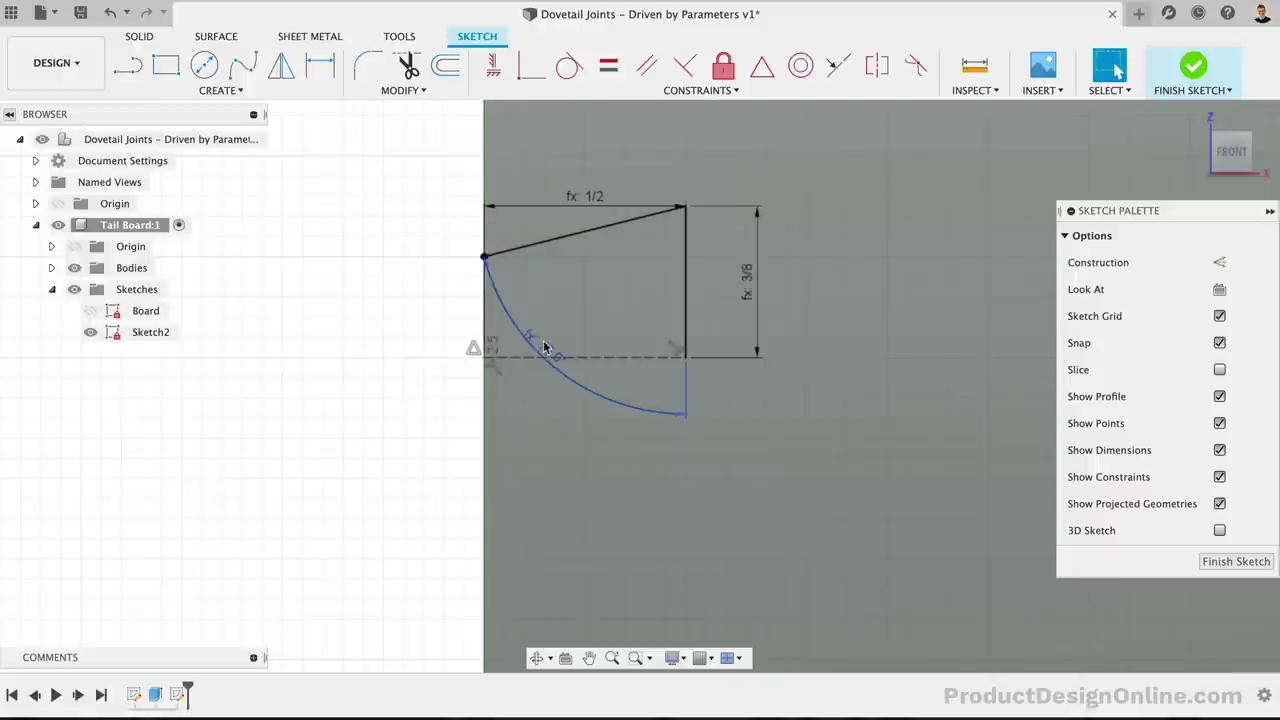
left_click_drag(550, 333, 720, 137)
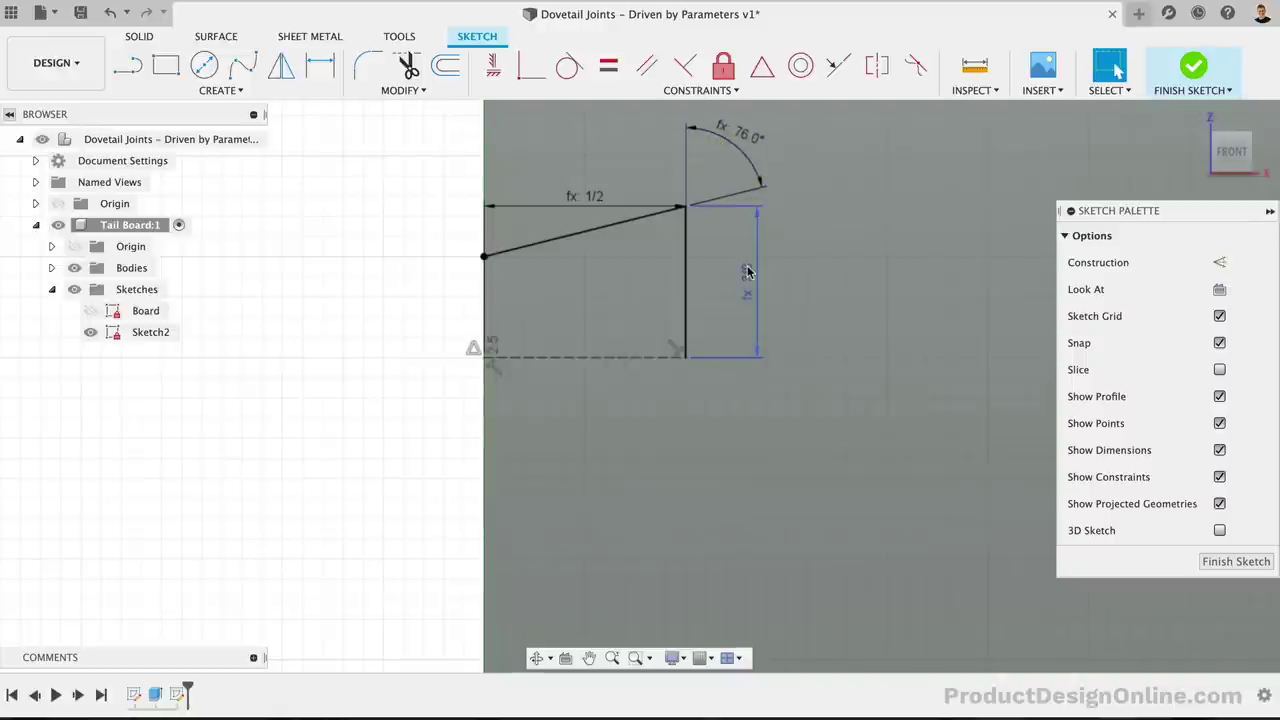
left_click_drag(752, 277, 765, 280)
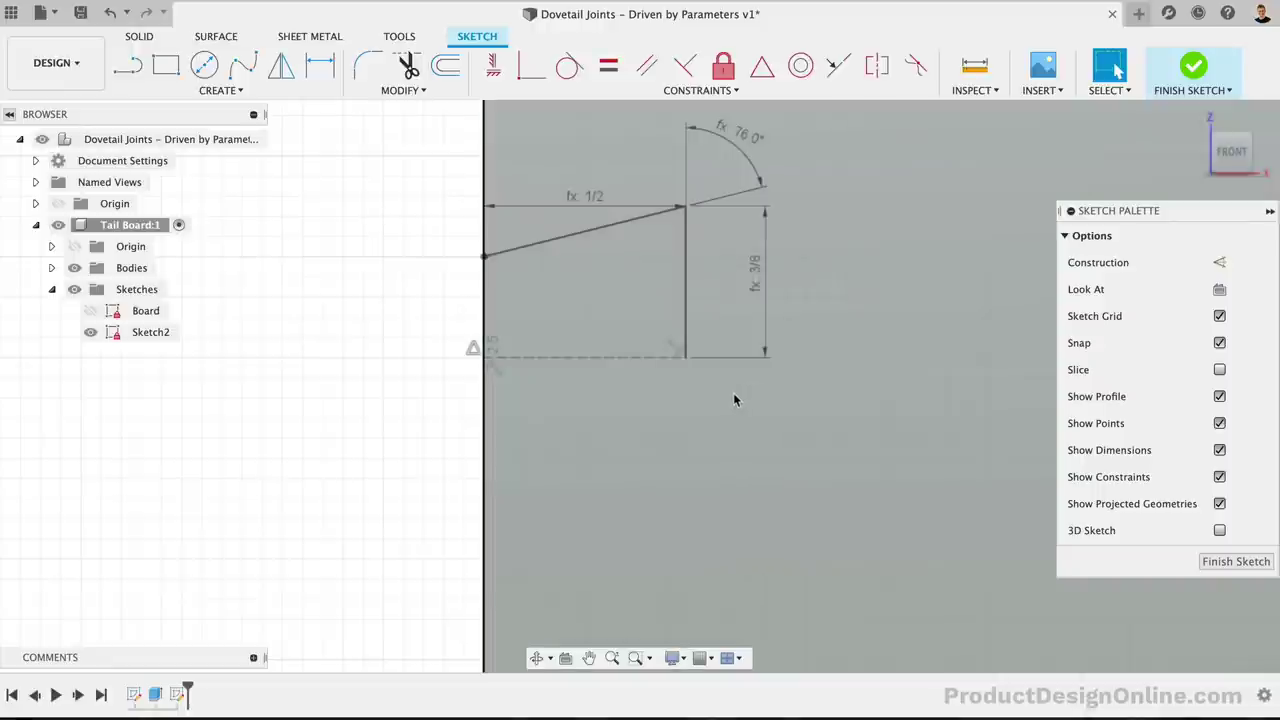
- Draw the lower vertical line and a slanted line back to the board's left edge
key("l")
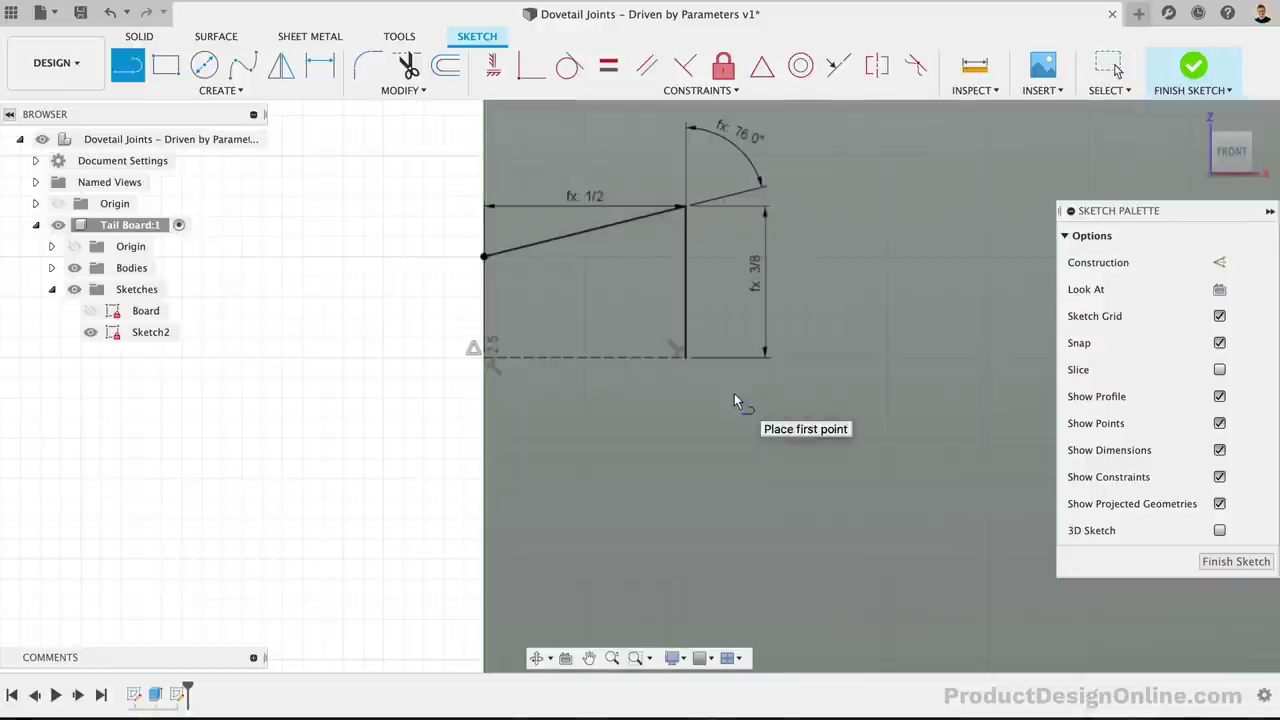
left_click(685, 357)
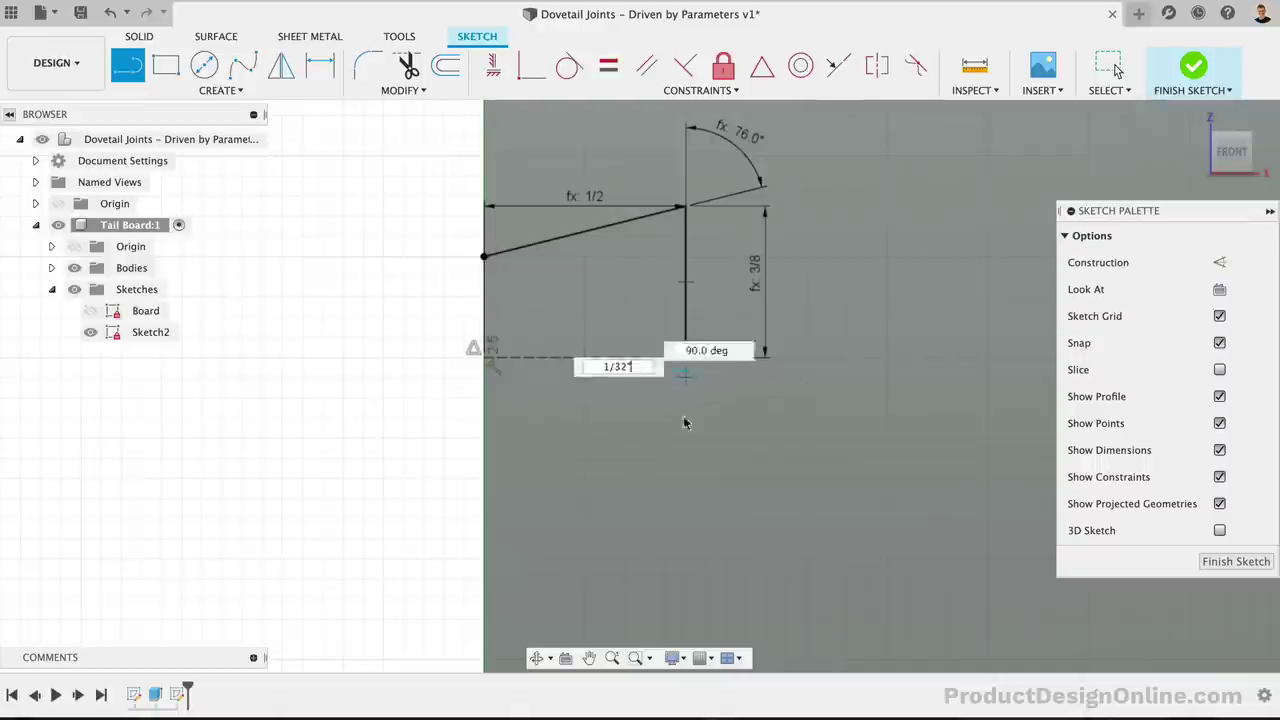
left_click(682, 485)
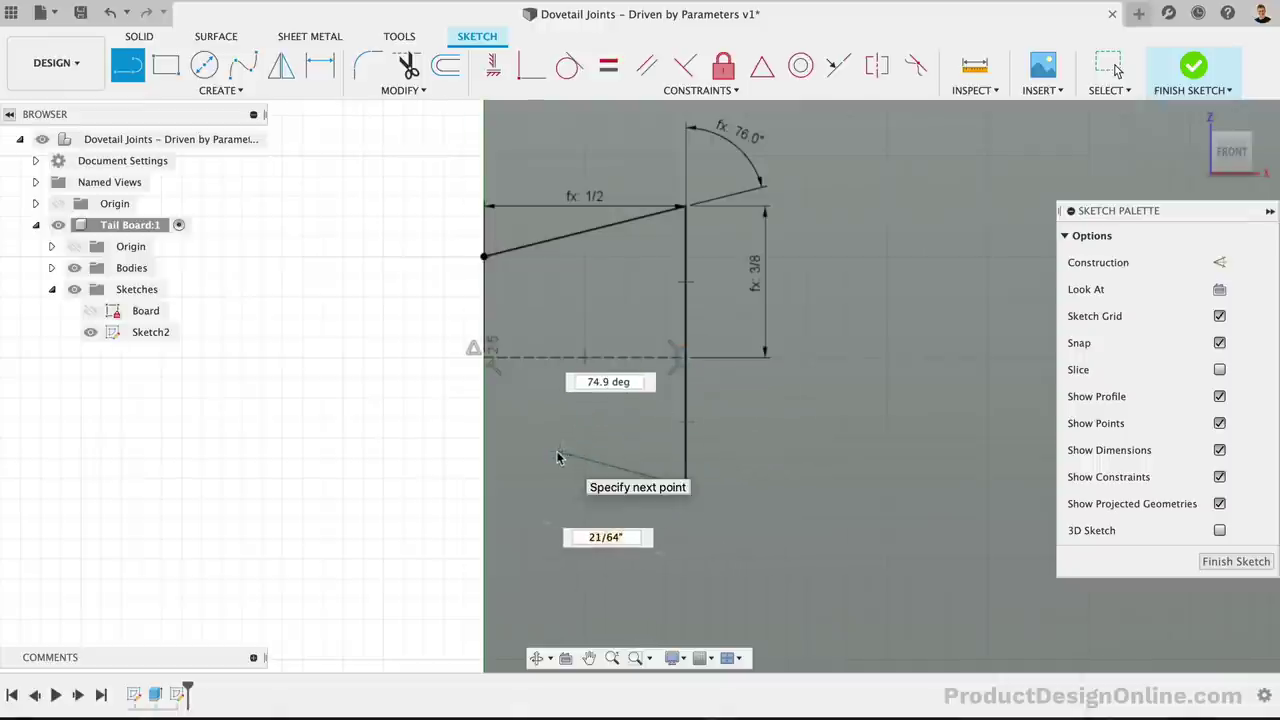
left_click(484, 438)
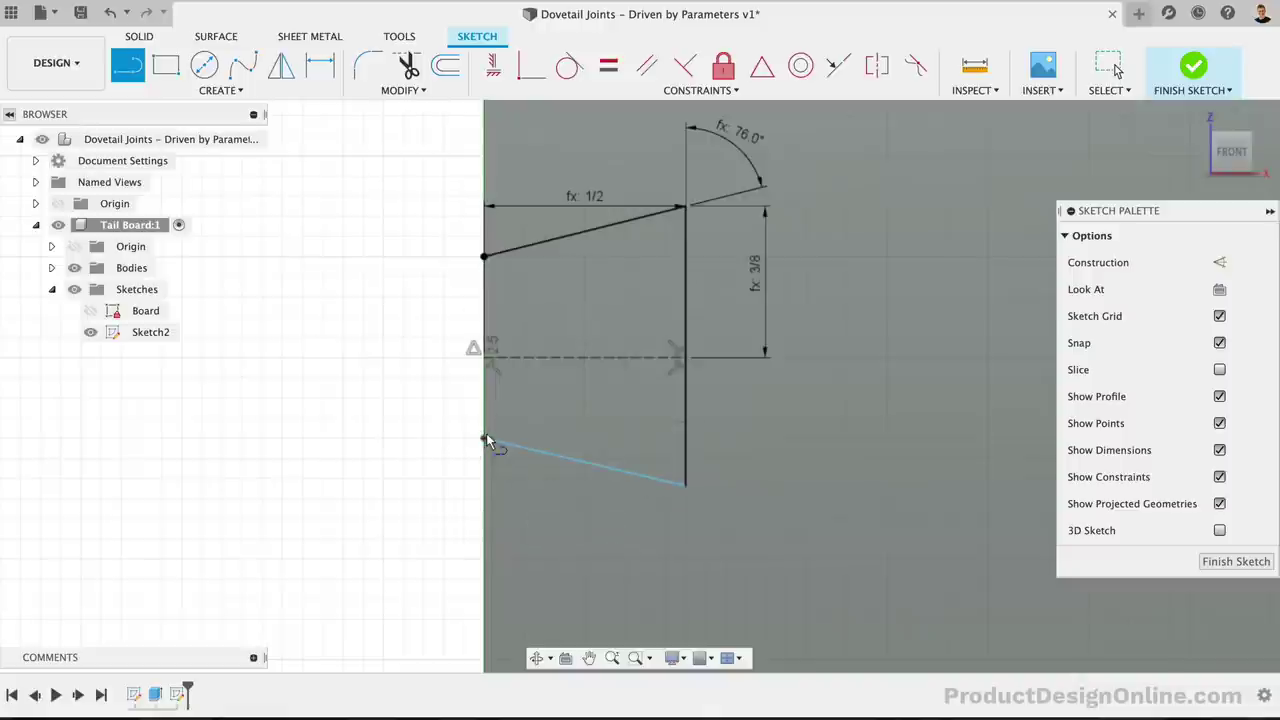
key("Escape")
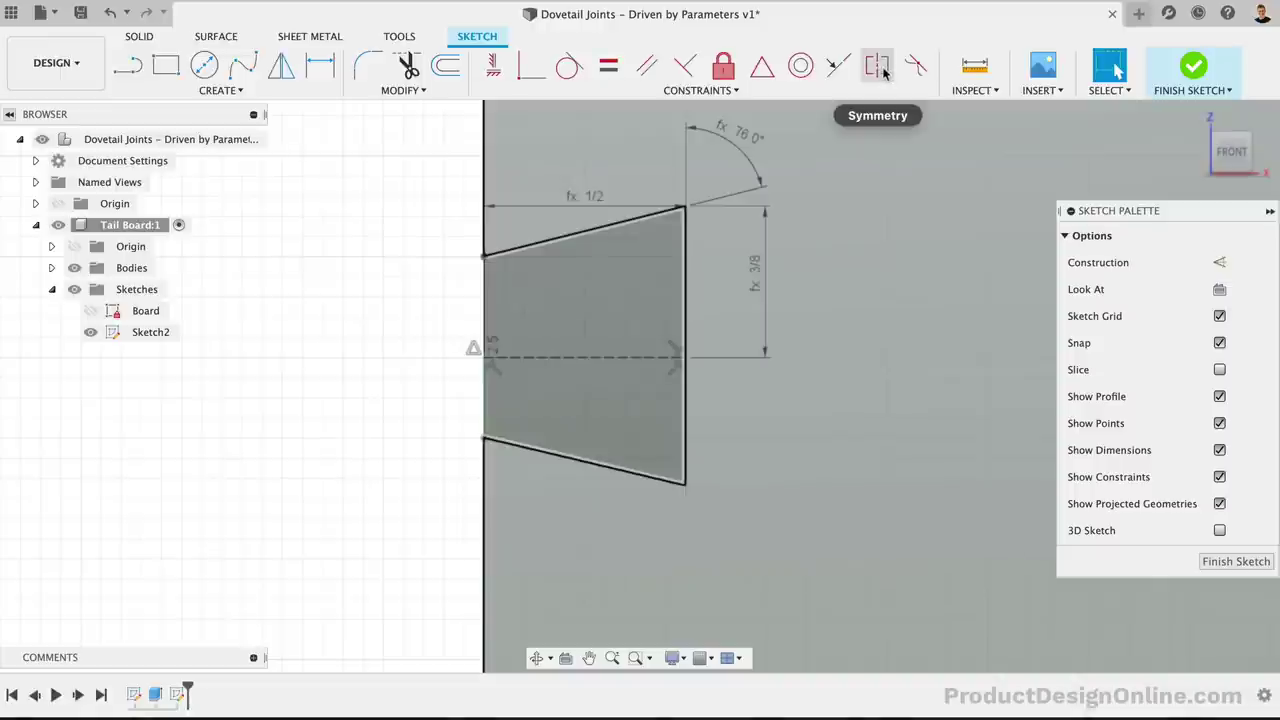
- Constrain the two slanted dovetail lines and the vertical line symmetric about the dashed centerline
left_click(882, 70)
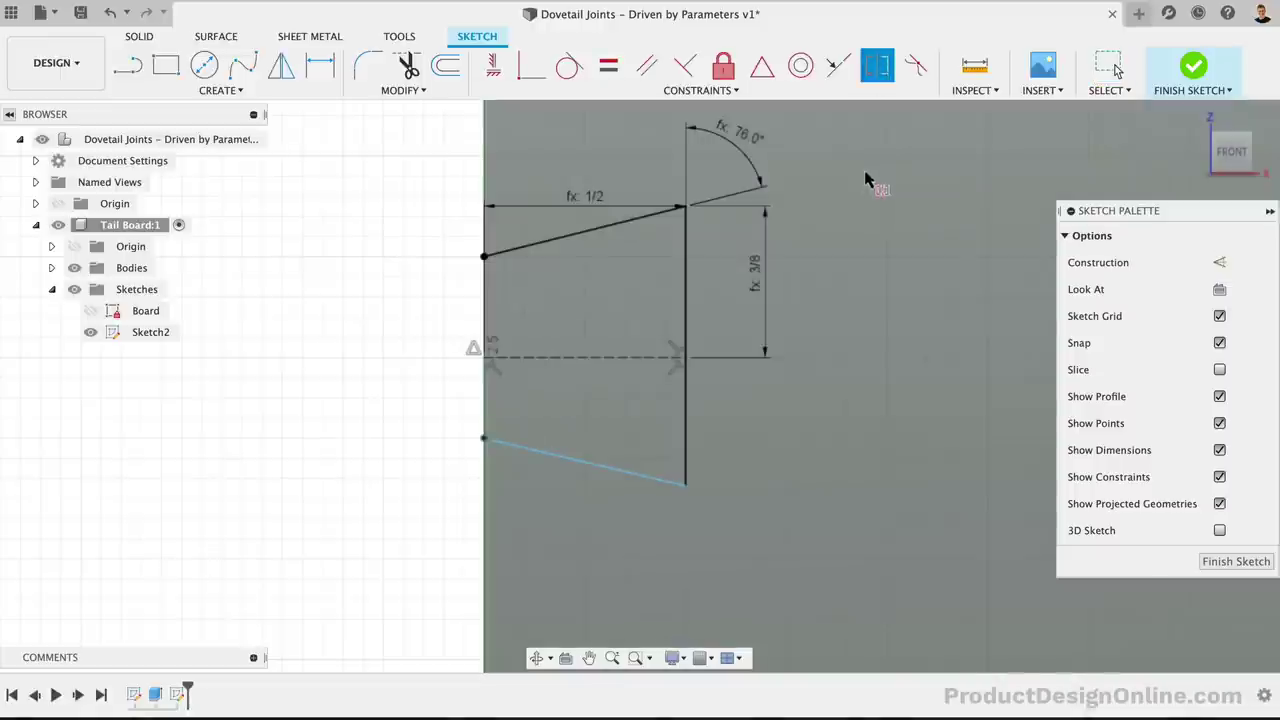
left_click(578, 240)
left_click(567, 463)
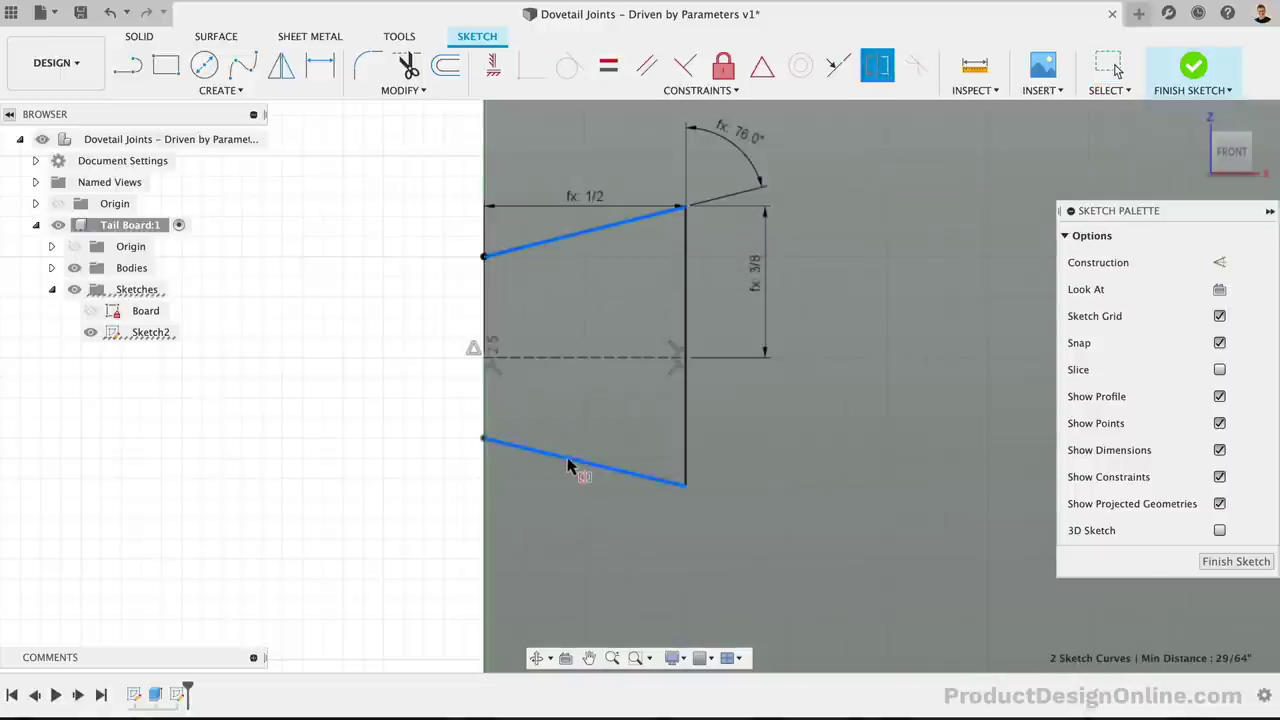
left_click(570, 366)
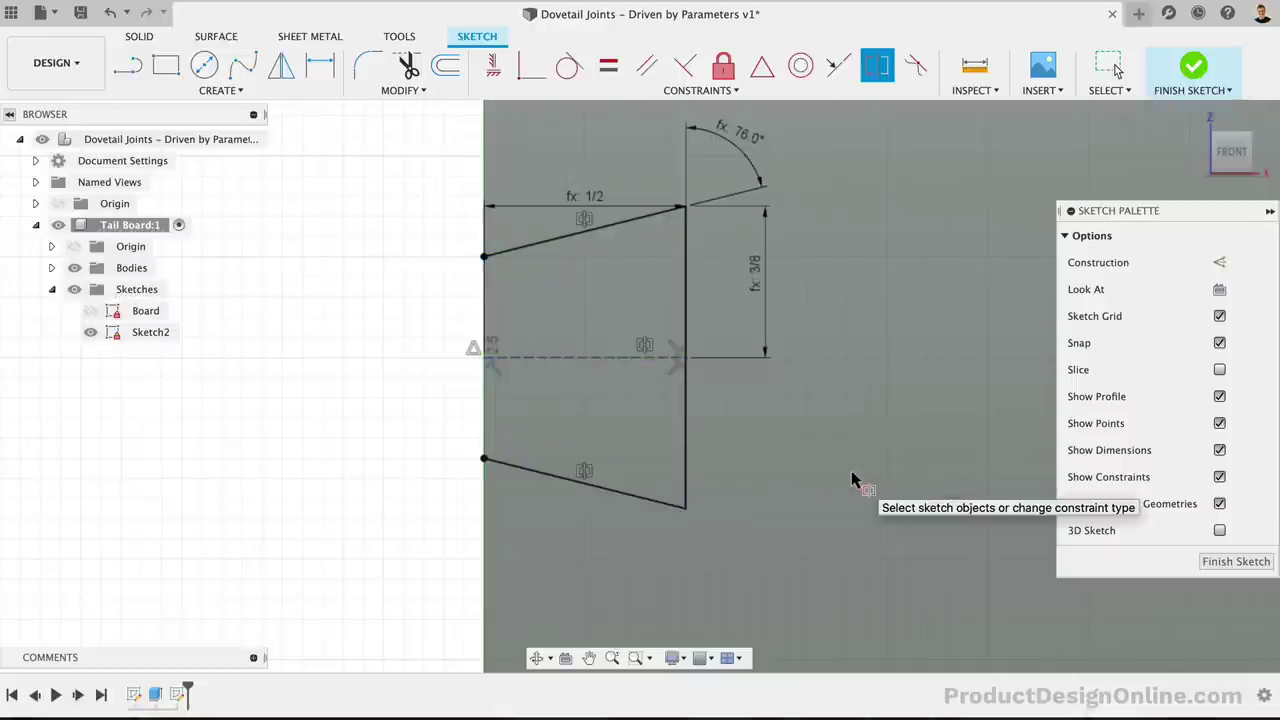
left_click(687, 306)
key("Escape")
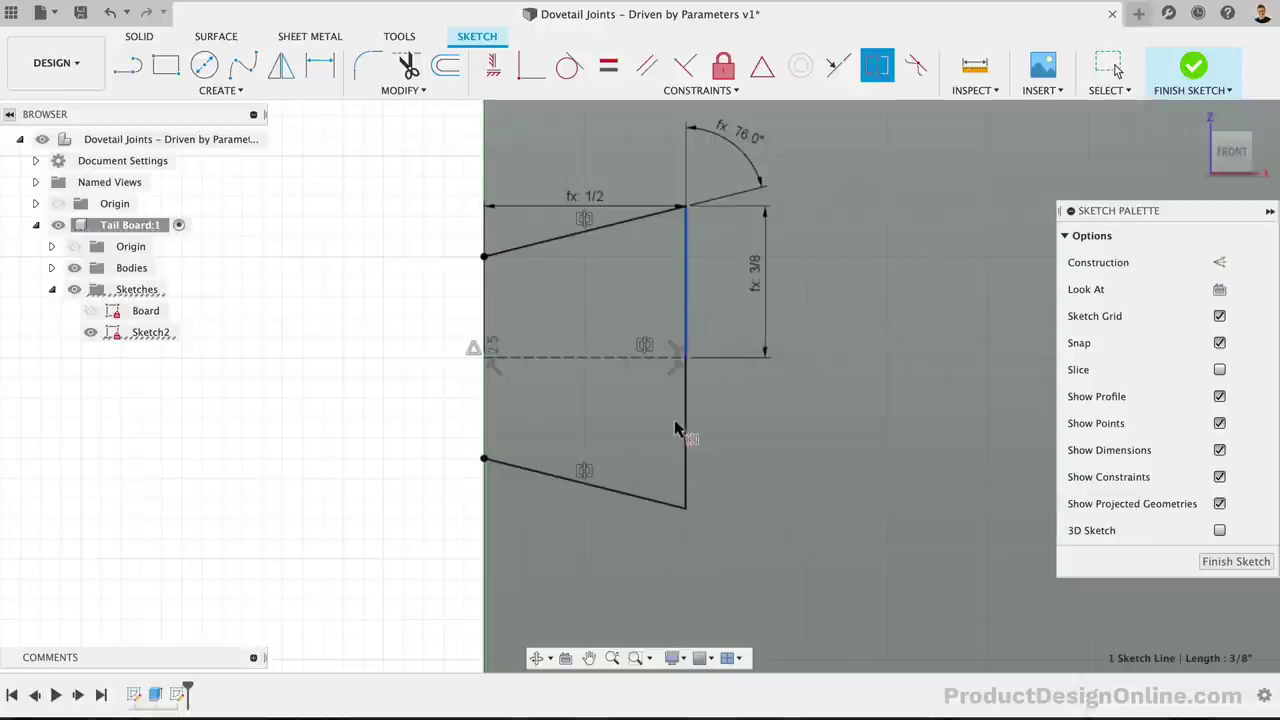
left_click(610, 363)
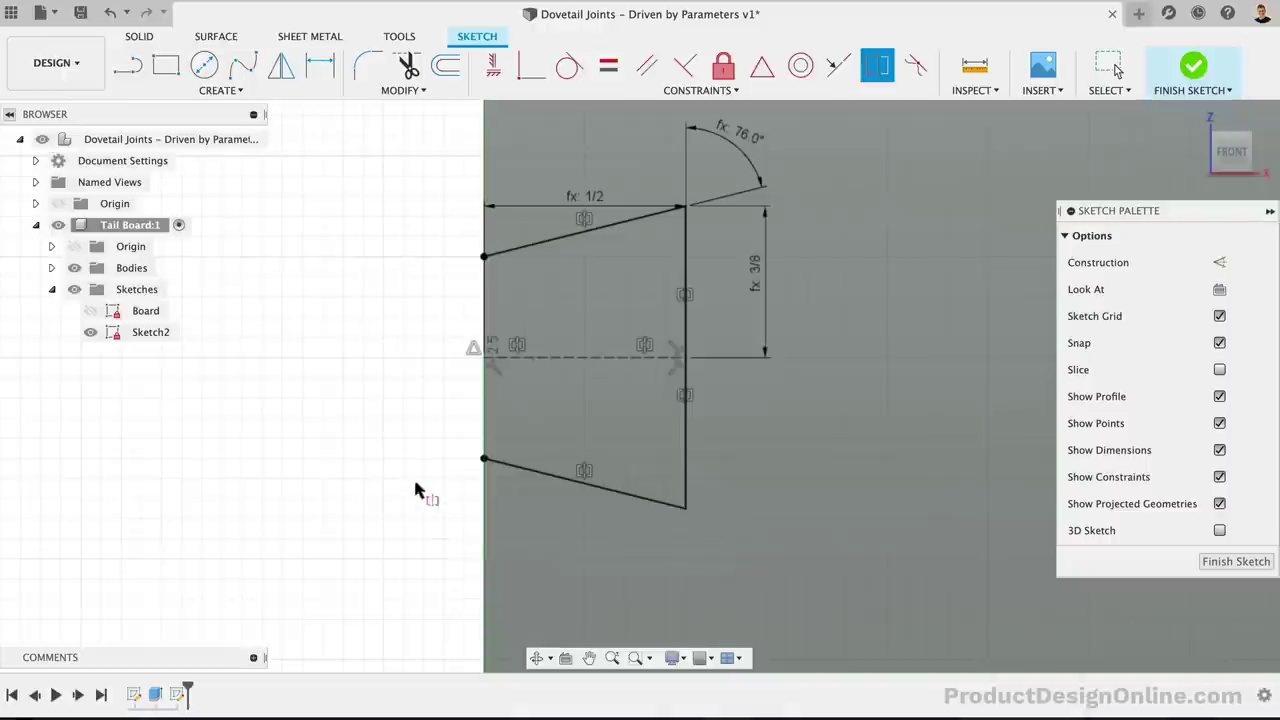
- Rename Sketch2 in the Browser to 'Tail Cutout'
key("Escape")
left_click(149, 336)
double_click(146, 336)
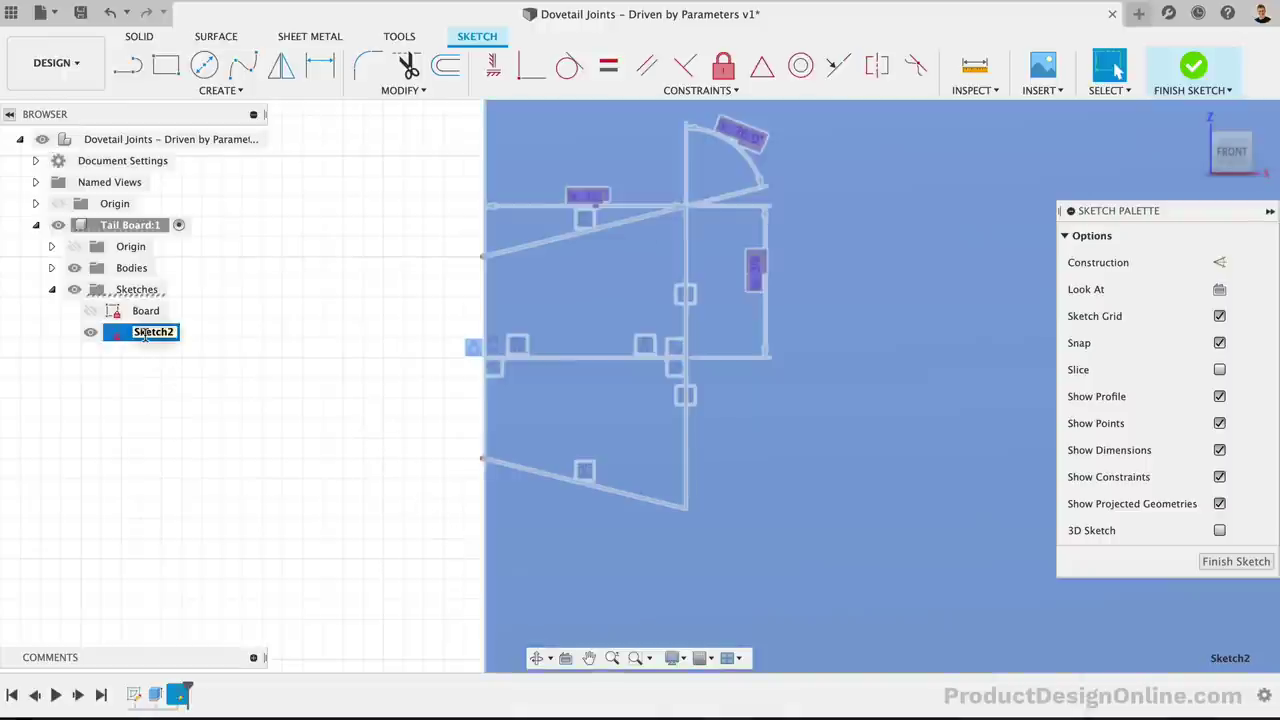
type("Tail Cutout")
key("Return")
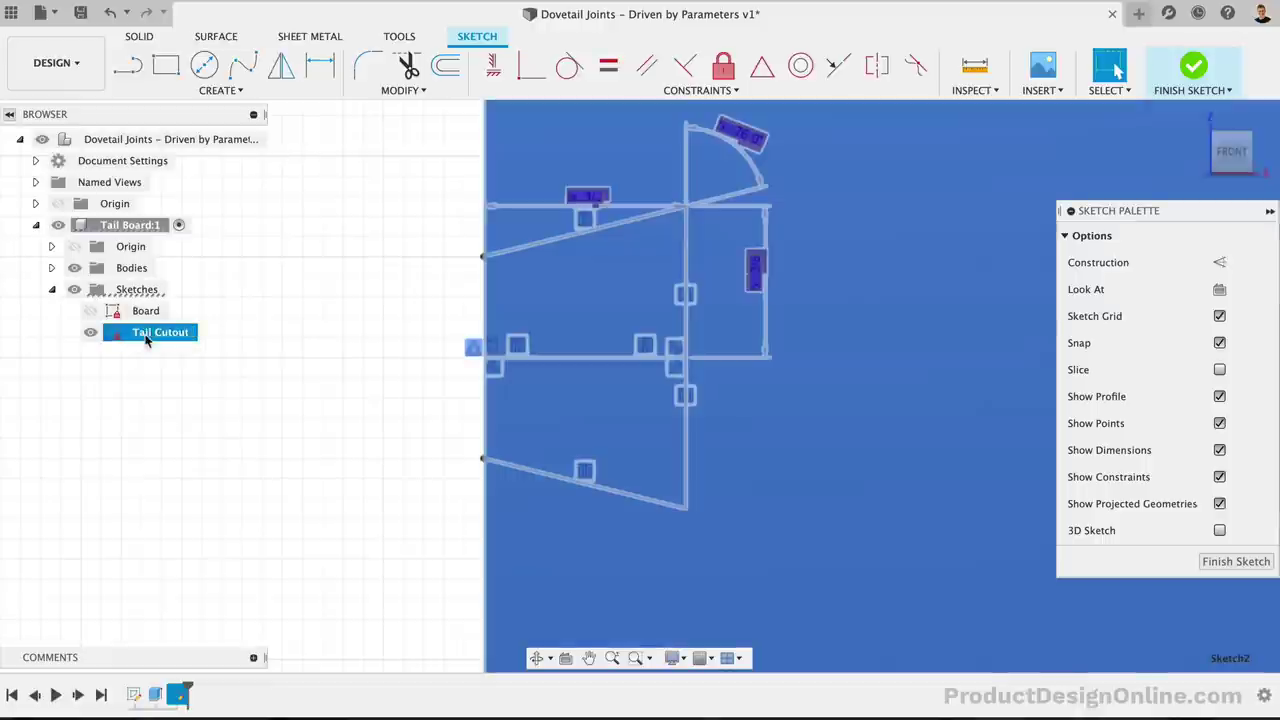
left_click(349, 442)
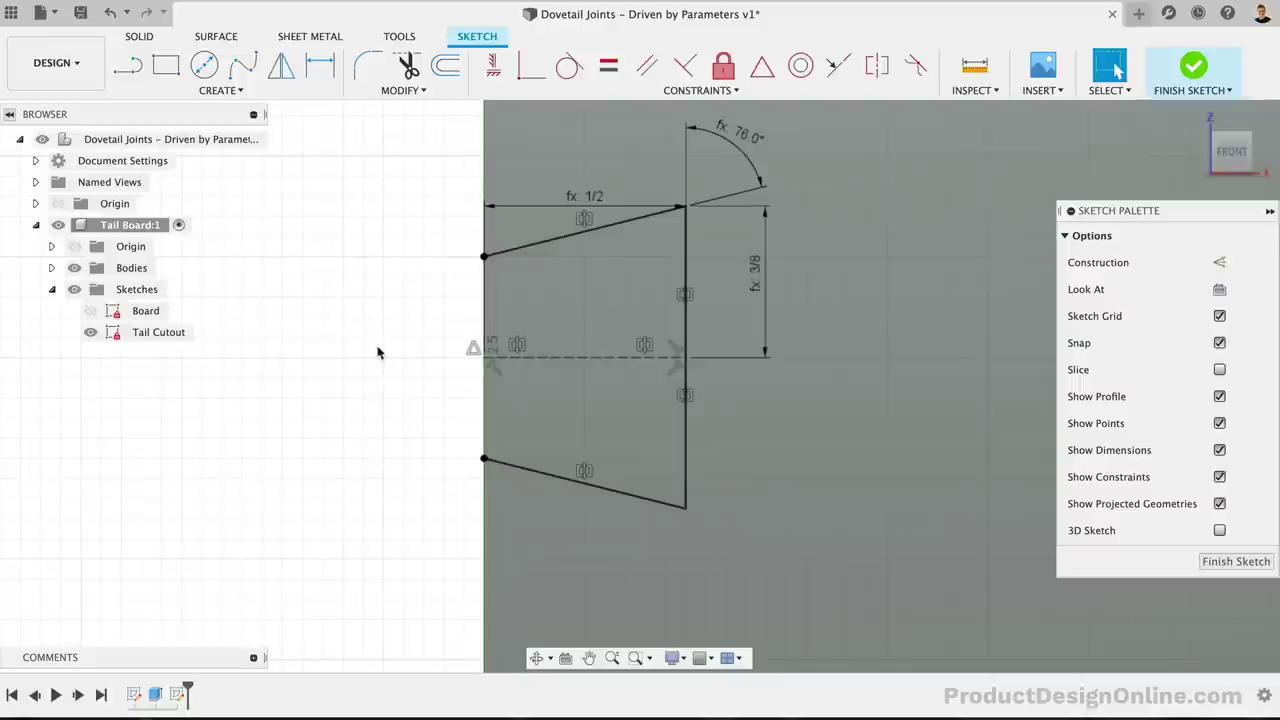
- Extrude the dovetail profile by -boardThickness to cut a notch through the Tail Board
key("e")
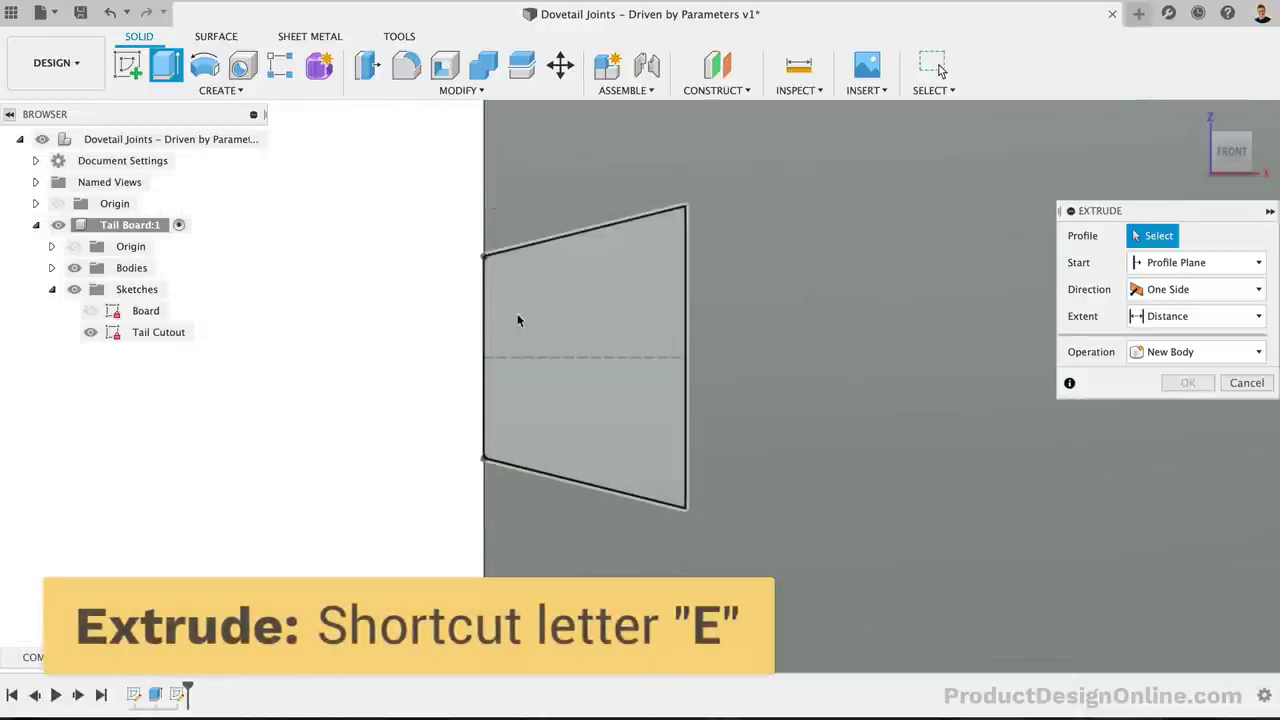
left_click(542, 324)
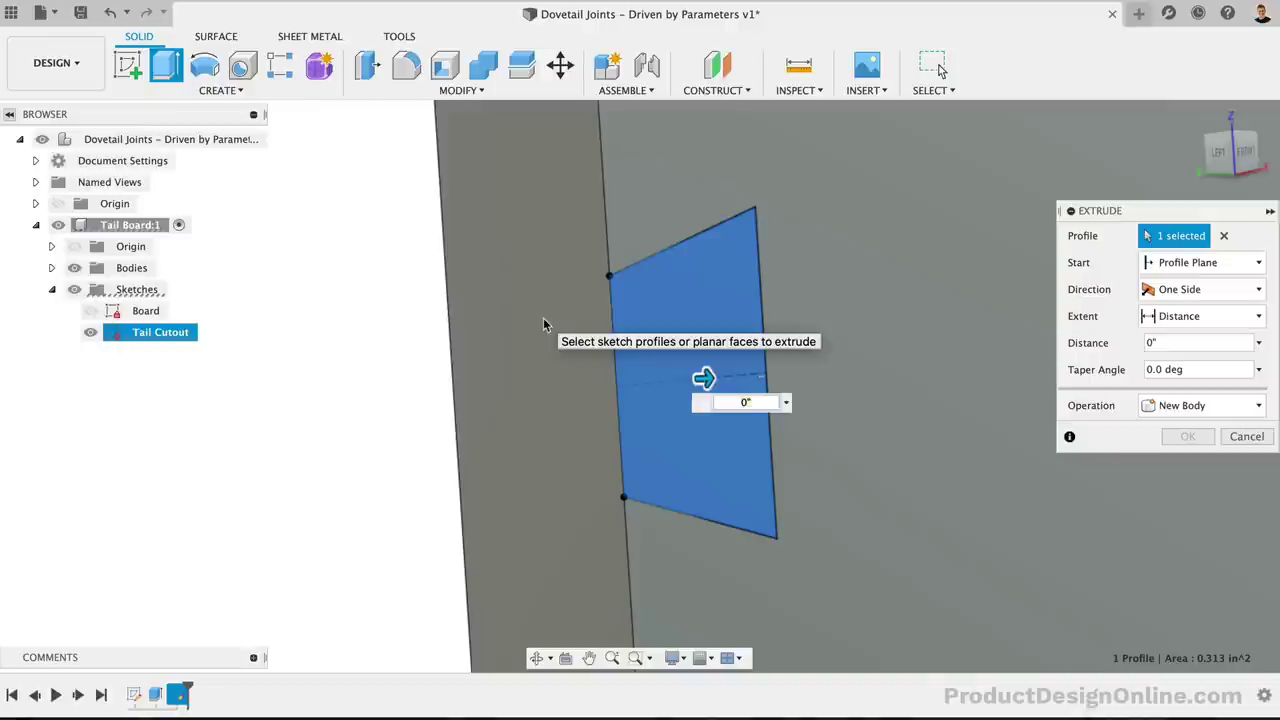
type("-b")
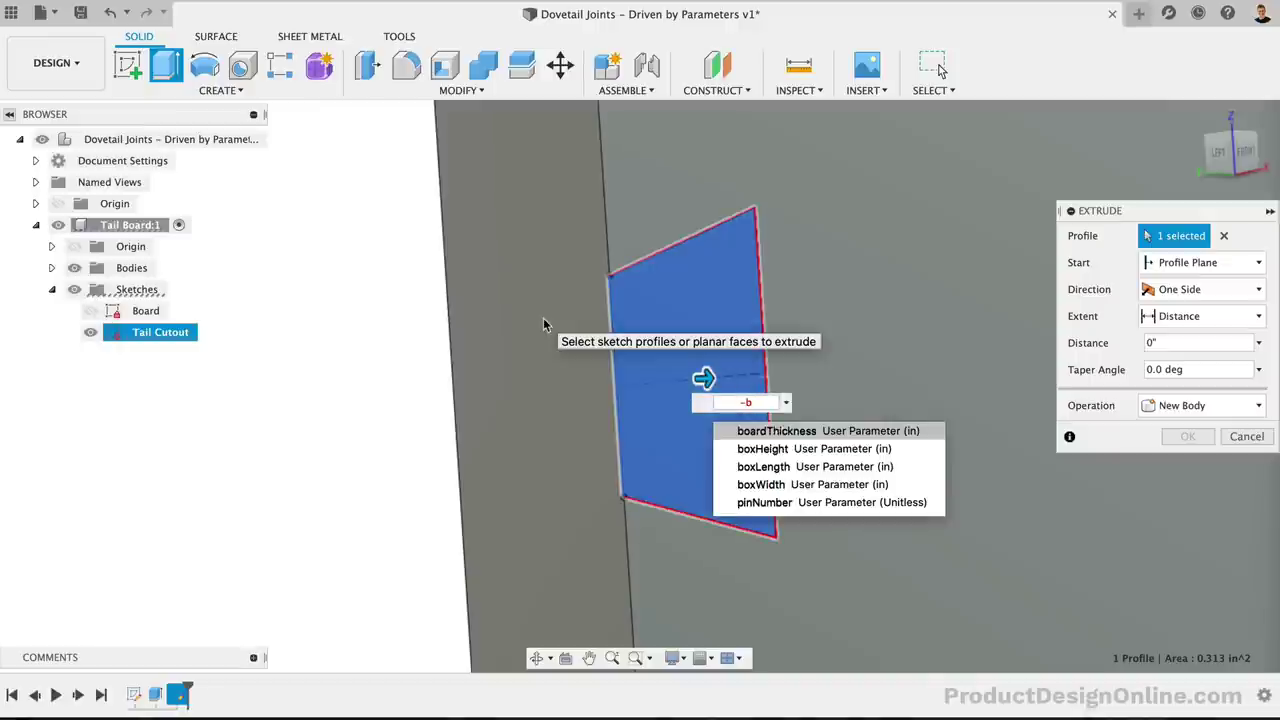
key("Return")
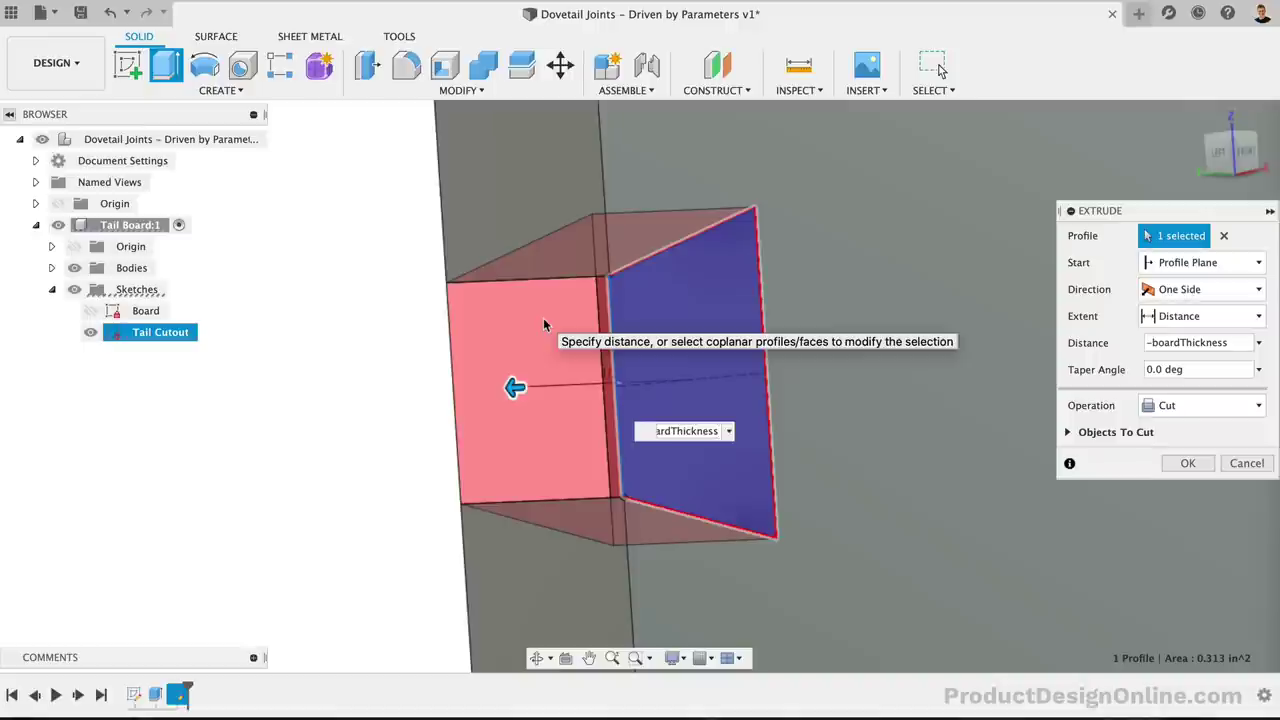
key("Return")
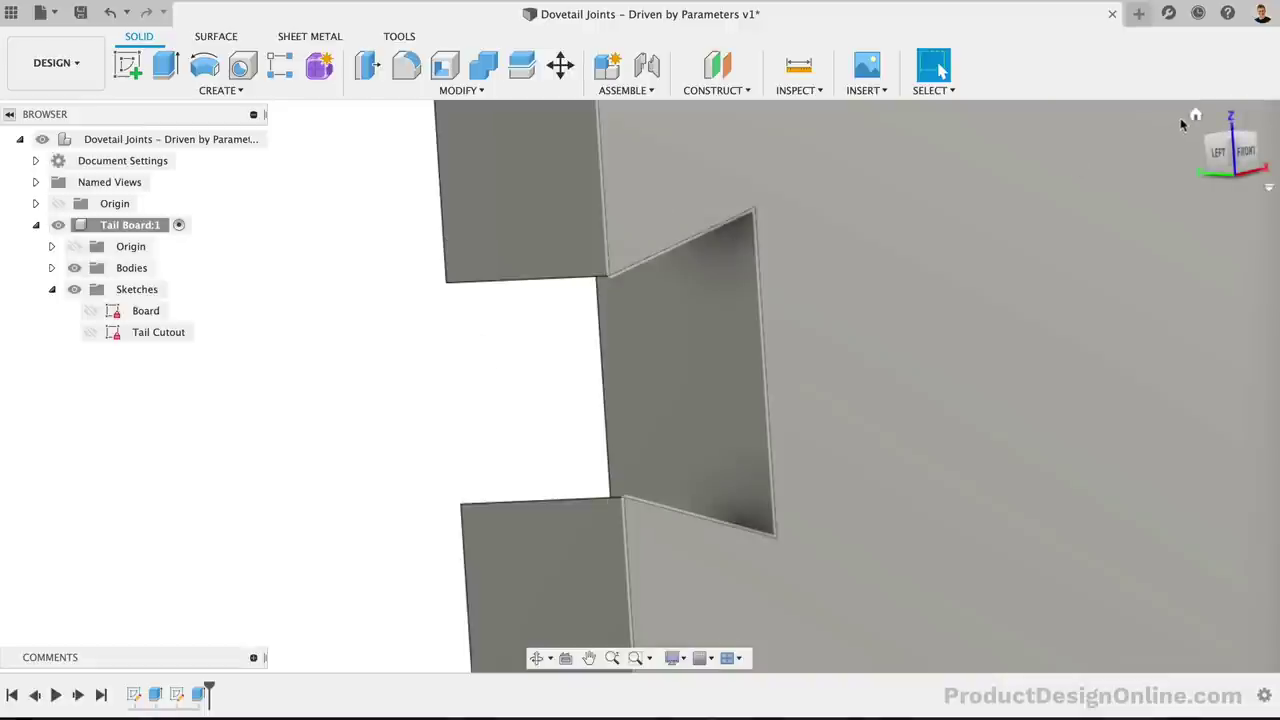
- Inspect the notched Tail Board from the home and front-left views, then open the CONSTRUCT menu
left_click(1196, 117)
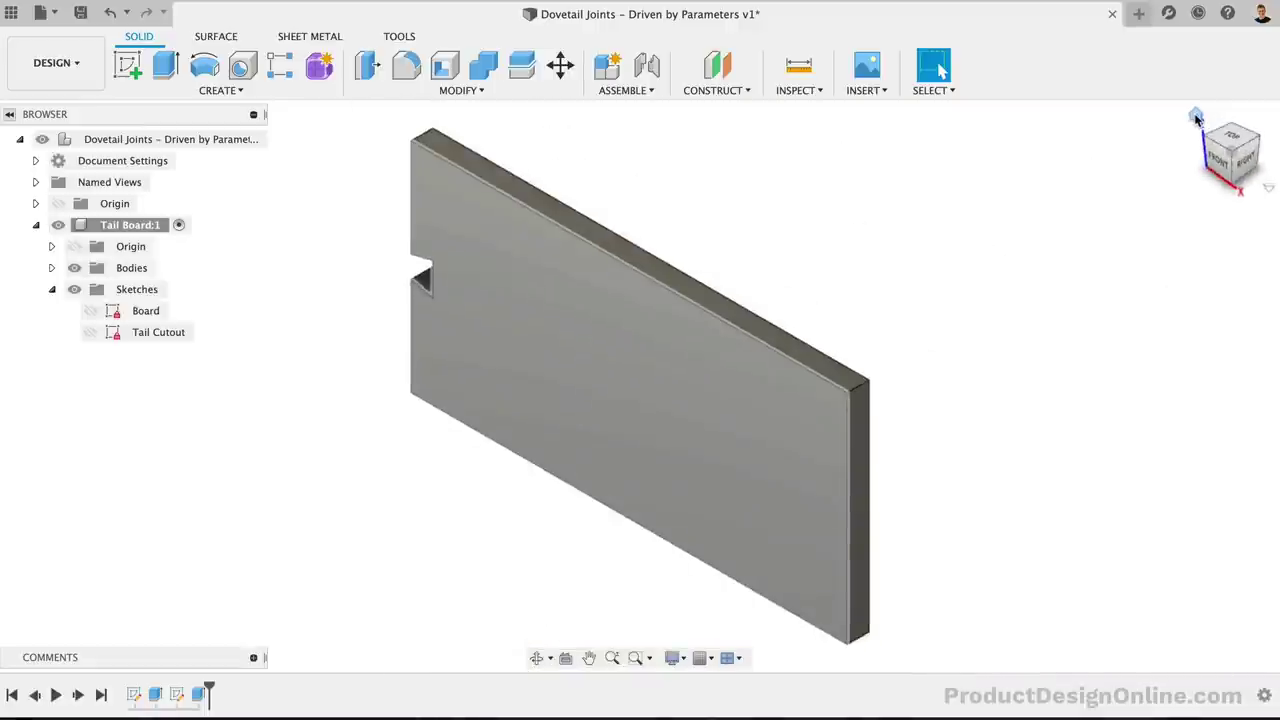
left_click(1208, 138)
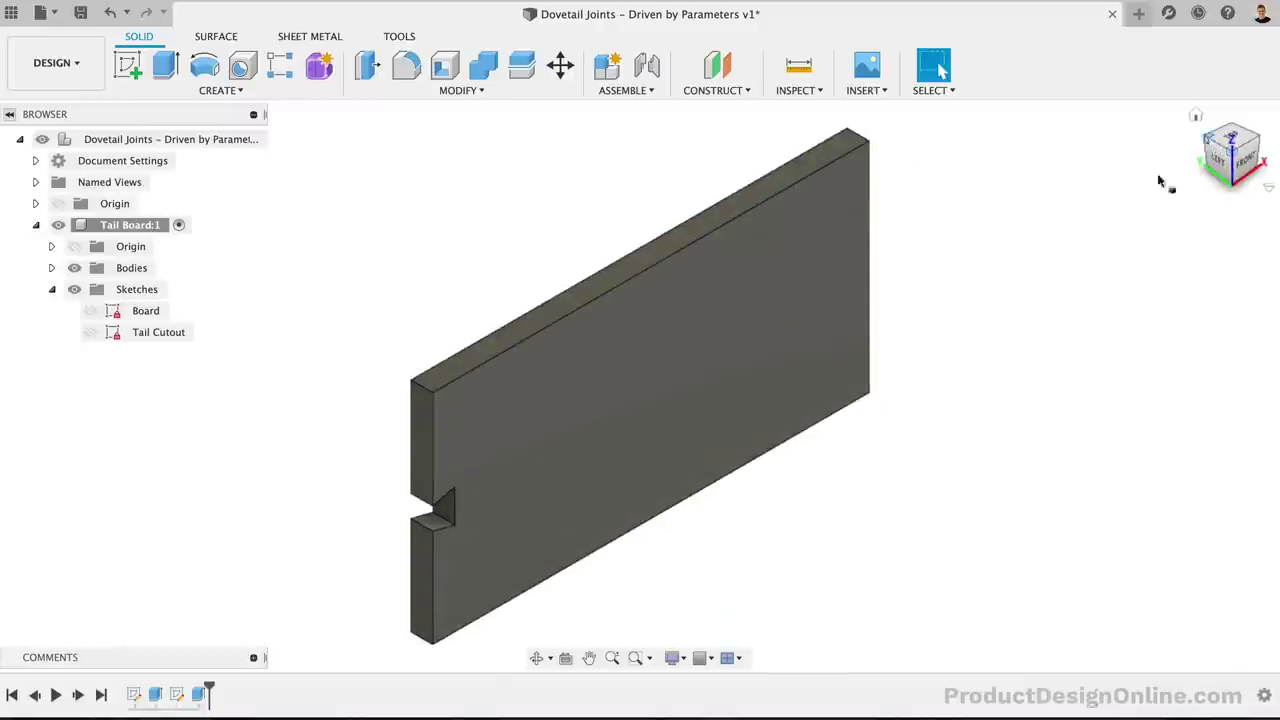
mouse_move(638, 385)
middle_mouse_down("shift")
mouse_move(570, 386)
mouse_move(297, 581)
middle_mouse_up("shift")
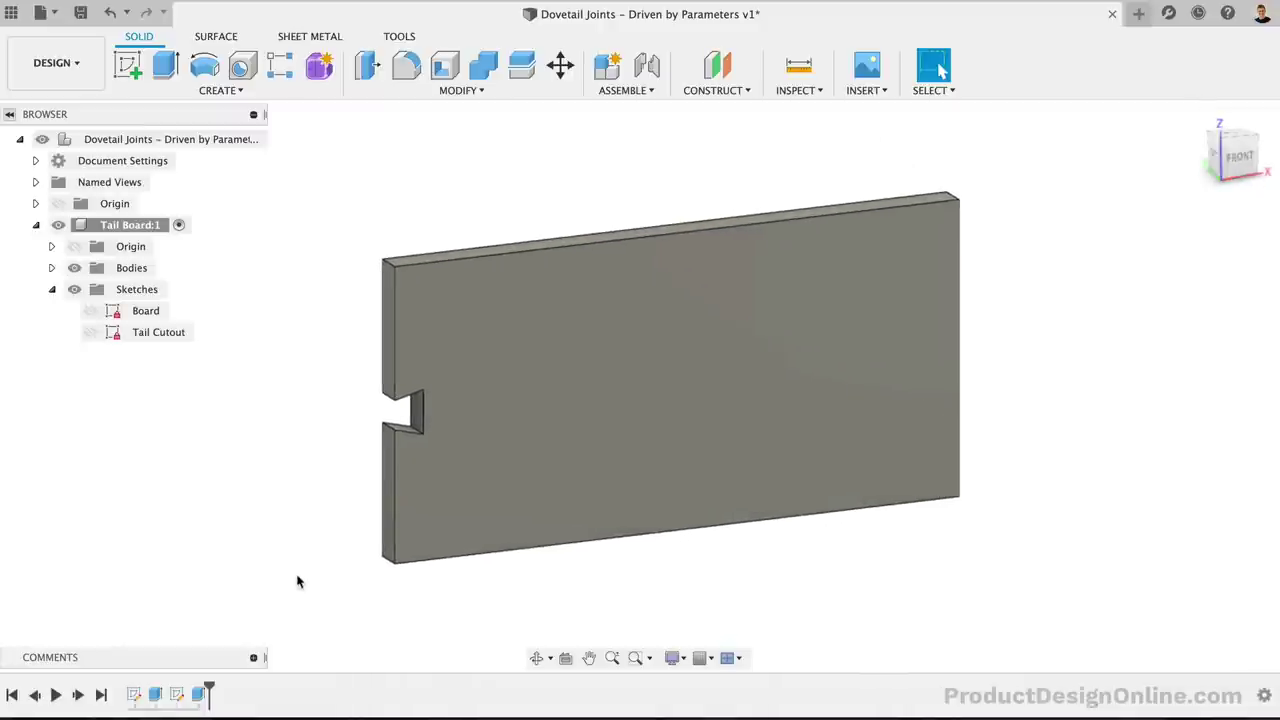
scroll(297, 580, "up", 2)
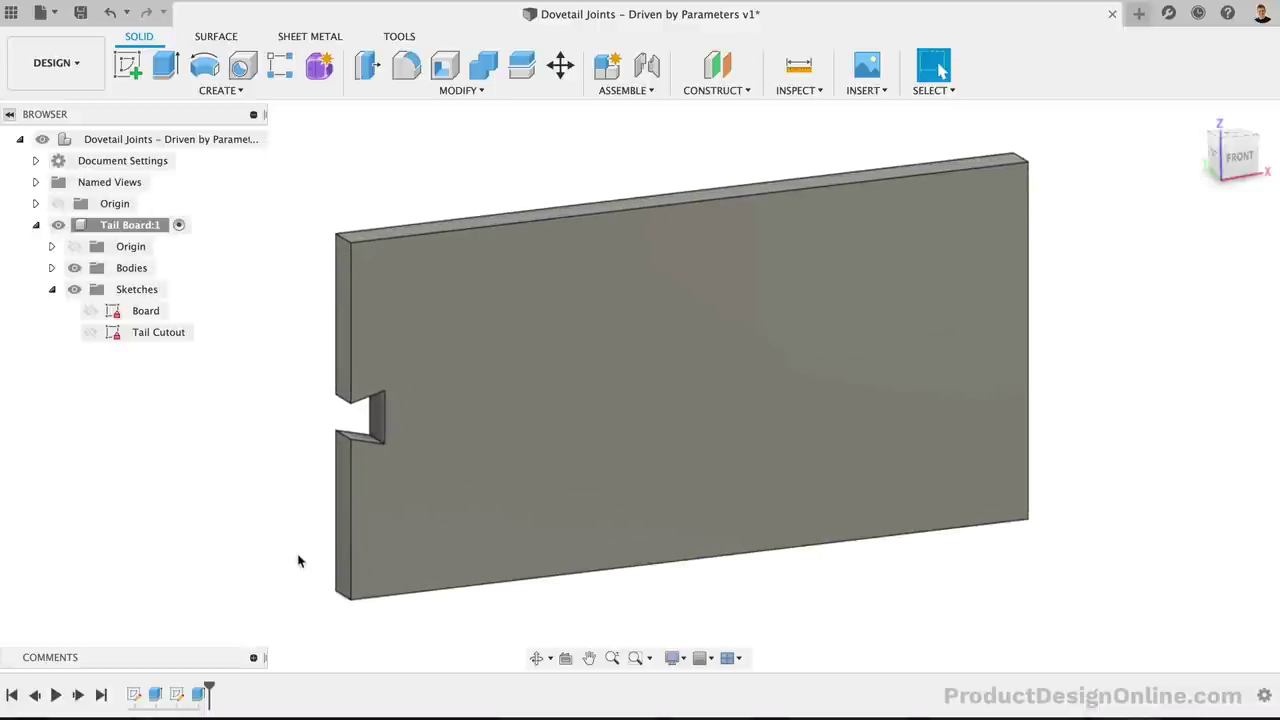
scroll(300, 503, "left", 3)
scroll(300, 503, "up", 2)
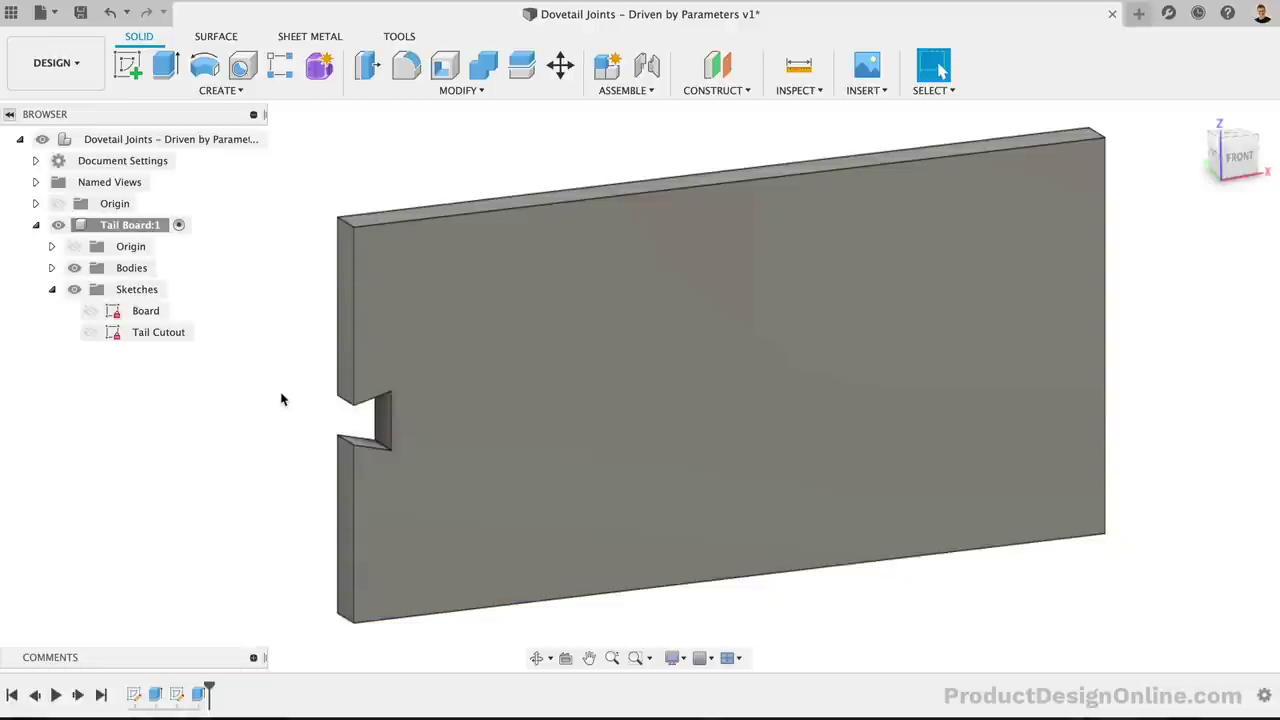
left_click(716, 90)
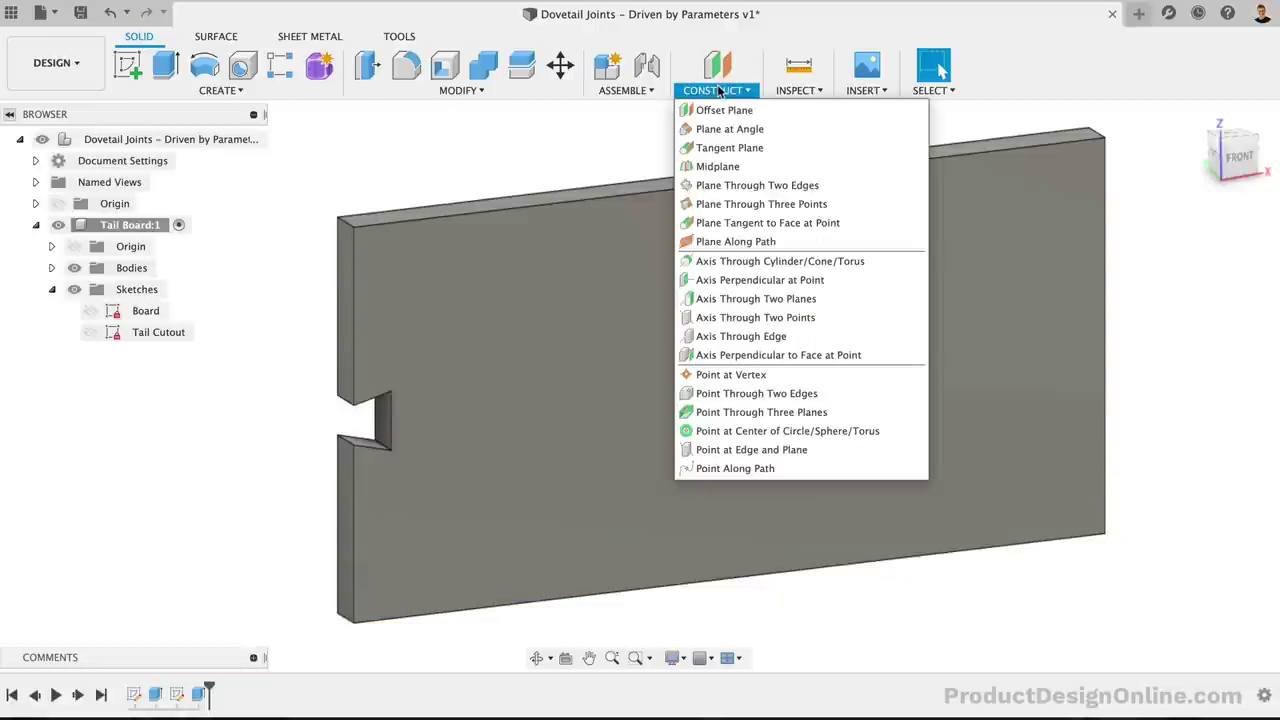
- Create a midplane between the board's left and right end faces
left_click(729, 167)
left_click(339, 326)
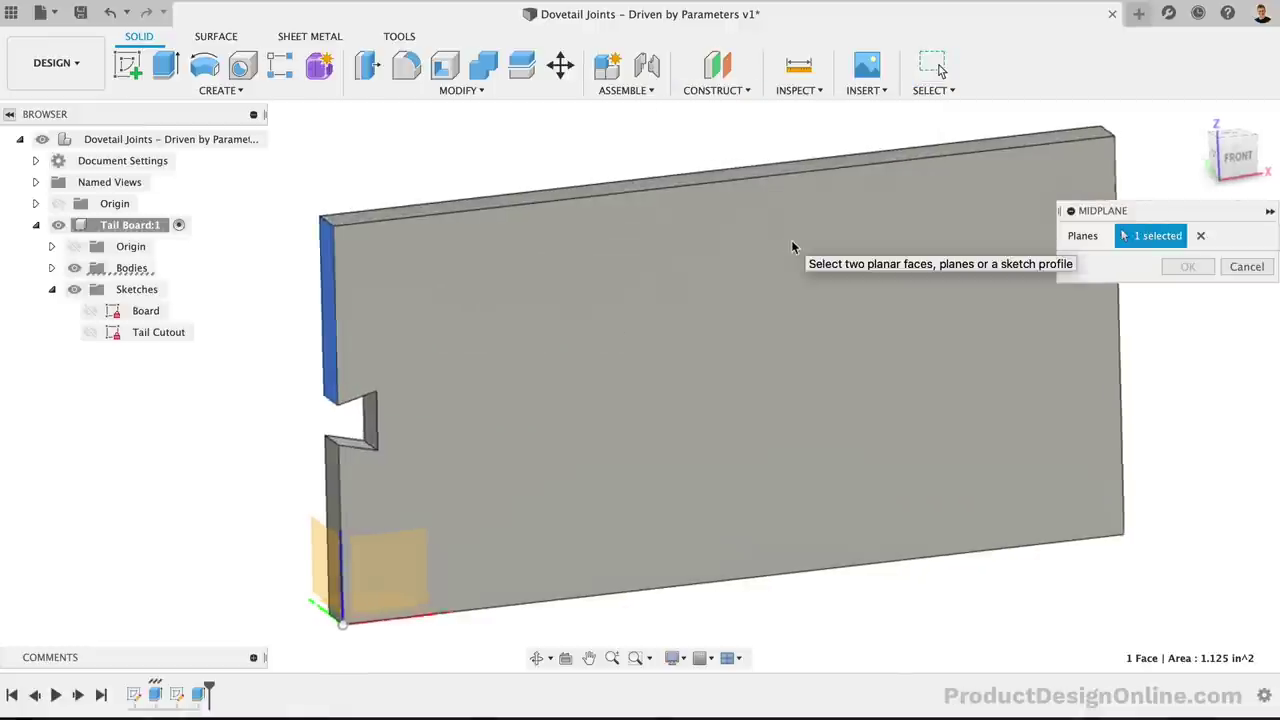
middle_click_drag(794, 249, 978, 167, "shift")
left_click(983, 165)
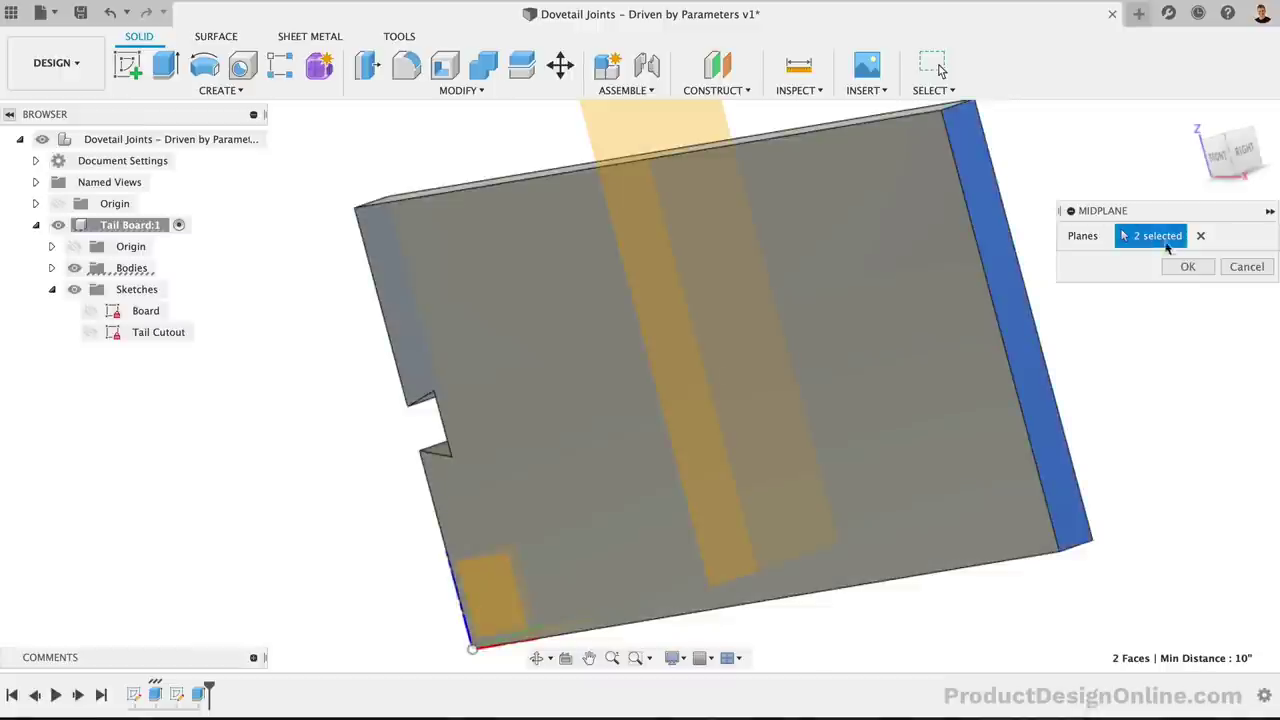
left_click(1183, 267)
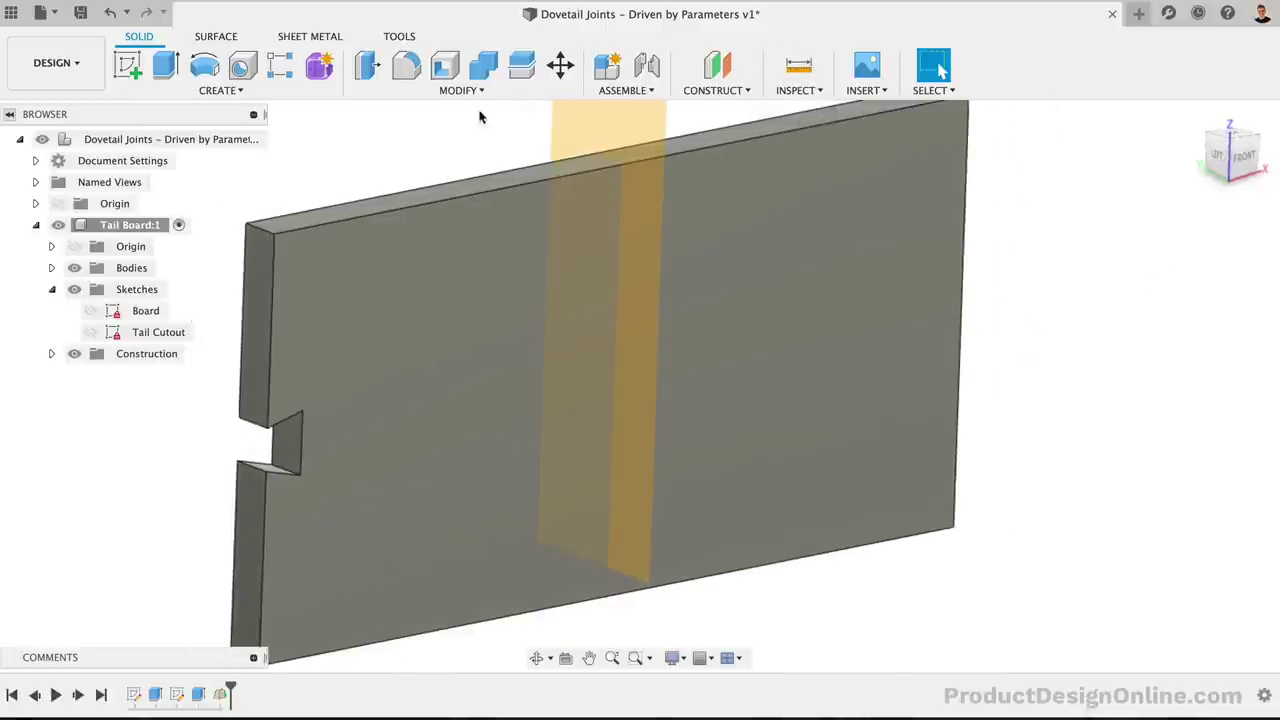
- Mirror the Extrude2 dovetail cut across the midplane, then hide the midplane
left_click(218, 90)
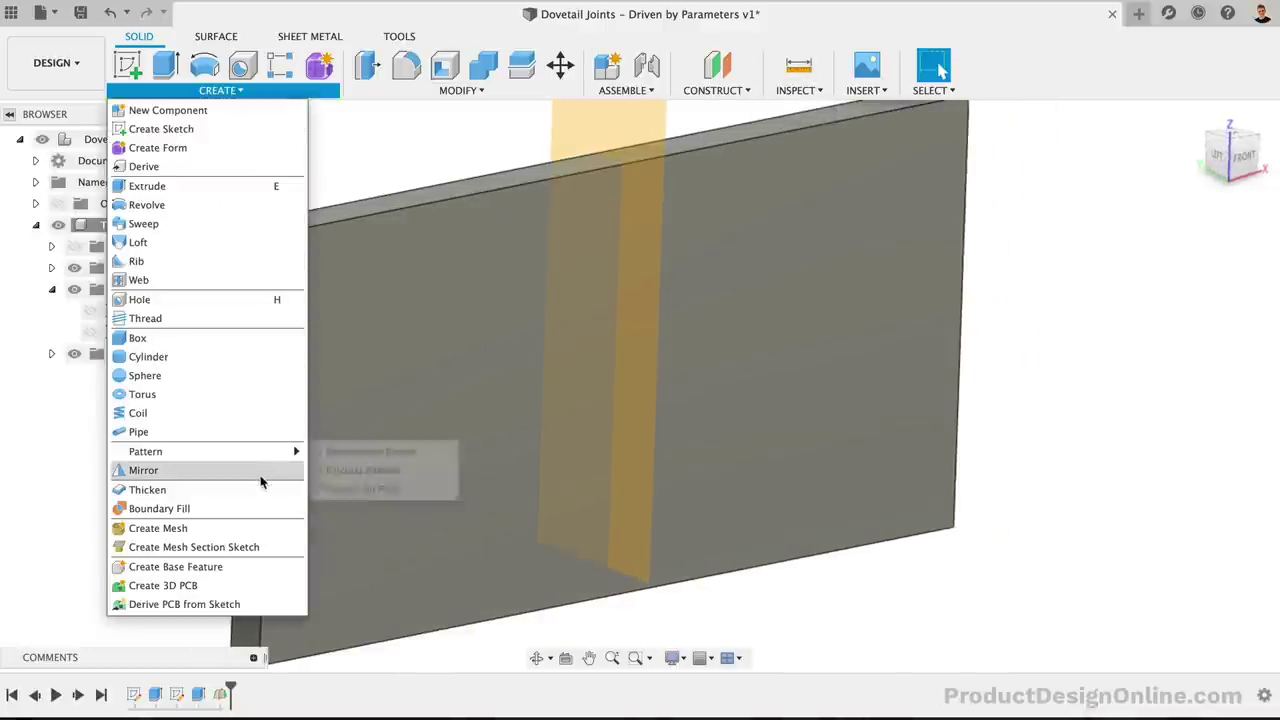
left_click(145, 468)
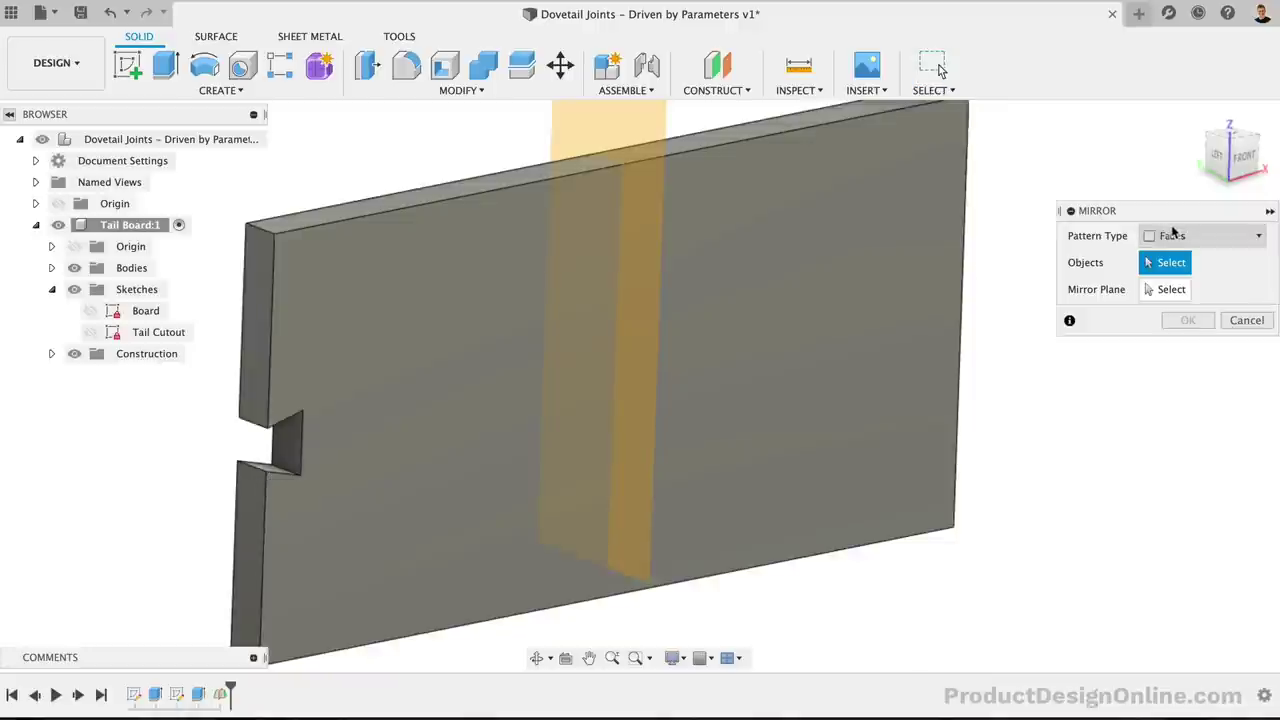
left_click(1200, 236)
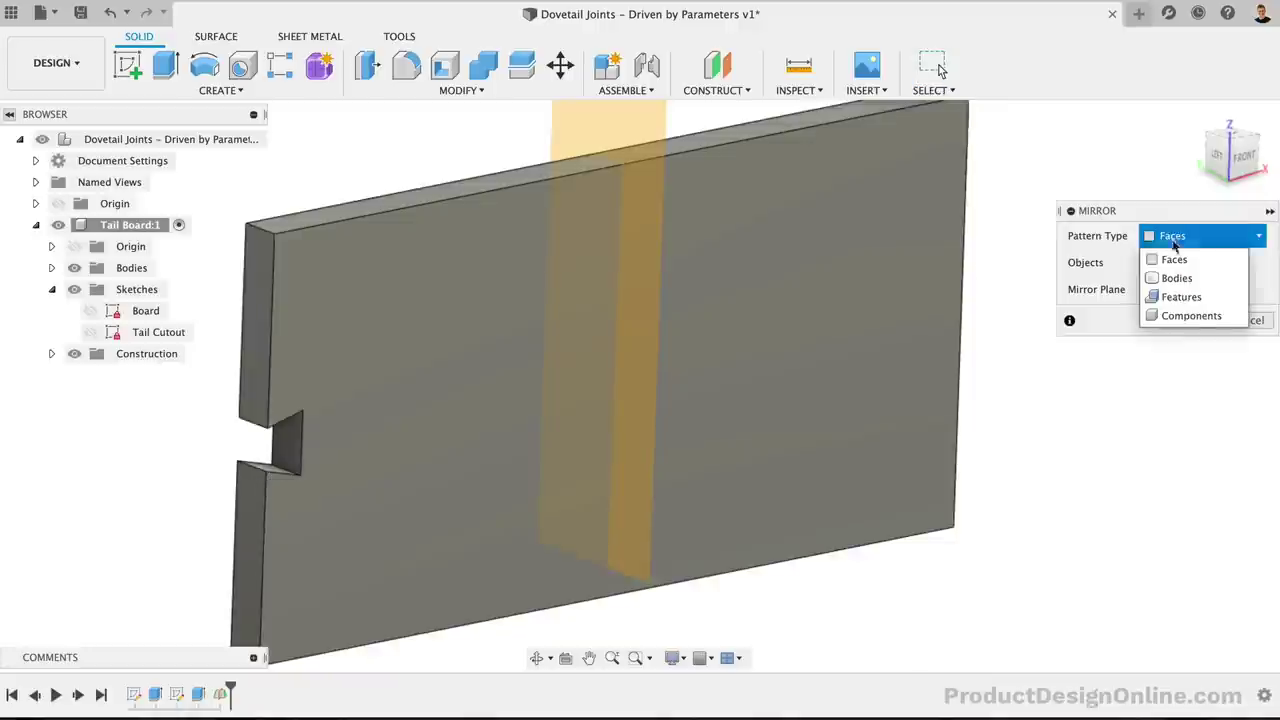
left_click(1178, 297)
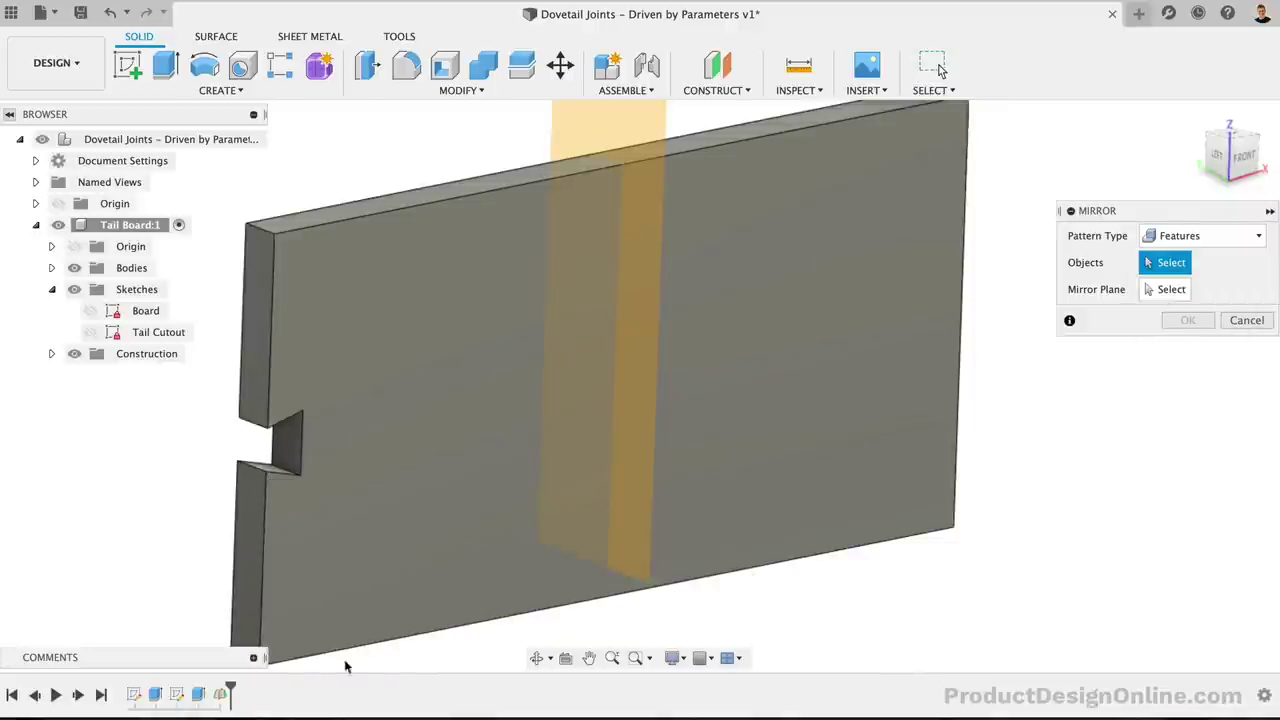
left_click(210, 694)
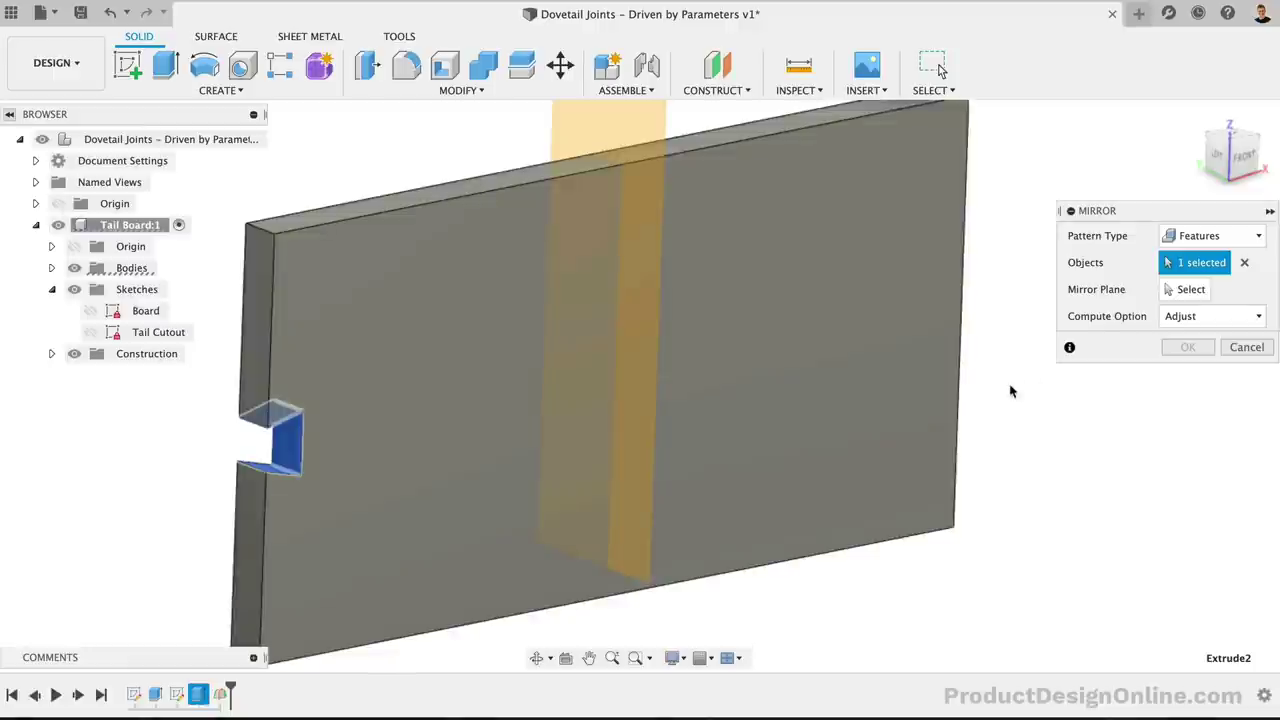
left_click(1170, 290)
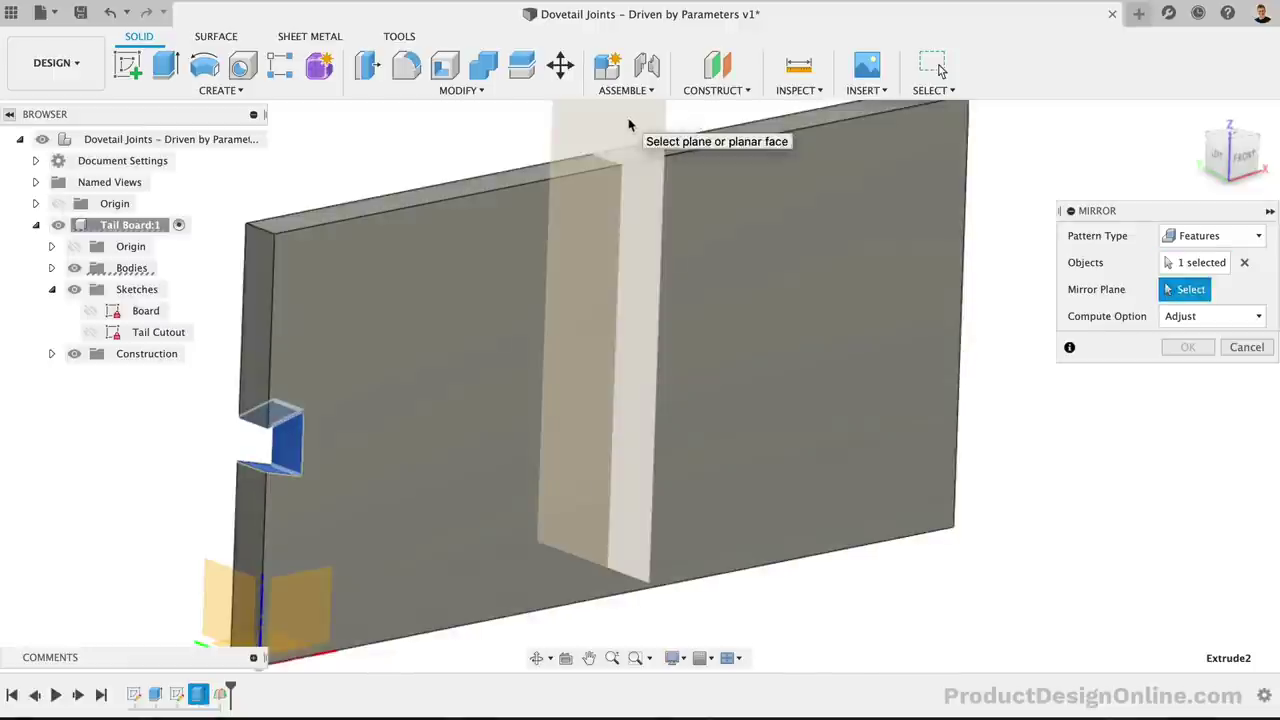
left_click(629, 124)
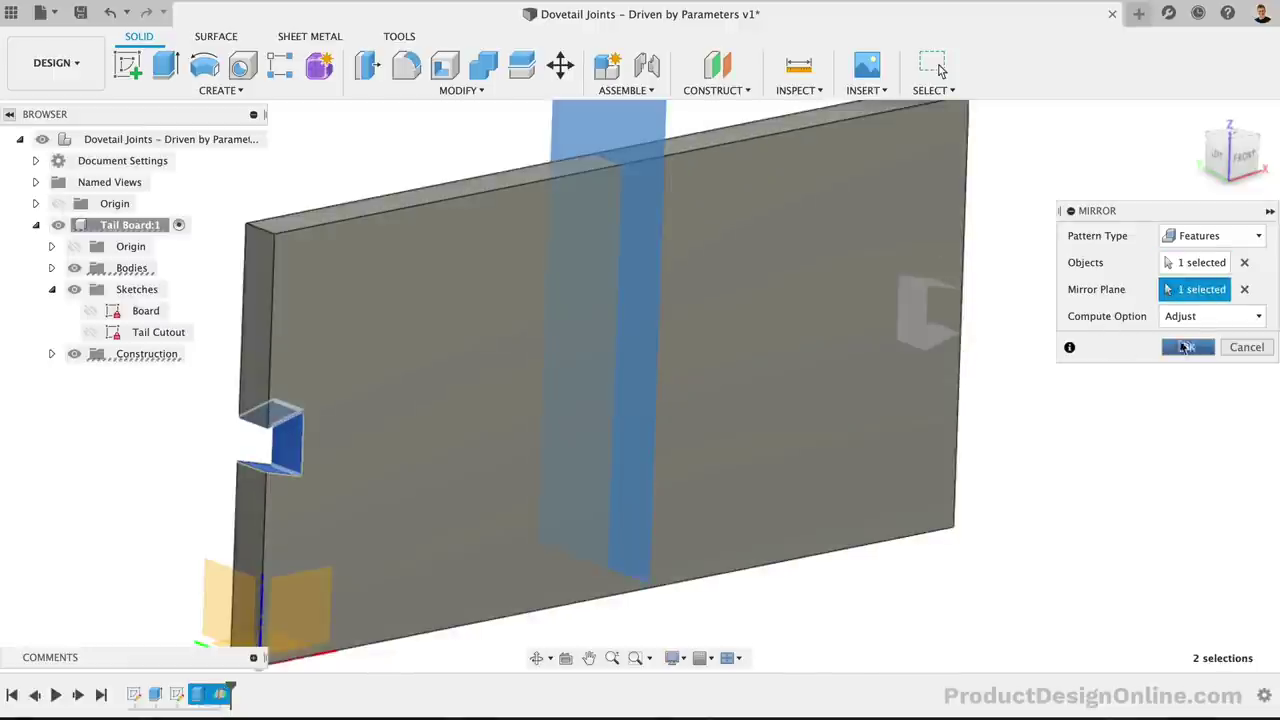
left_click(1188, 347)
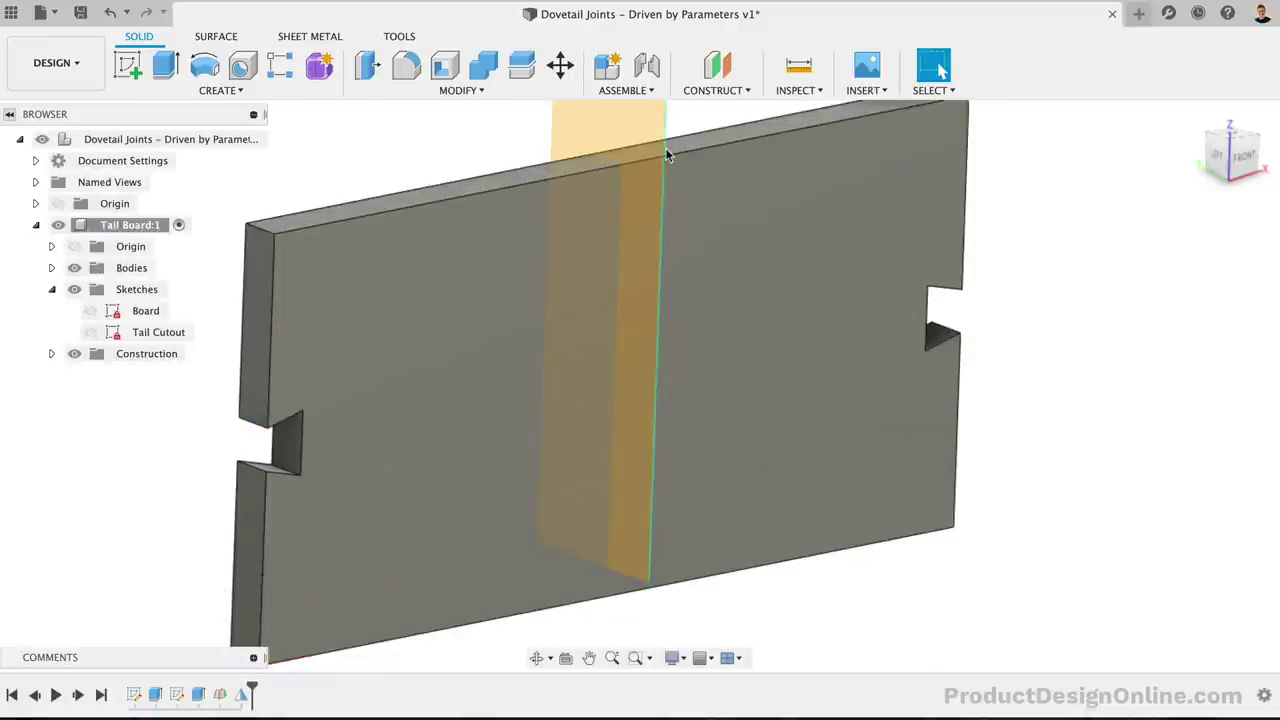
right_click(603, 134)
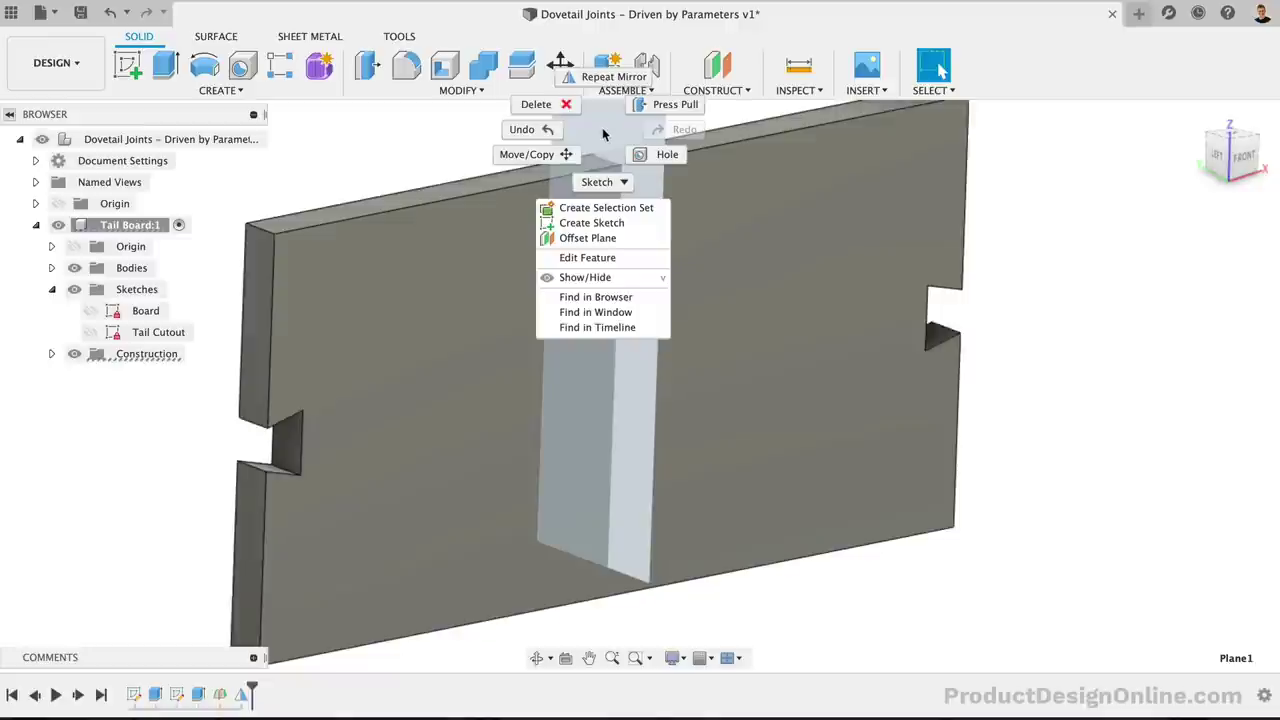
left_click(617, 278)
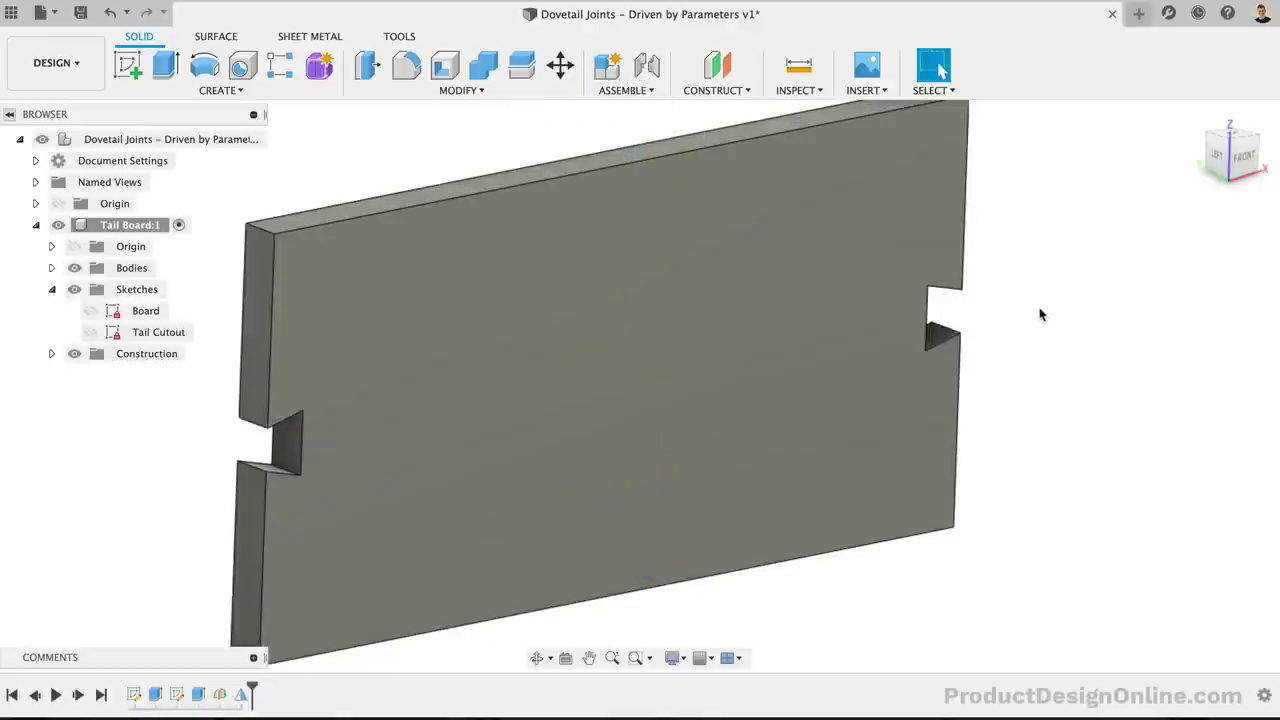
- Start a rectangular pattern of both dovetail cutout features along the board's left vertical edge
key("F6")
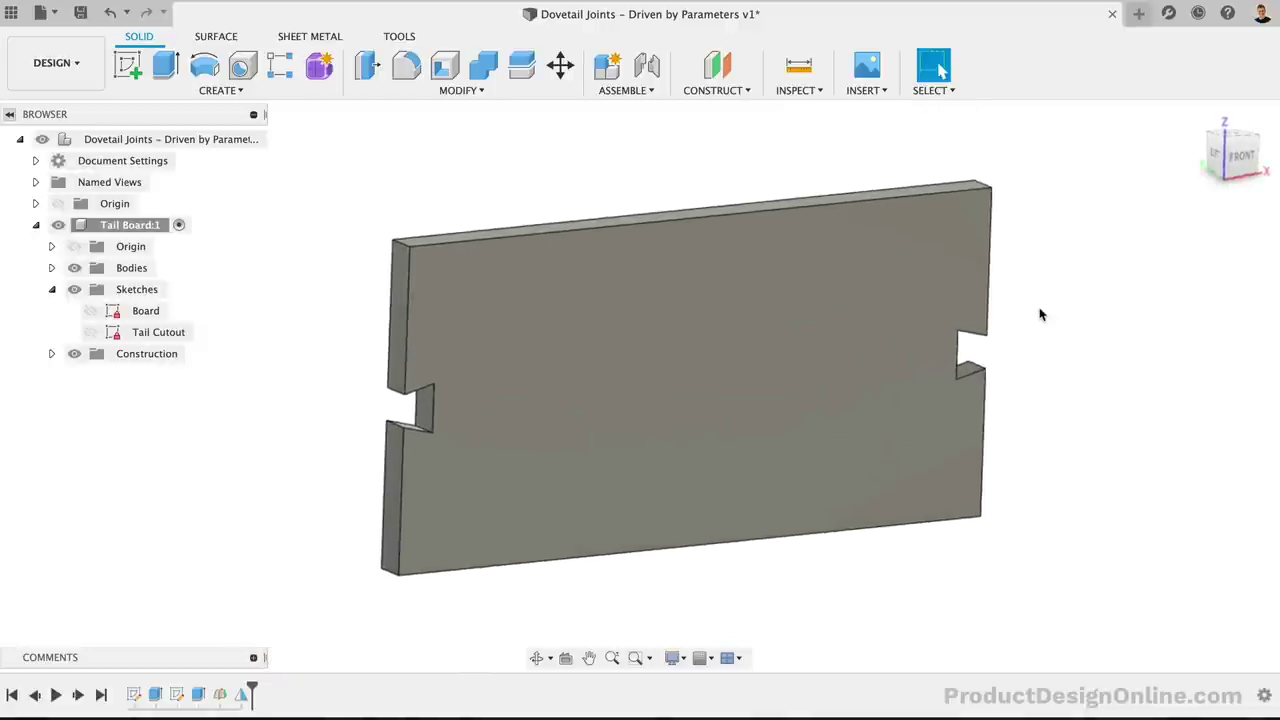
left_click(278, 78)
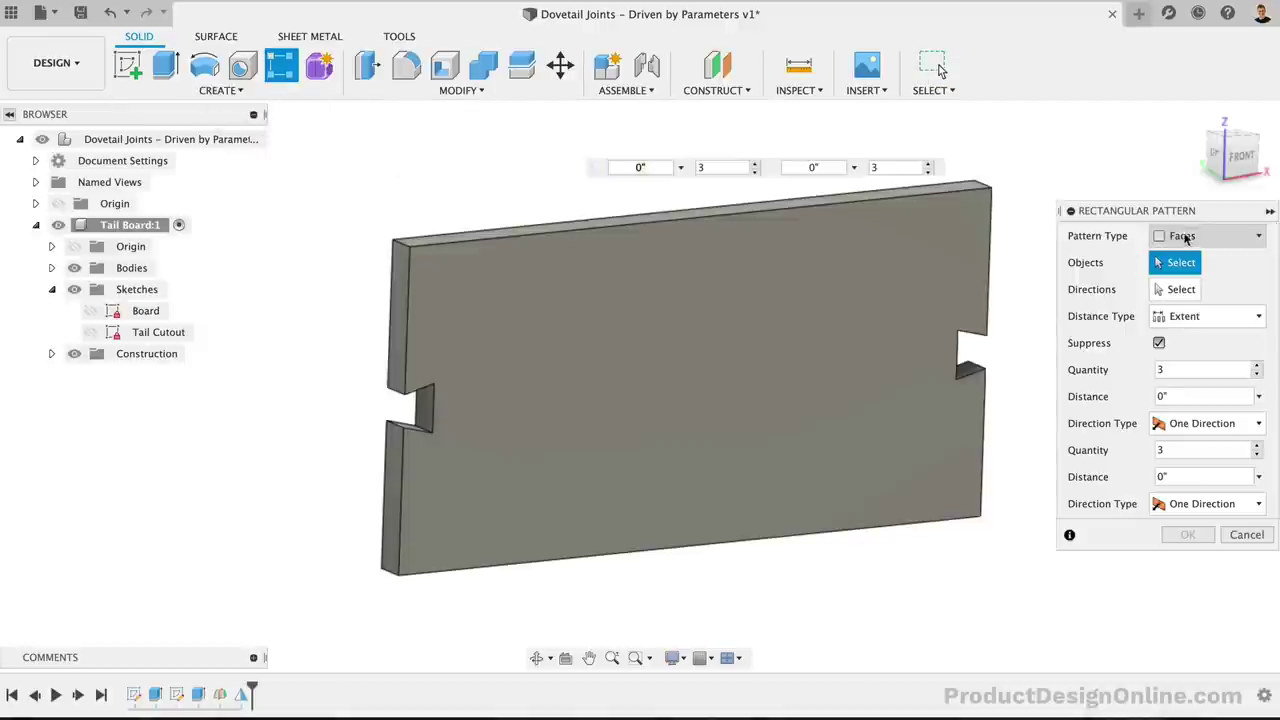
left_click(1186, 237)
left_click(1191, 297)
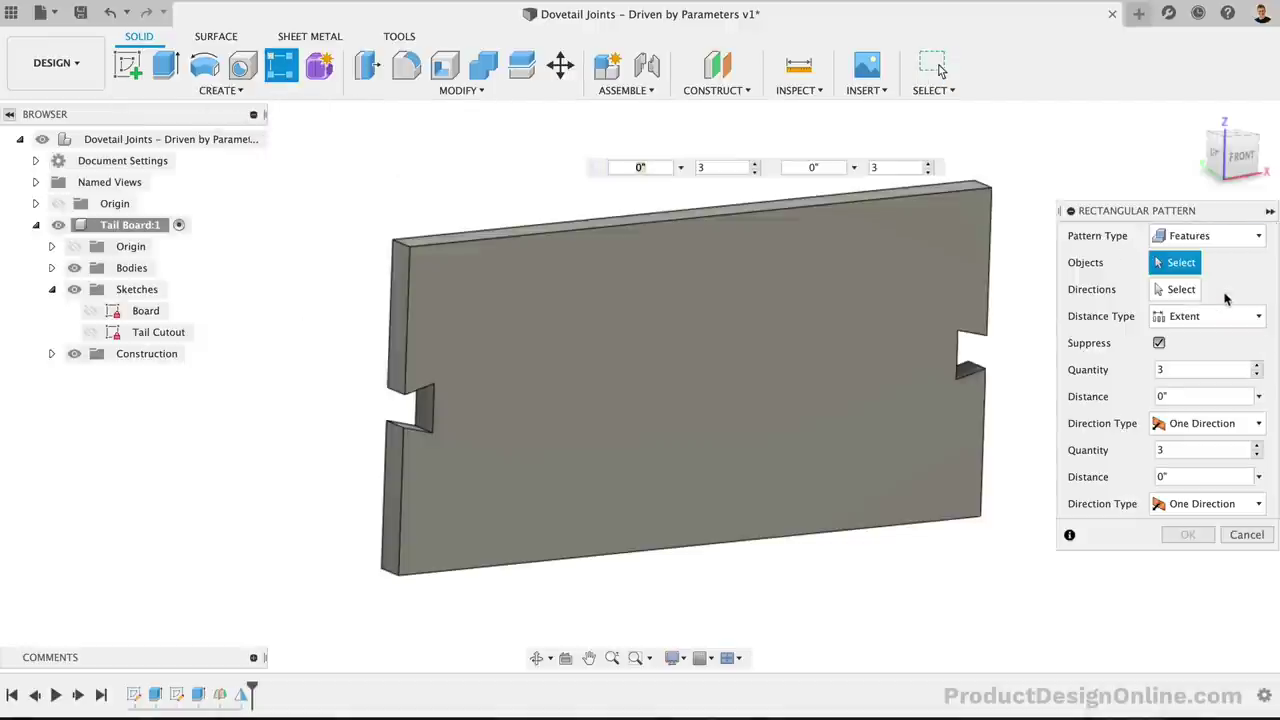
left_click(199, 693)
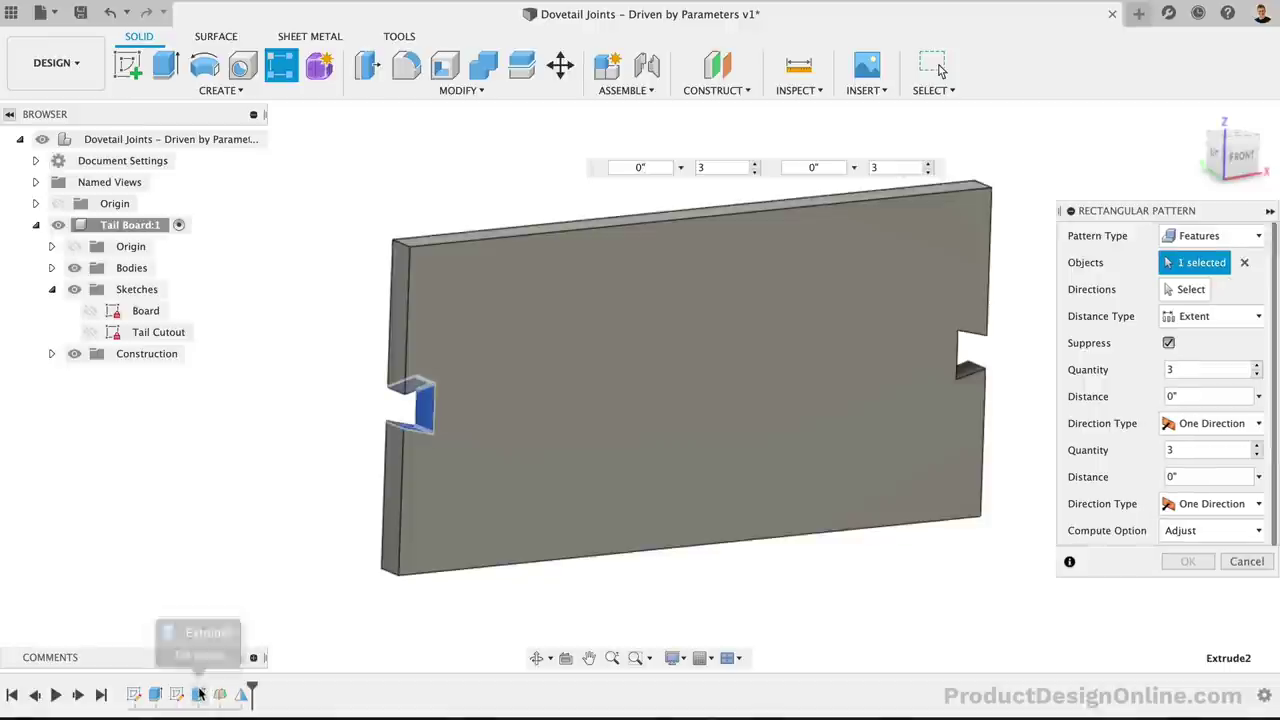
left_click(241, 694)
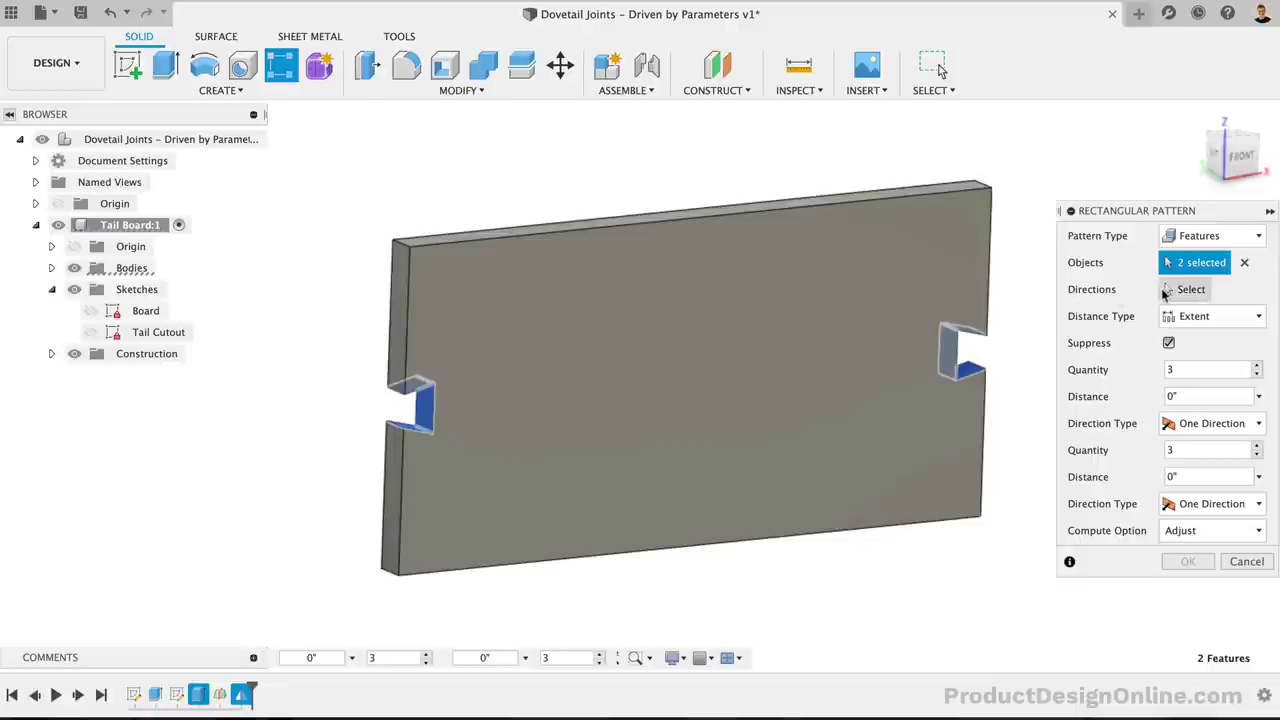
left_click(1176, 289)
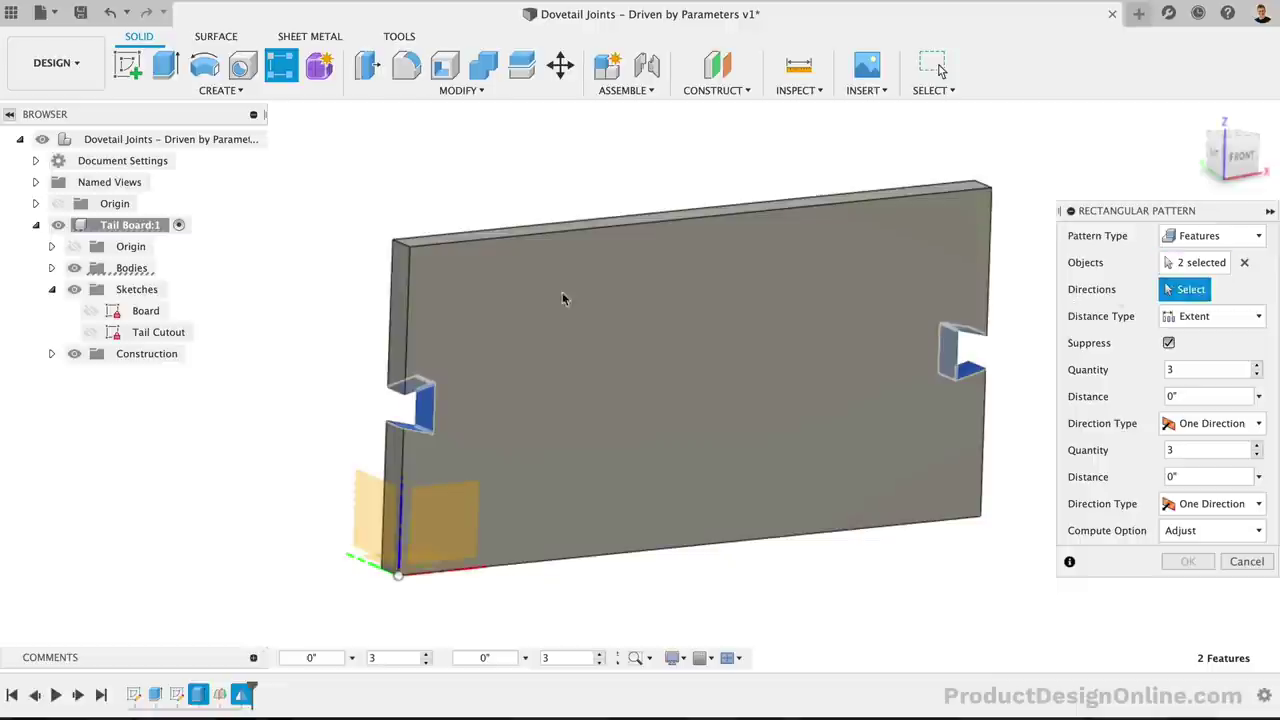
left_click(407, 306)
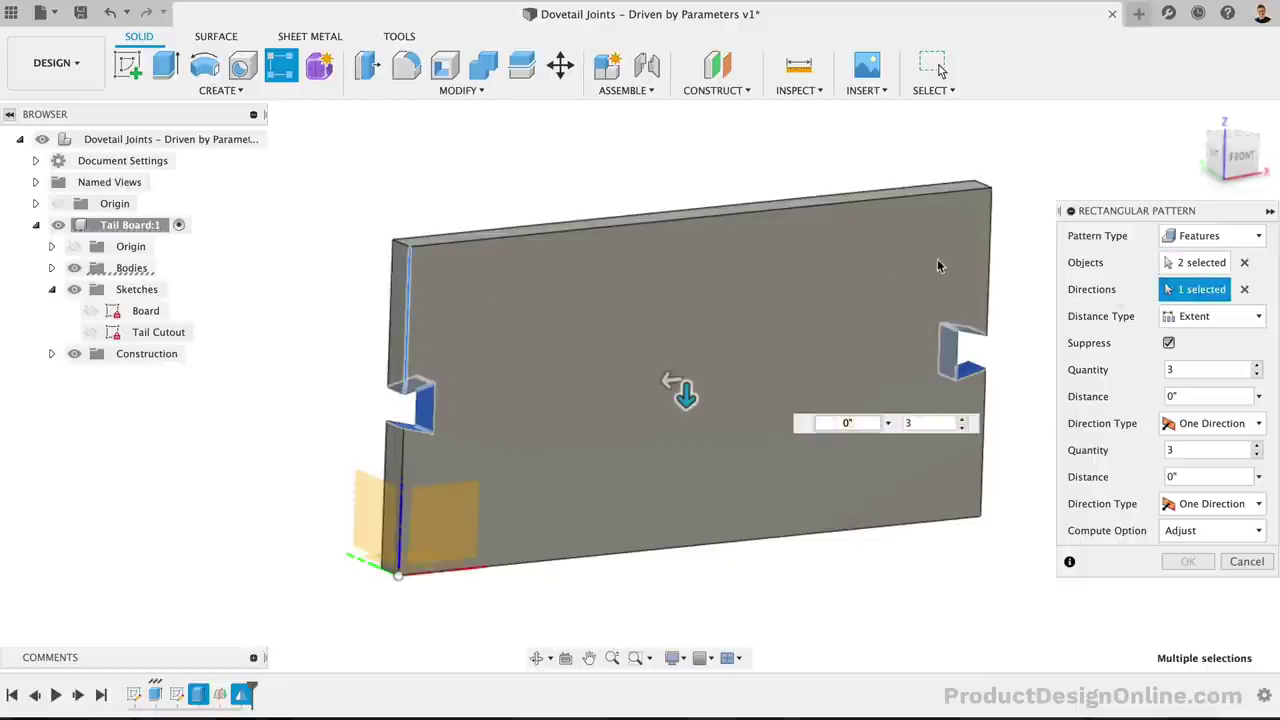
- Make the pattern symmetric with quantity pinNumber and distance boxHeight/2, and apply it
left_click_drag(1107, 213, 1077, 217)
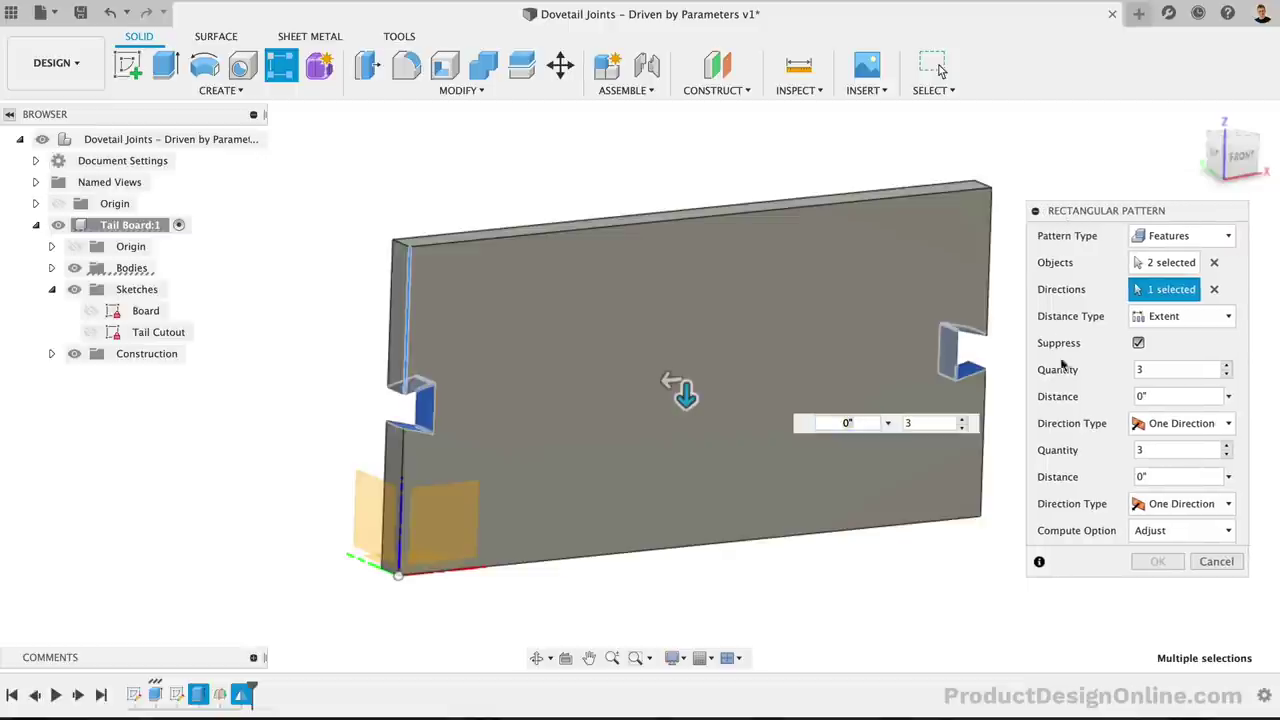
left_click(1178, 423)
left_click(1210, 466)
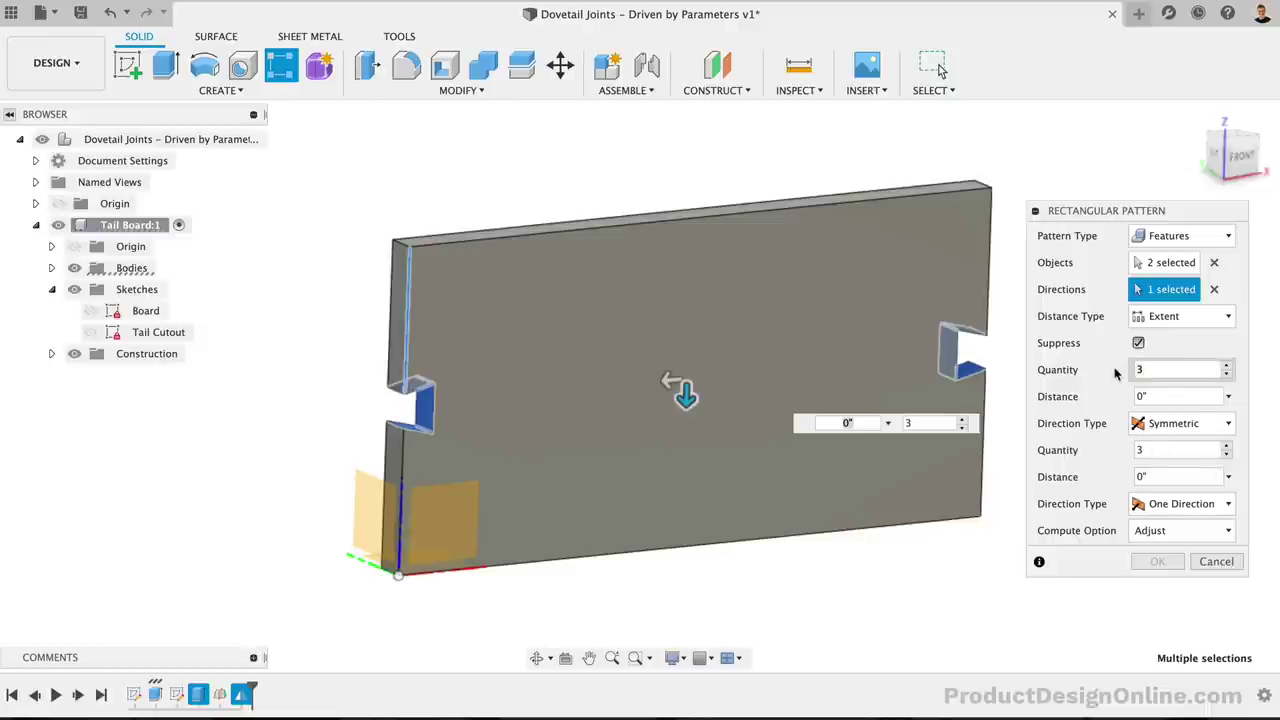
type("pinN")
key("Return")
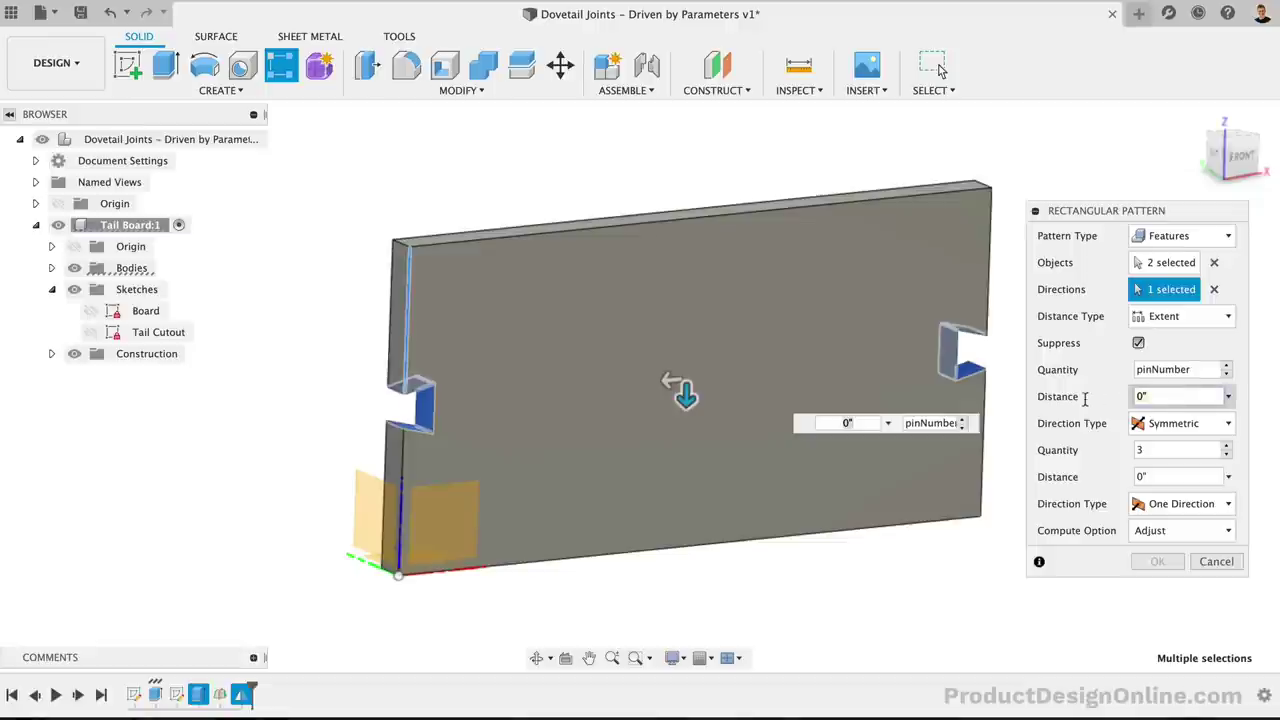
type("box")
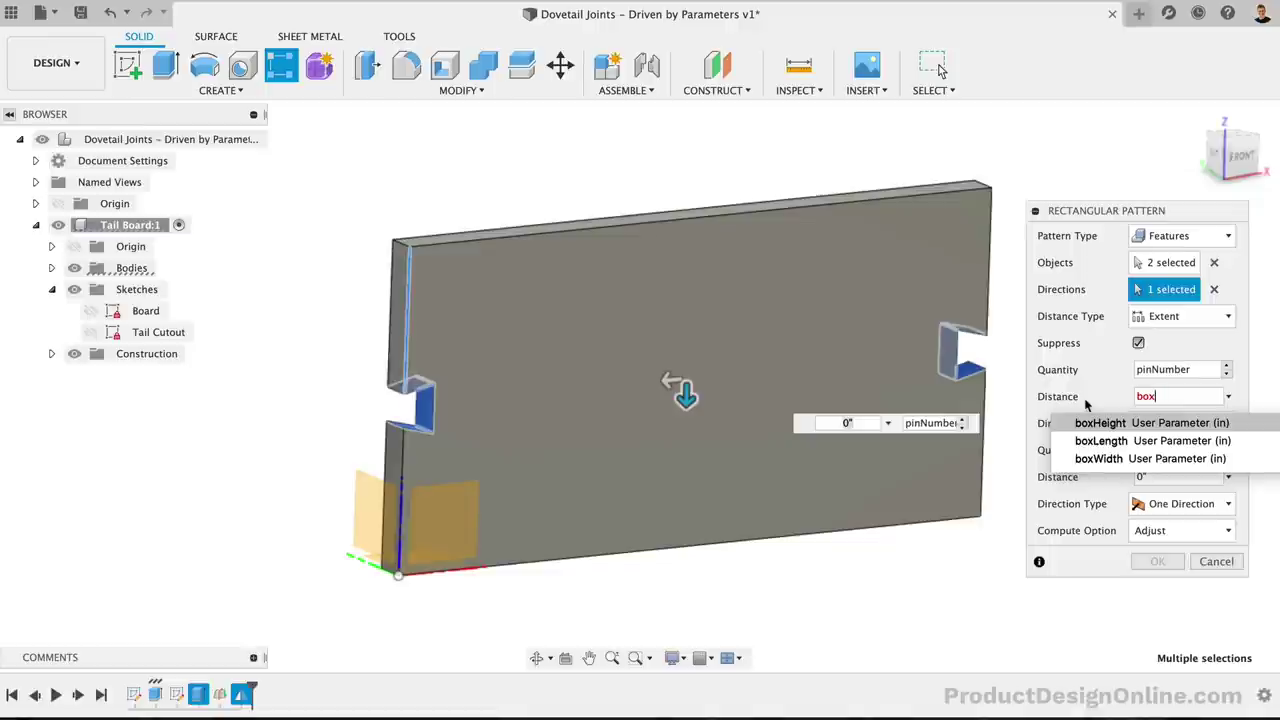
left_click(1094, 423)
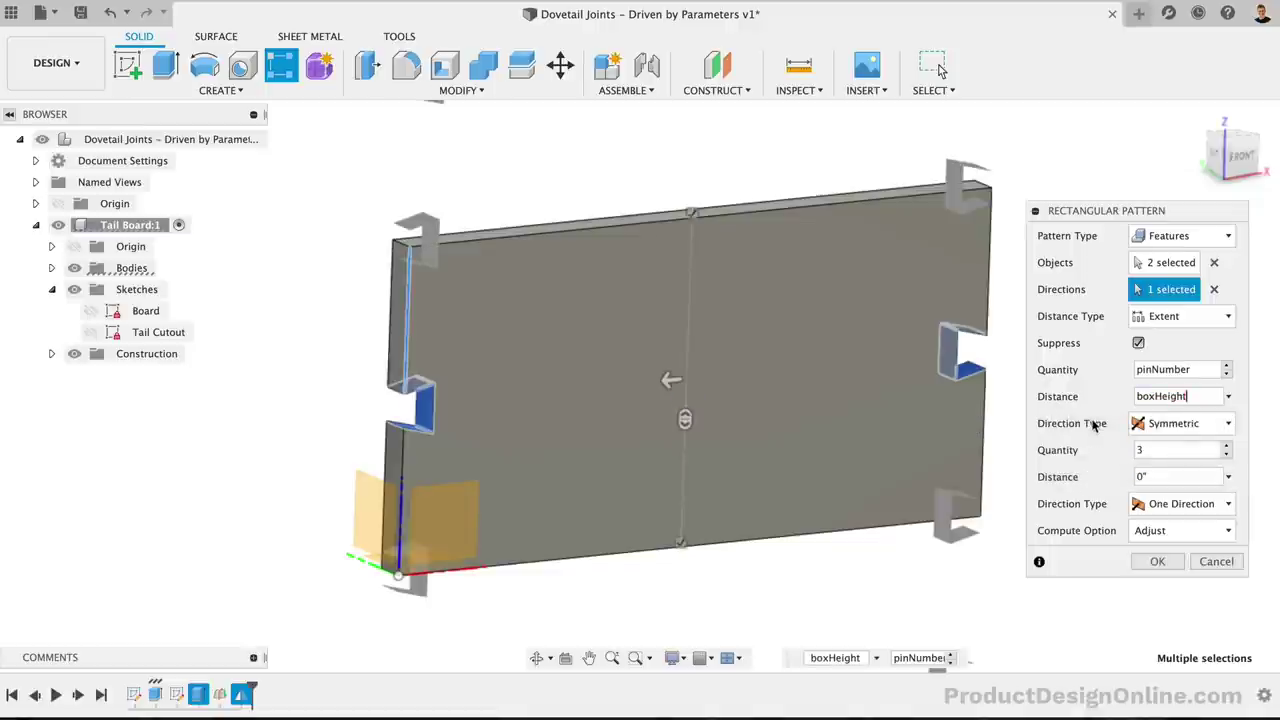
key("Return")
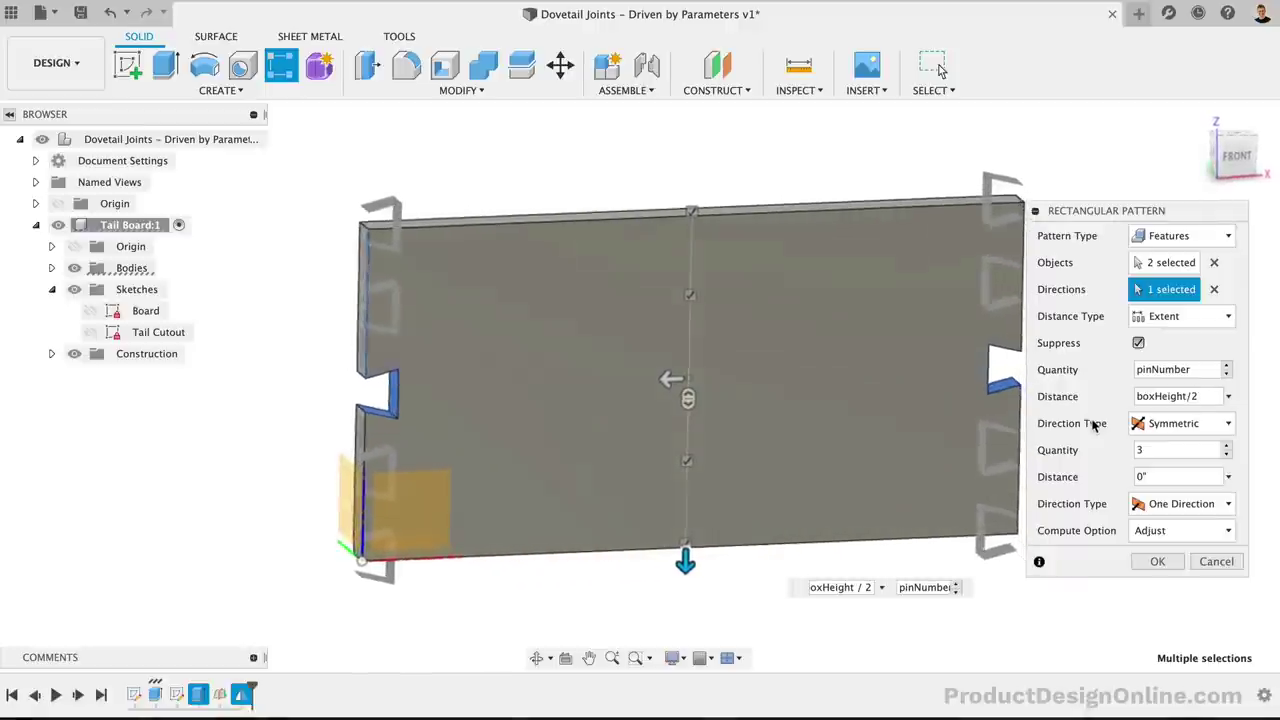
left_click(1152, 562)
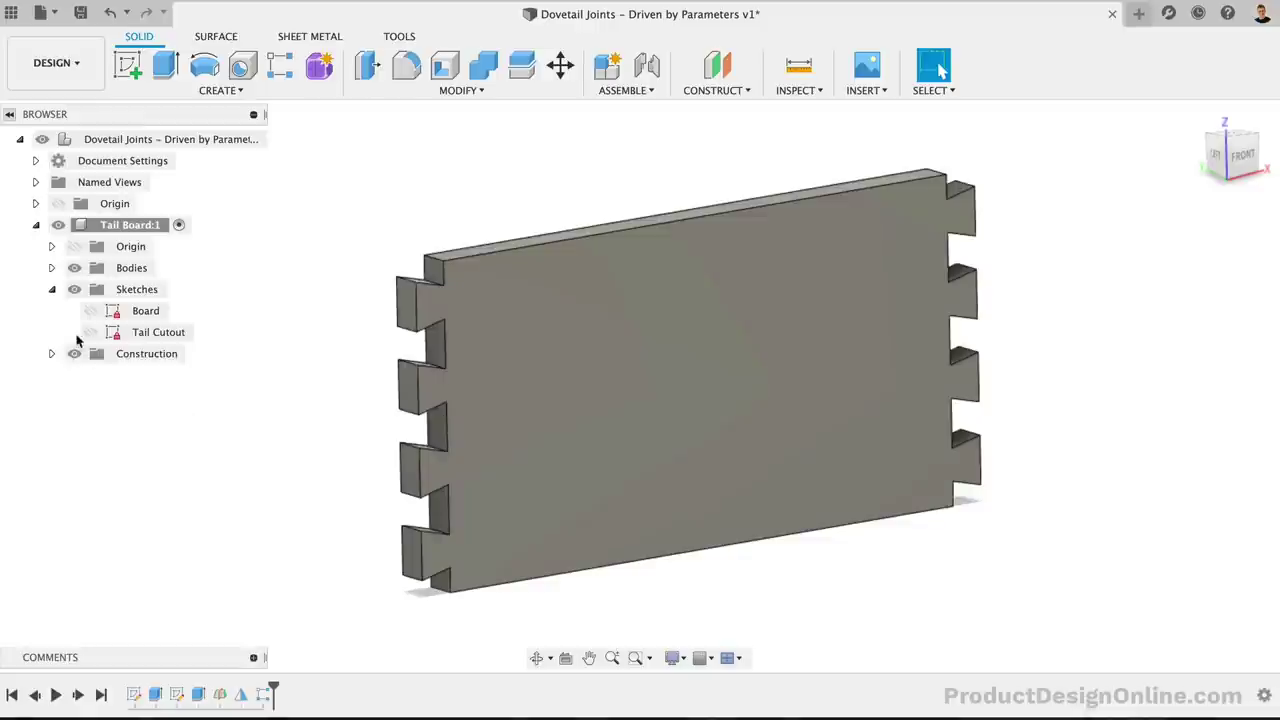
- Add a new component to the design root and name it 'Pin Board'
left_click(36, 226)
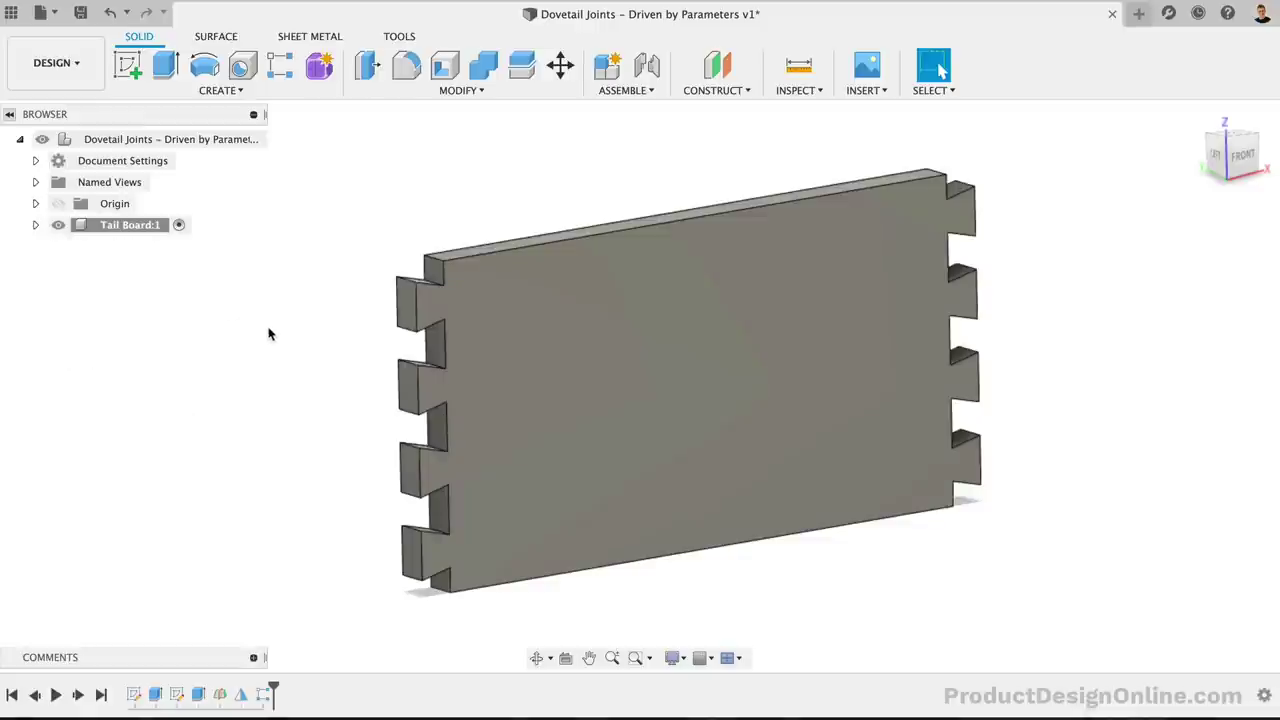
right_click(192, 140)
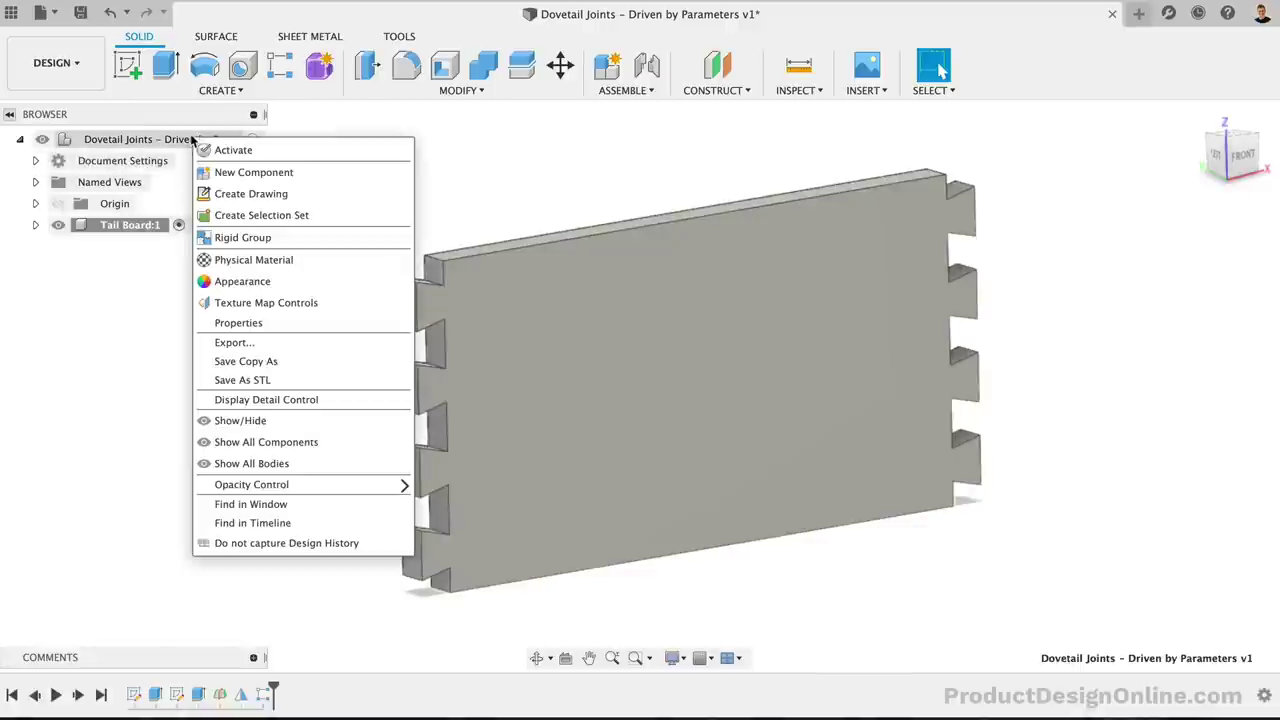
left_click(253, 172)
left_click(136, 246)
left_click(139, 246)
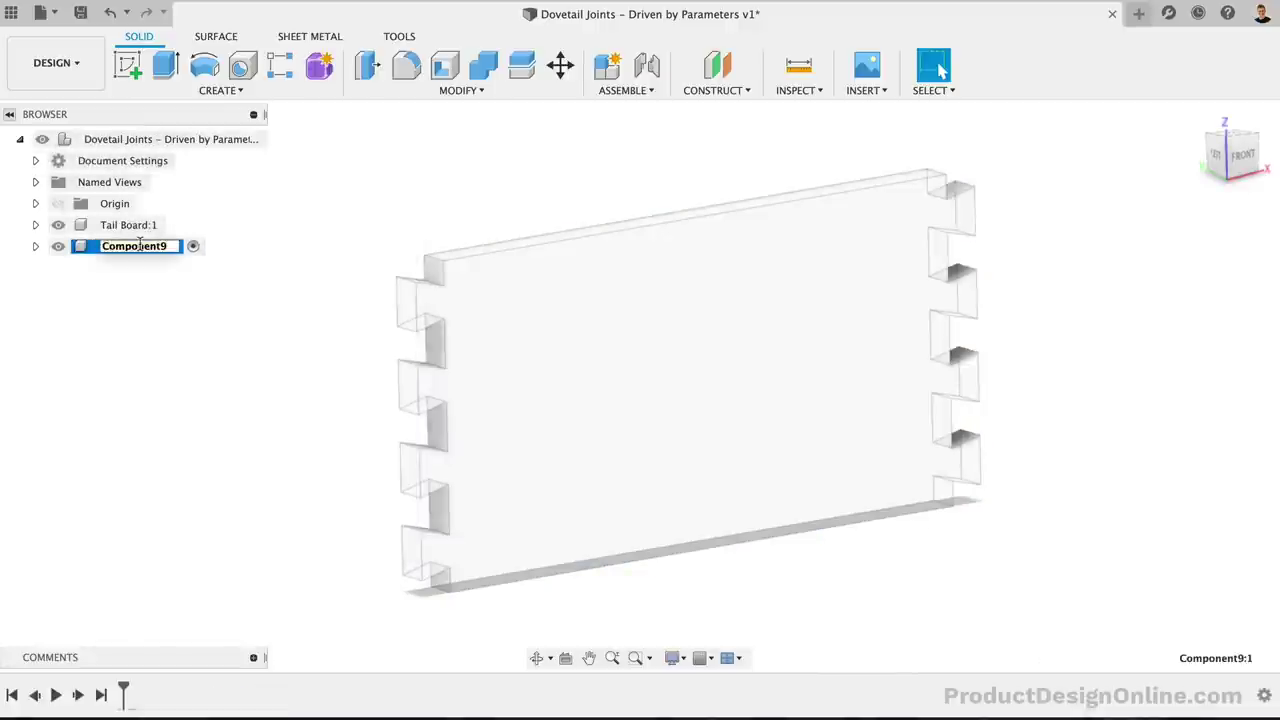
type("Pin Board")
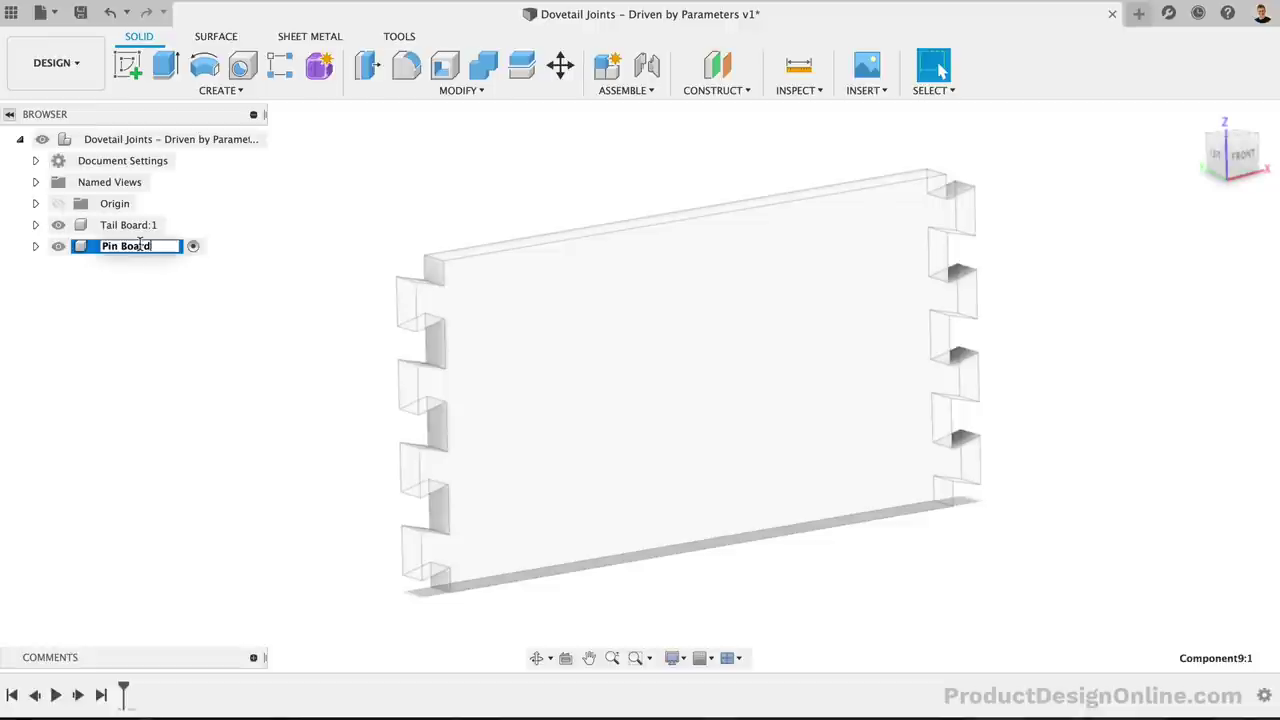
key("Return")
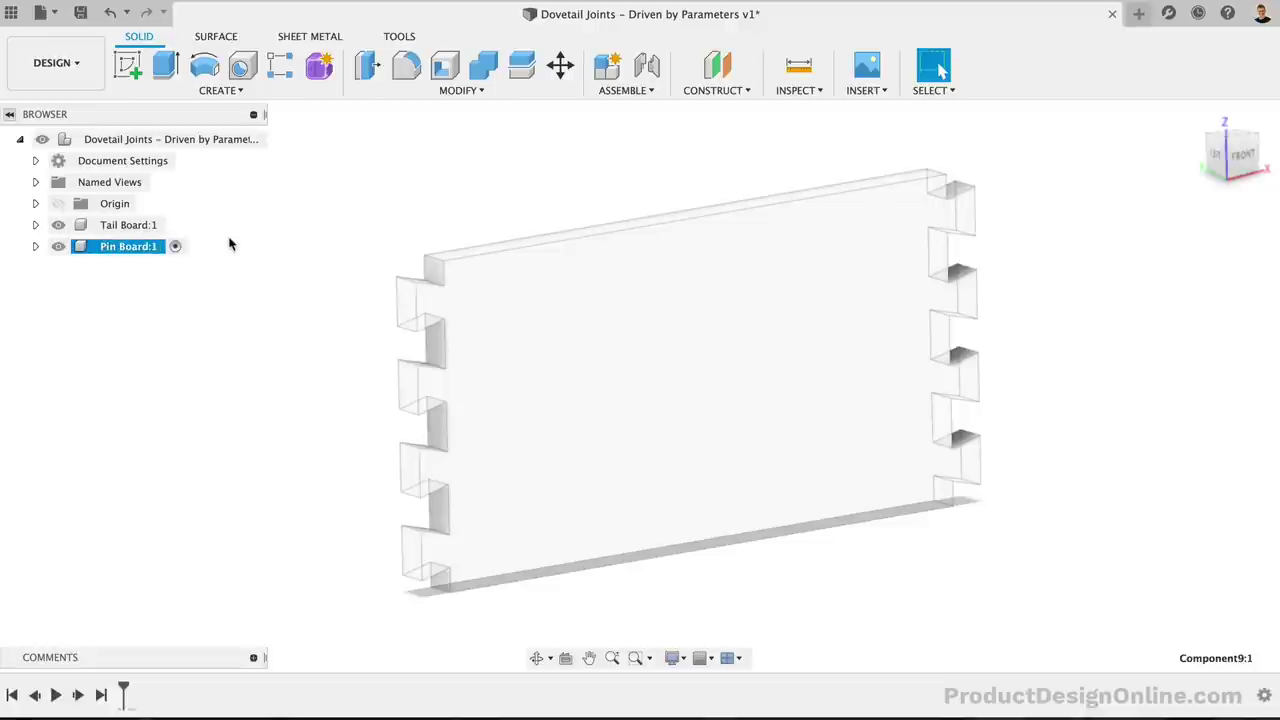
- Launch the rectangle sketch command for the Pin Board via the 'srec' search
type("s")
type("rec")
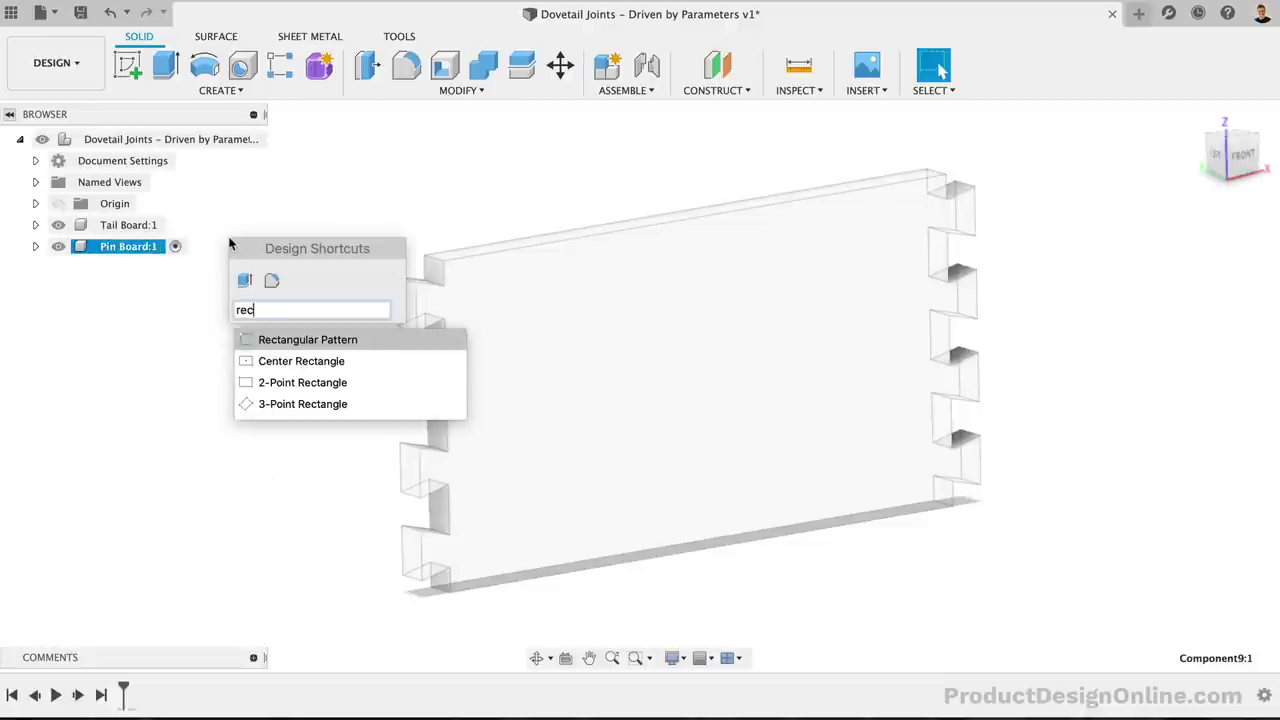
key("Down")
key("Return")
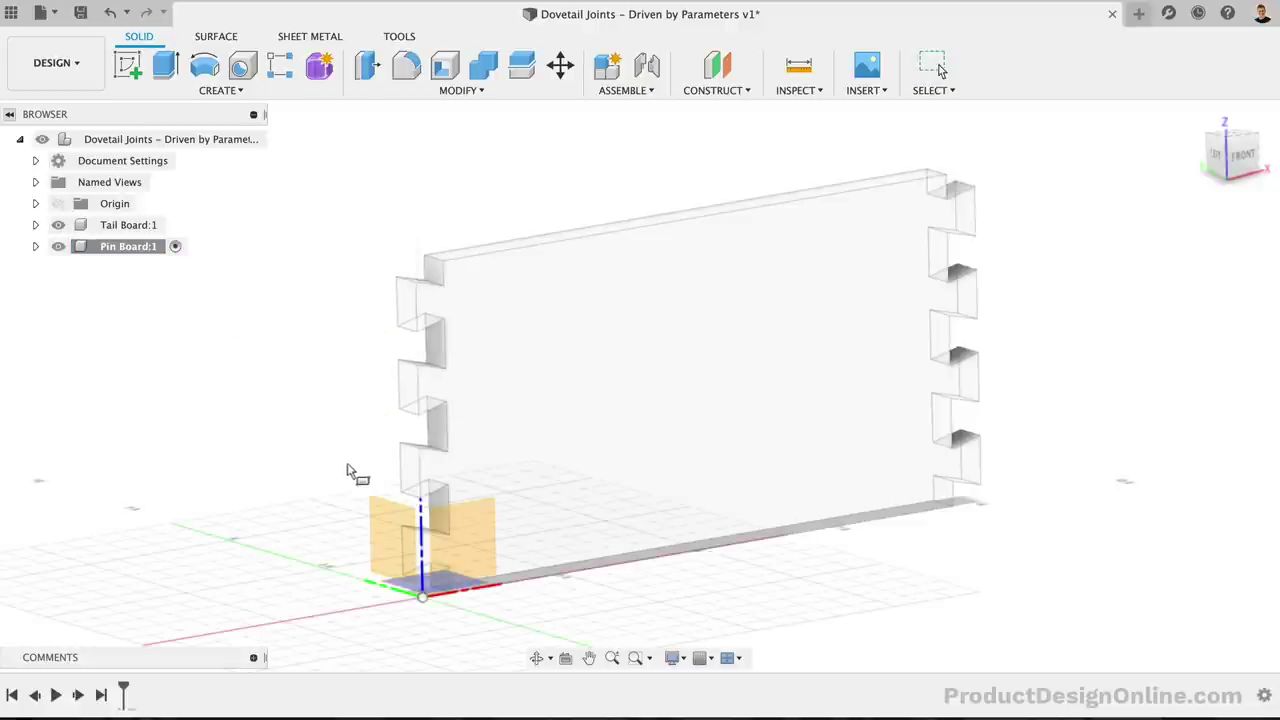
- On the front plane, sketch a boxHeight by boardThickness rectangle anchored at the origin
left_click(451, 528)
left_click(465, 529)
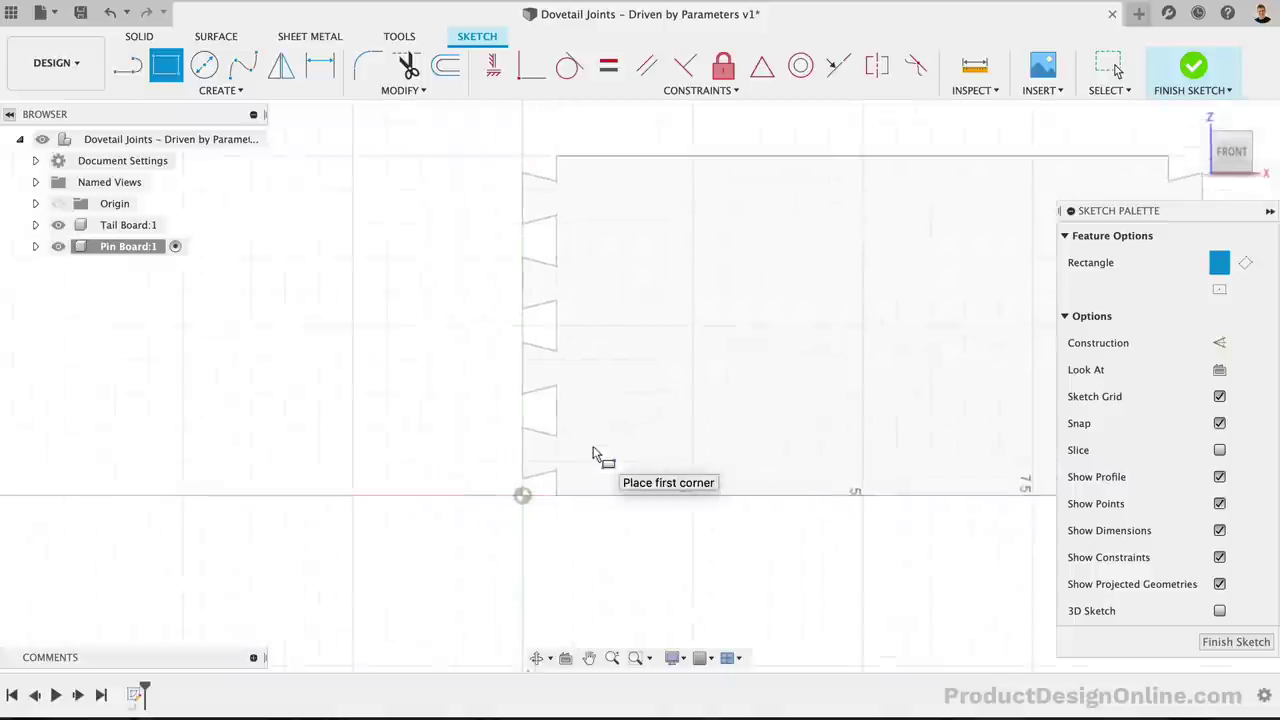
left_click(485, 518)
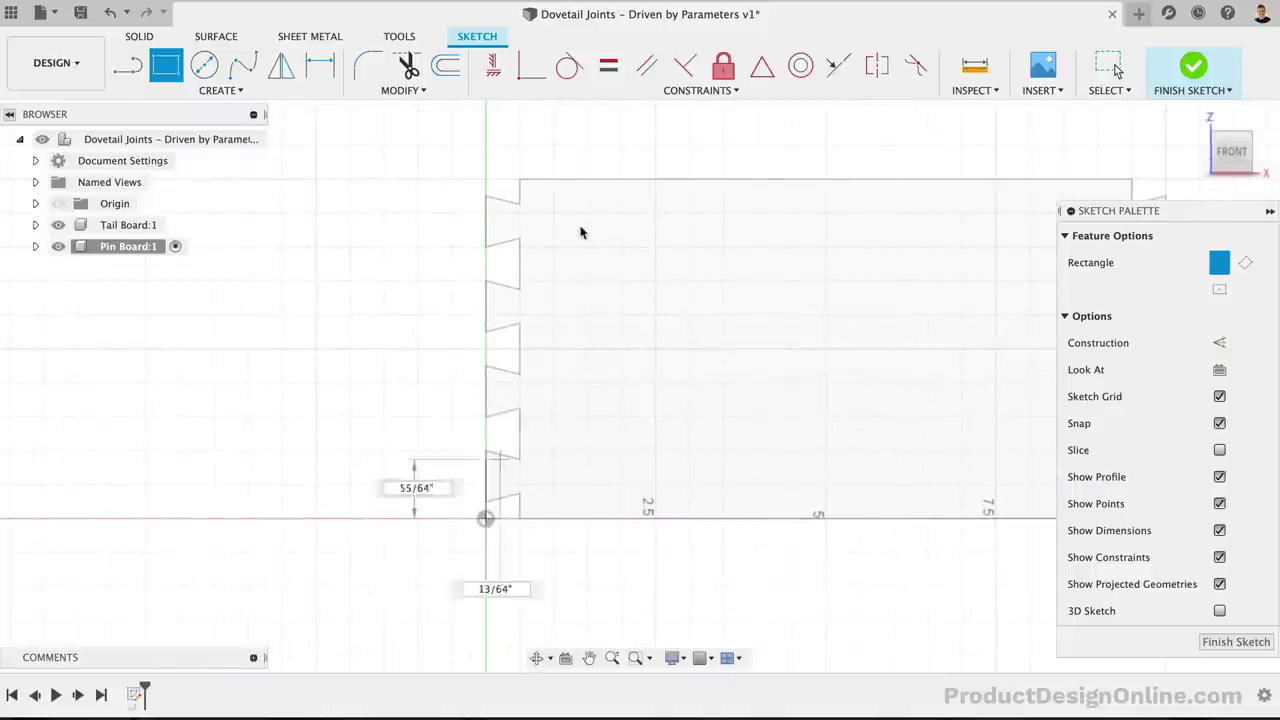
type("bo")
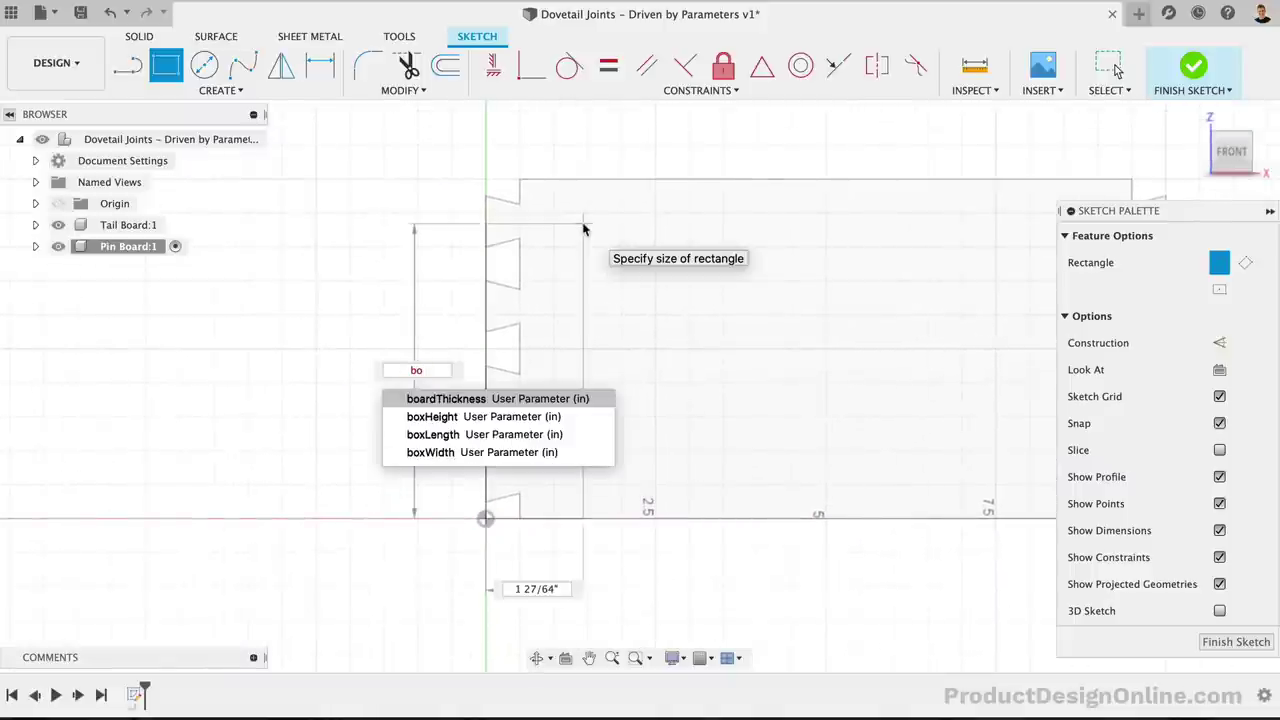
key("Down")
key("Return")
key("Tab")
type("box")
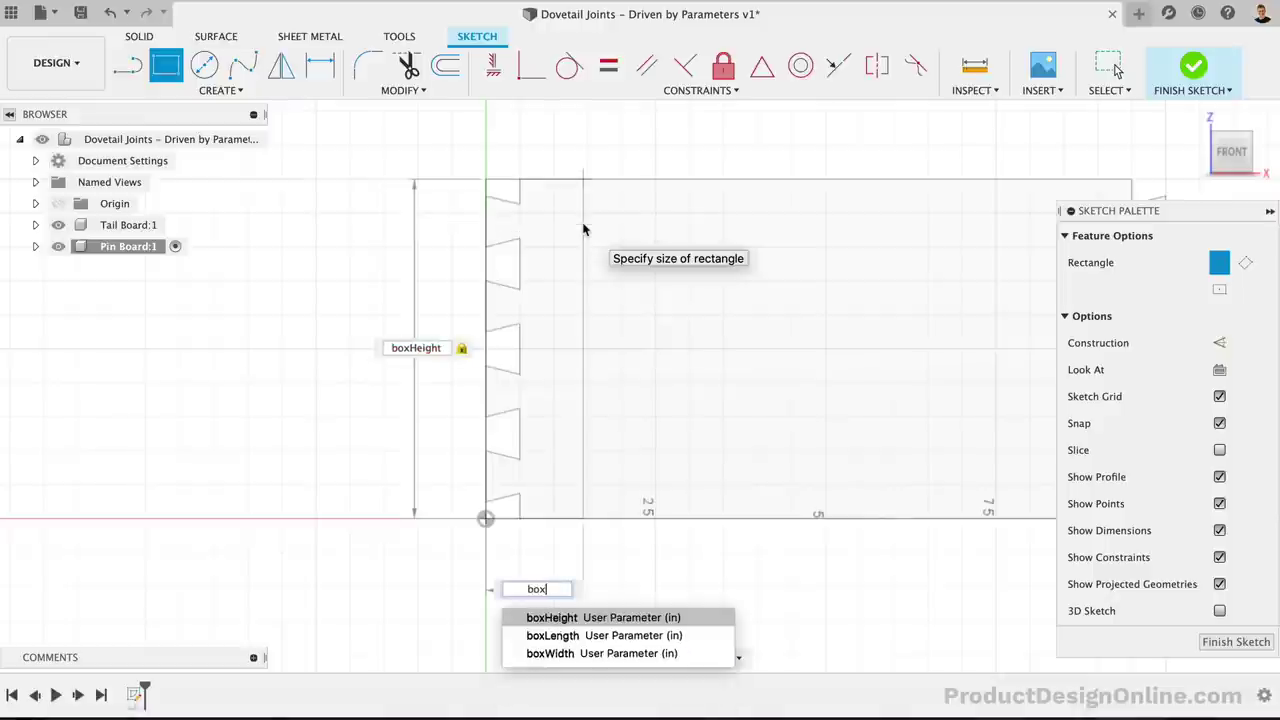
key("BackSpace")
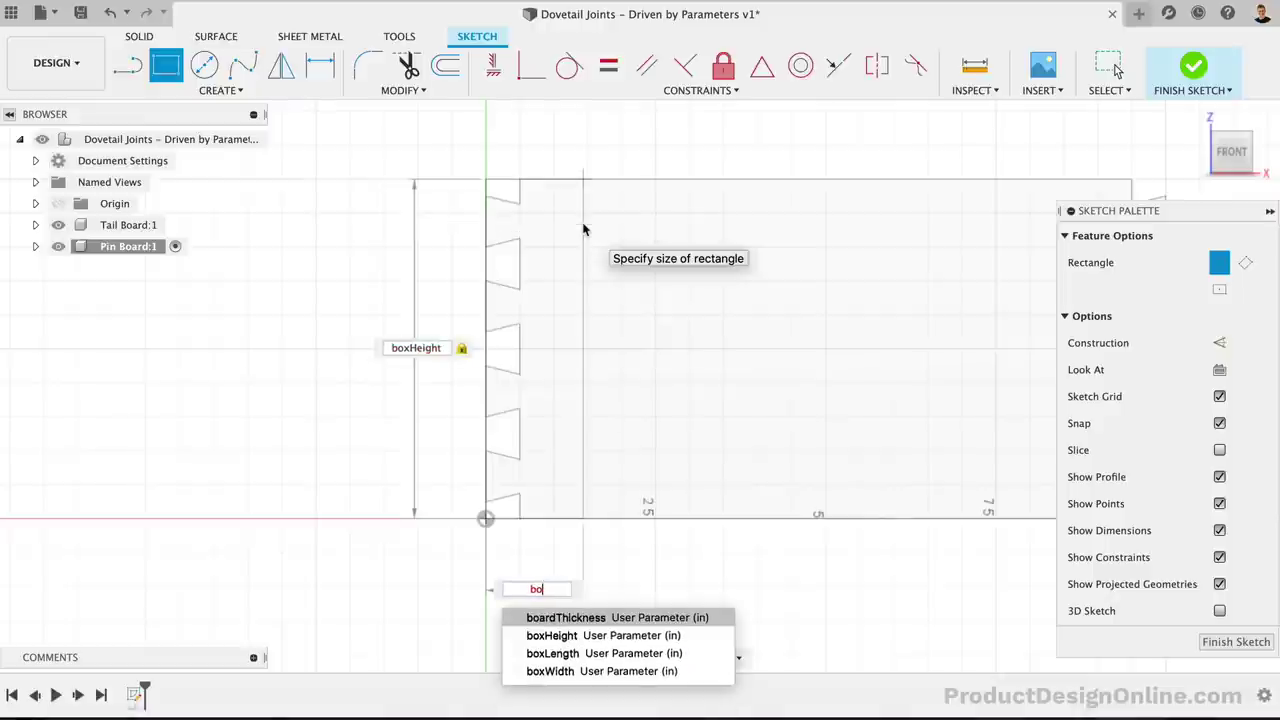
key("Return")
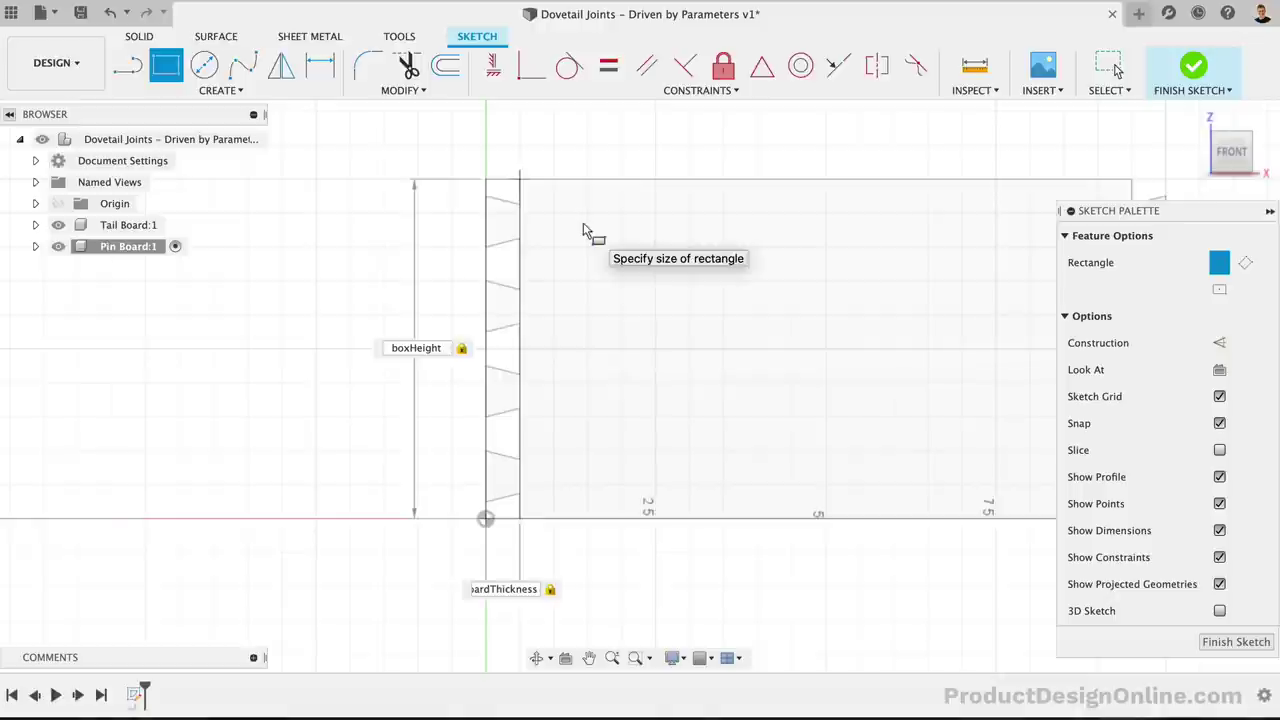
key("Return")
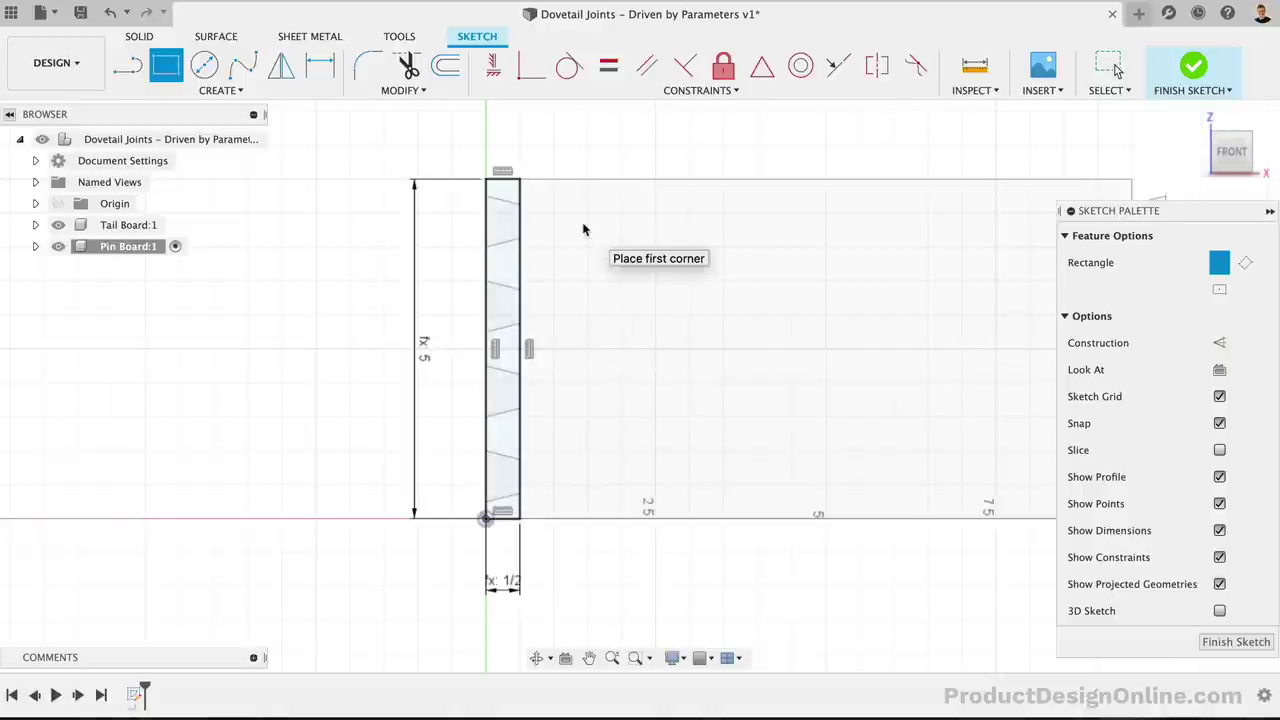
middle_click_drag(584, 230, 500, 243, "shift")
key("e")
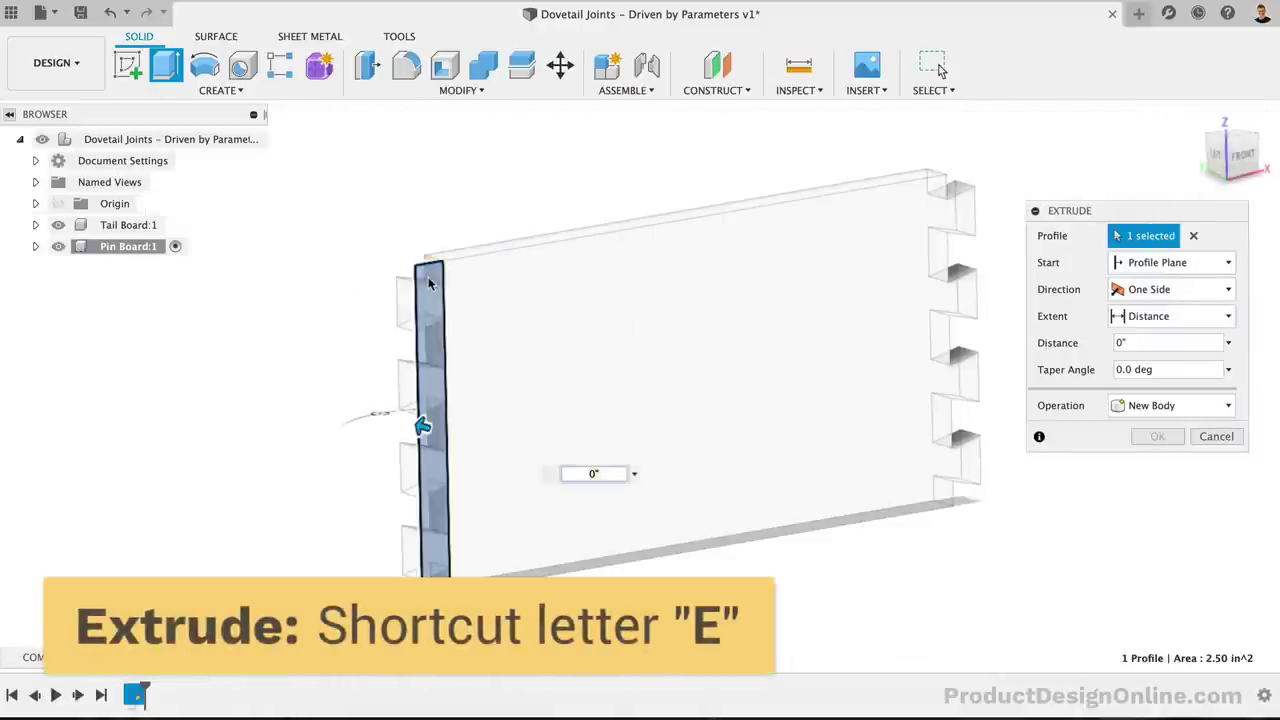
- Extrude the Pin Board profile by boxLength and reorient the view to inspect it
type("bo")
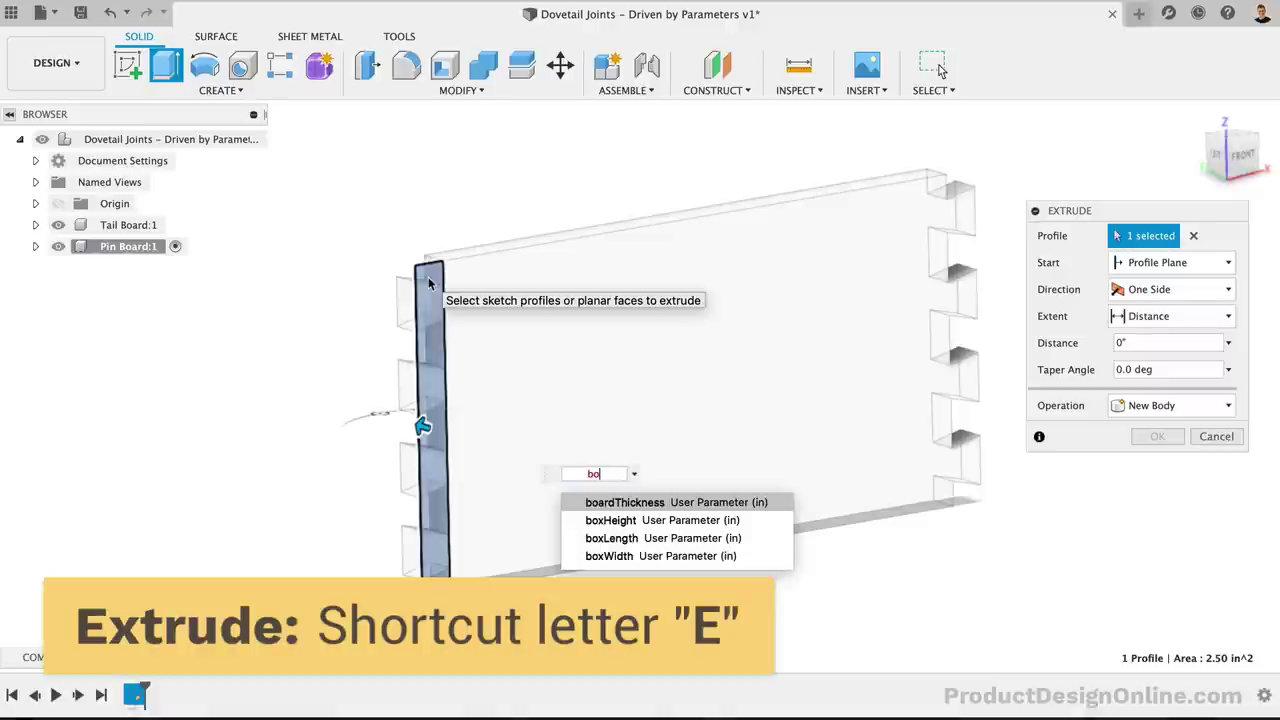
key("Down")
key("Down")
key("Return")
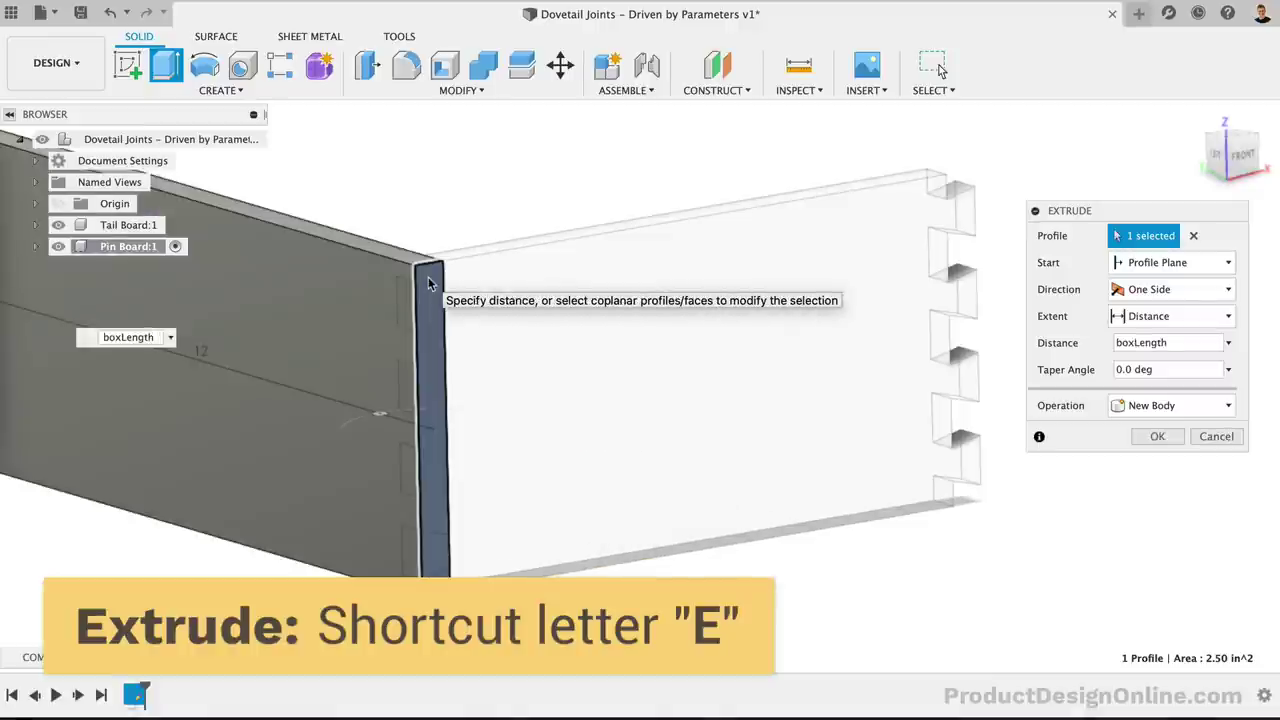
key("Return")
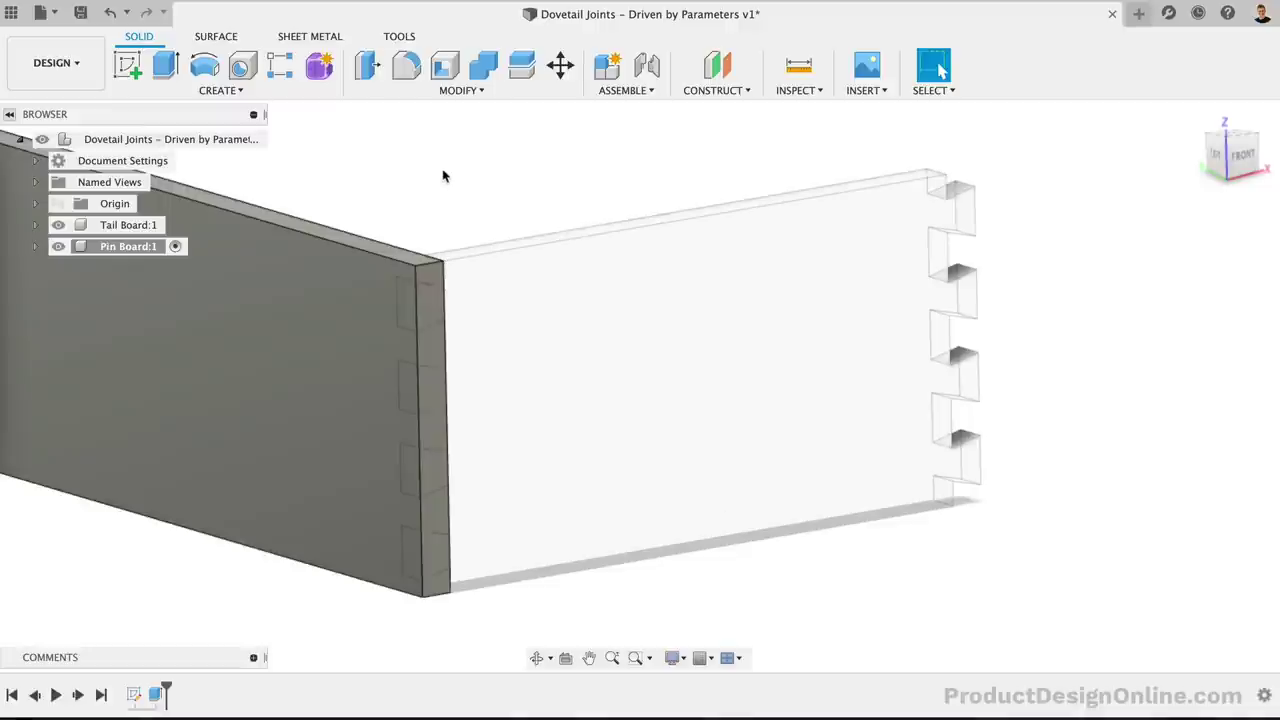
left_click(1195, 117)
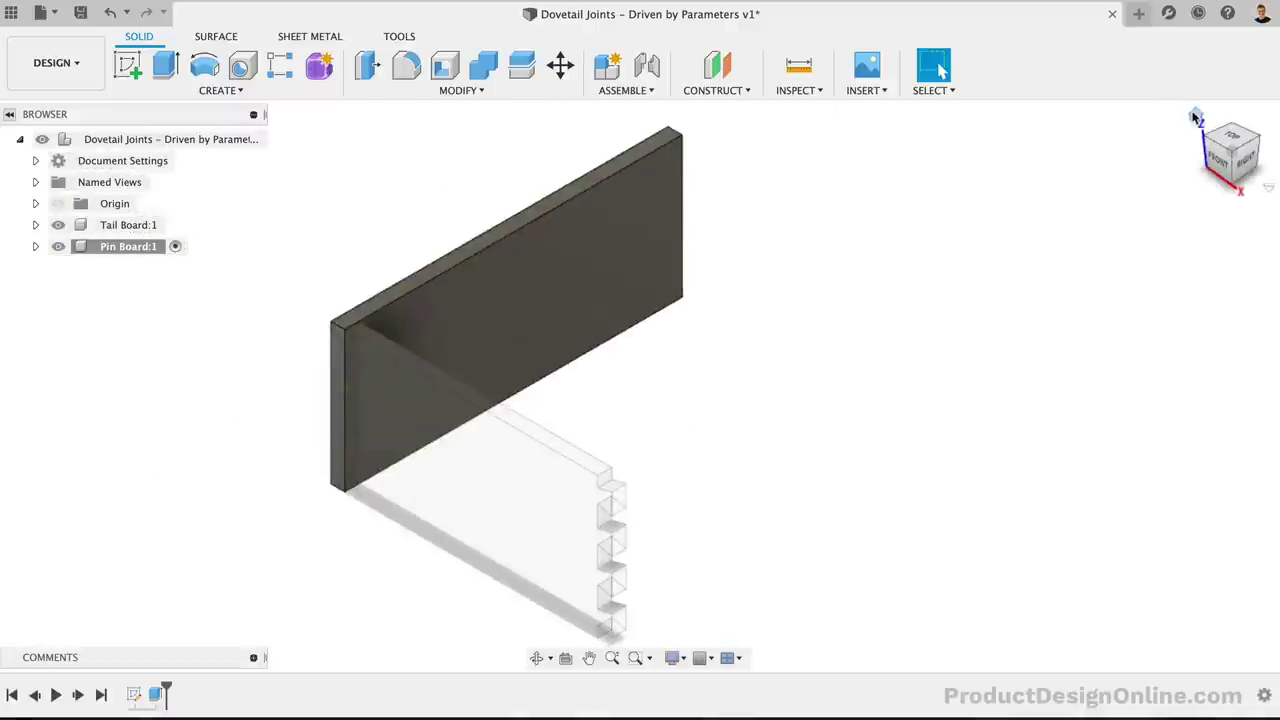
left_click(1203, 138)
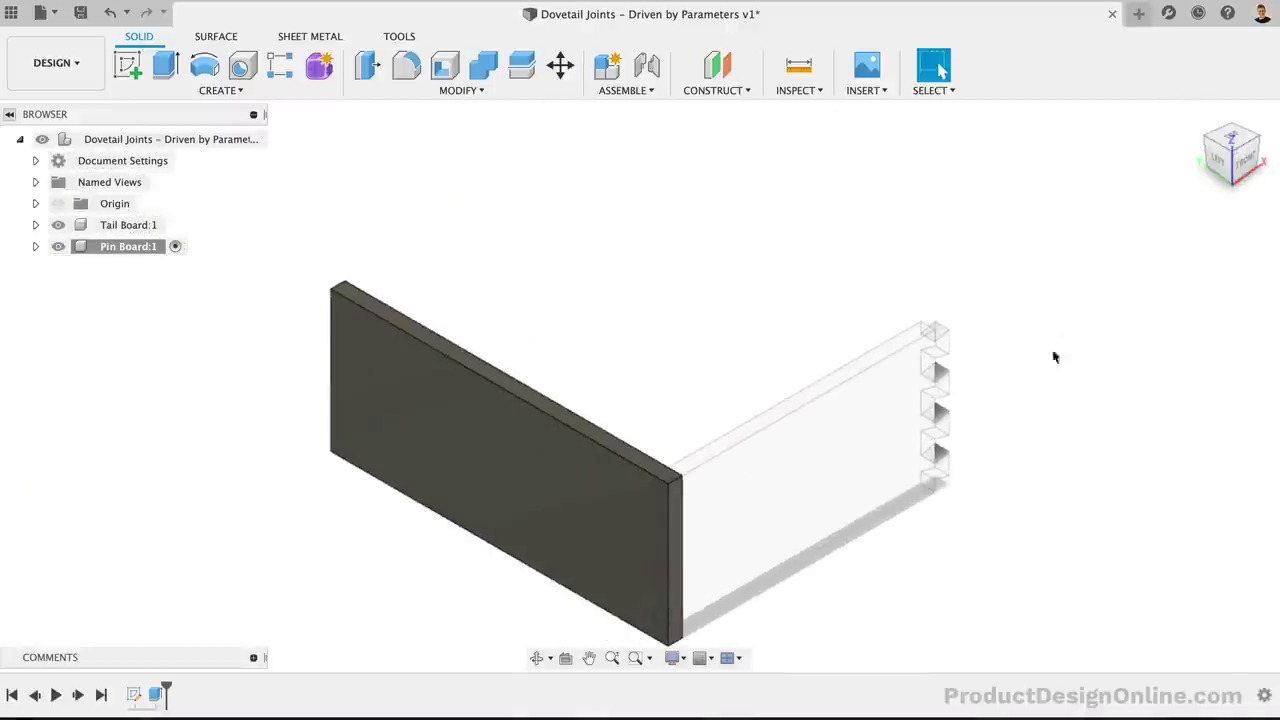
middle_click_drag(1051, 354, 389, 507, "shift")
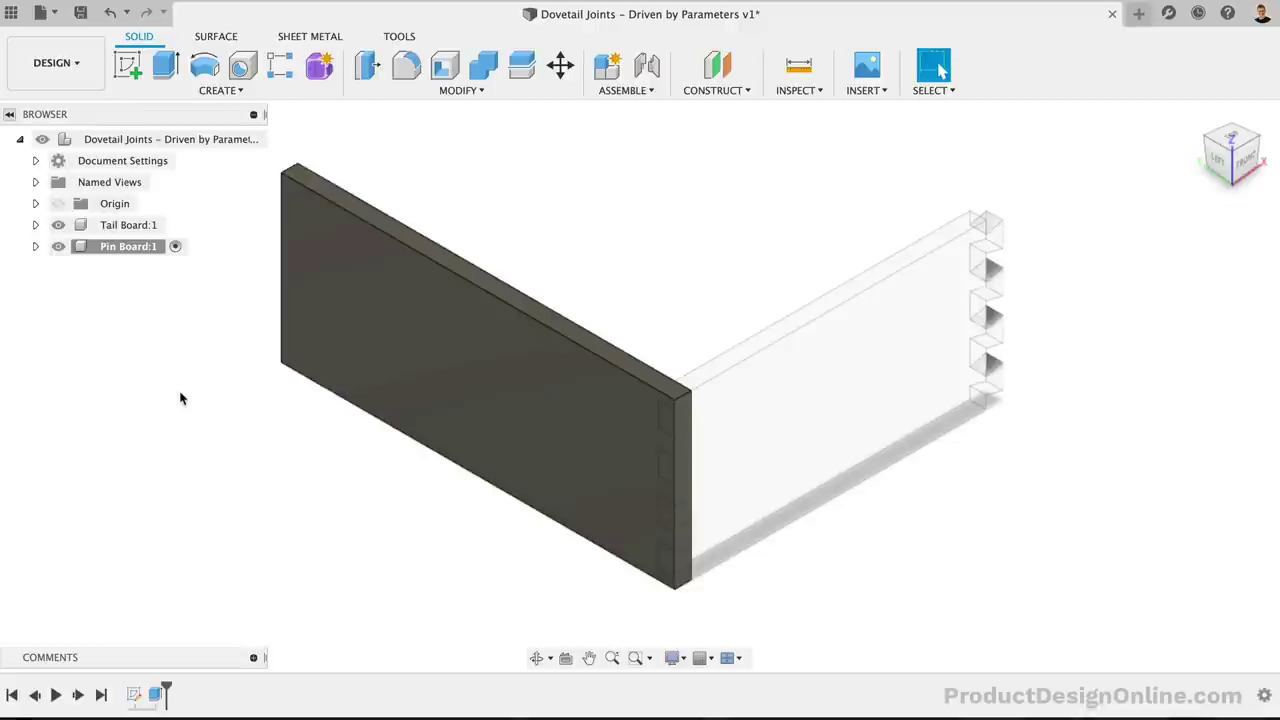
- Ground Pin Board:1 so it stays fixed in place
left_click(123, 247)
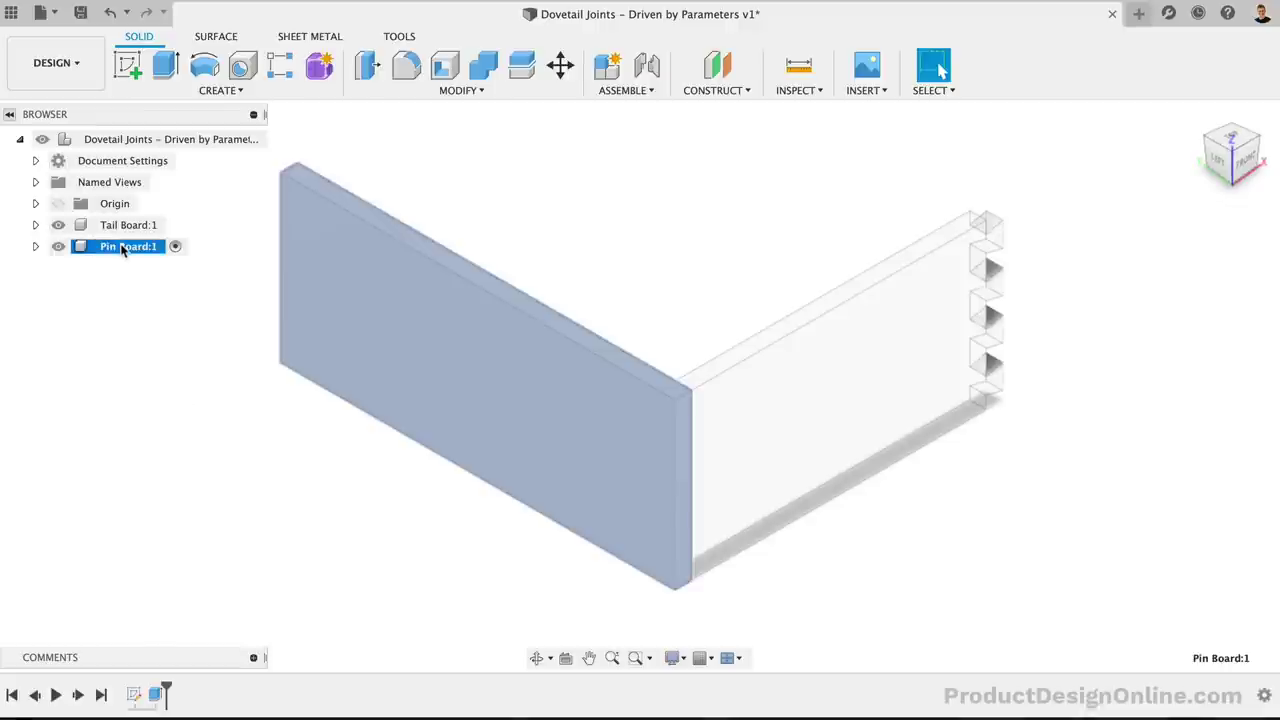
right_click(123, 249)
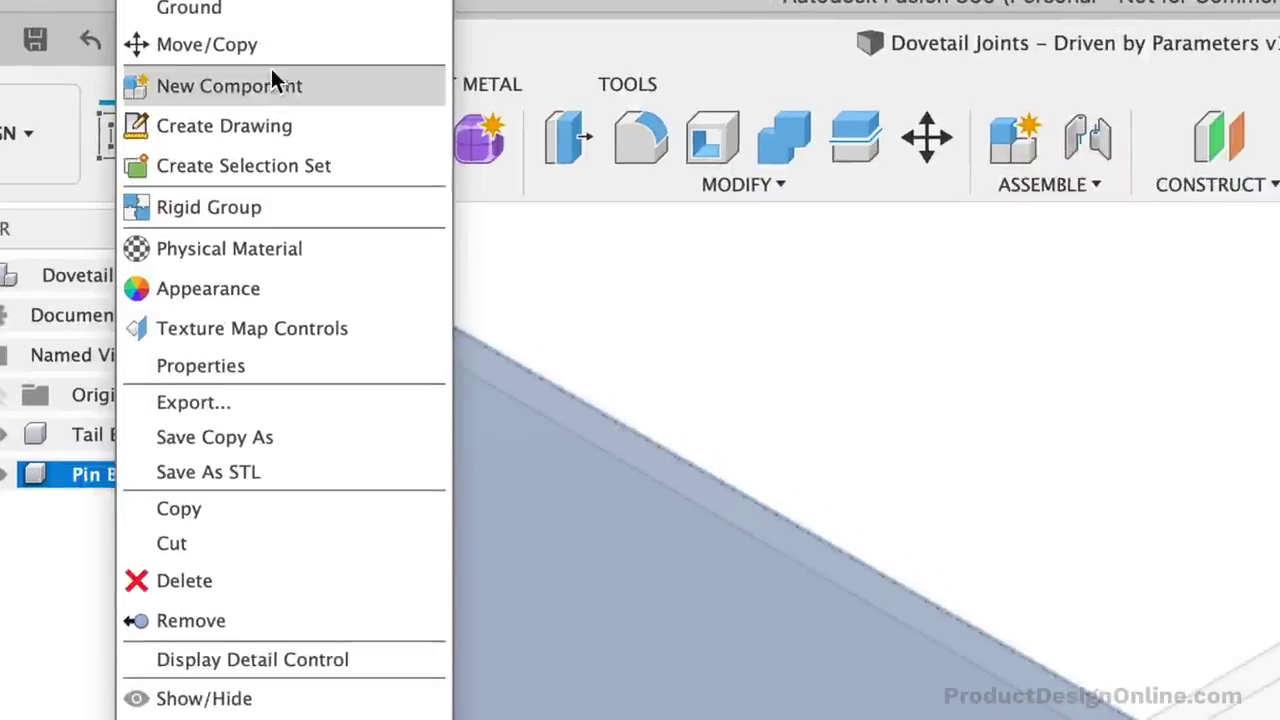
left_click(272, 14)
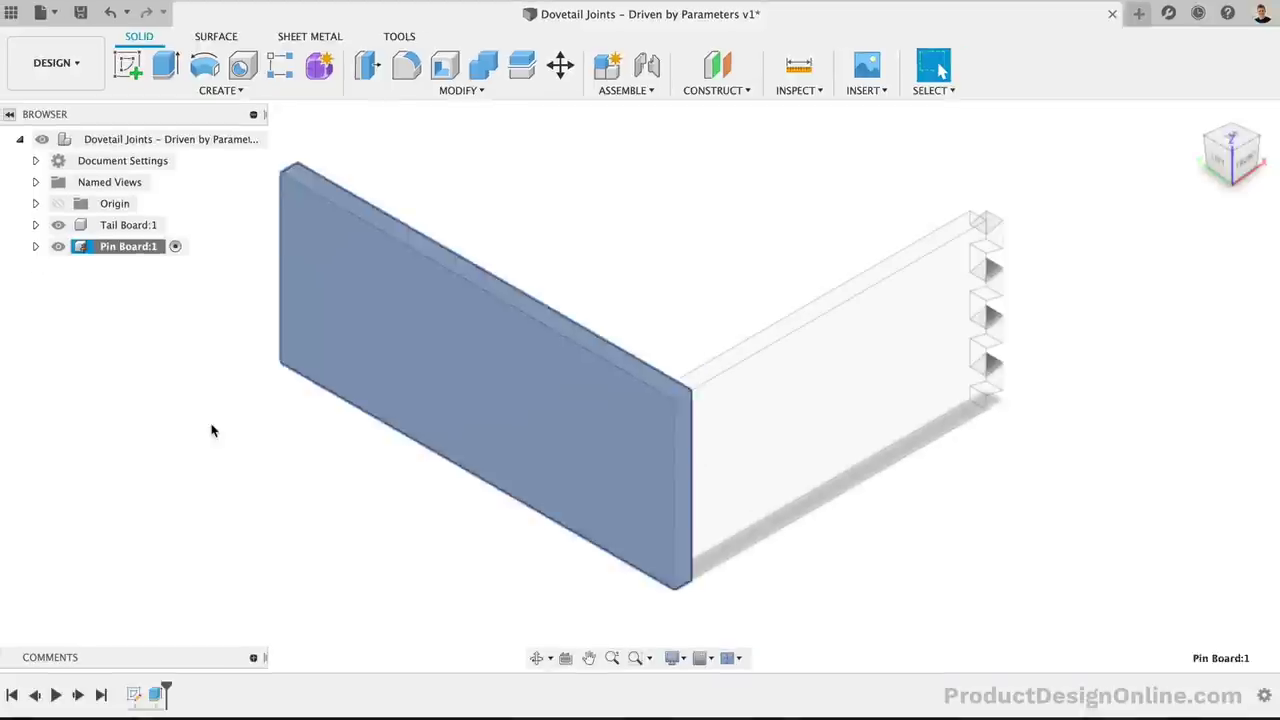
left_click(211, 430)
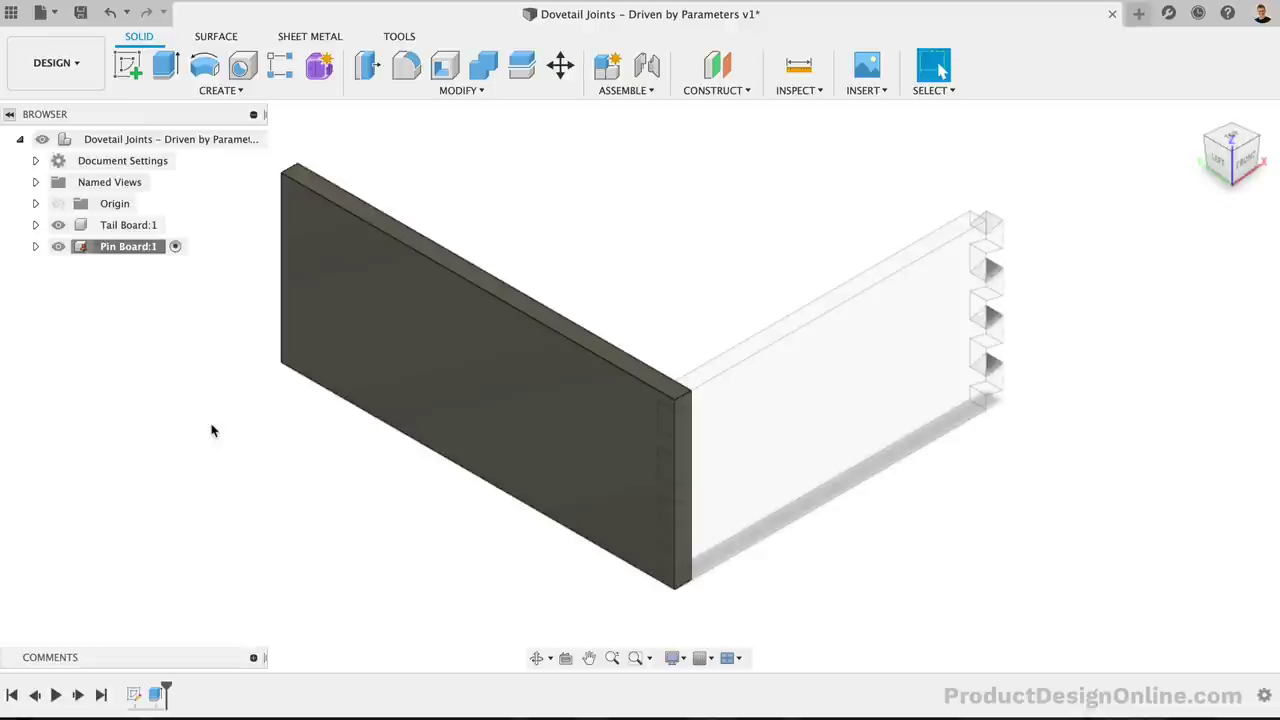
- Lock the tail board and pin board together with a rigid as-built joint
left_click(630, 90)
left_click(647, 149)
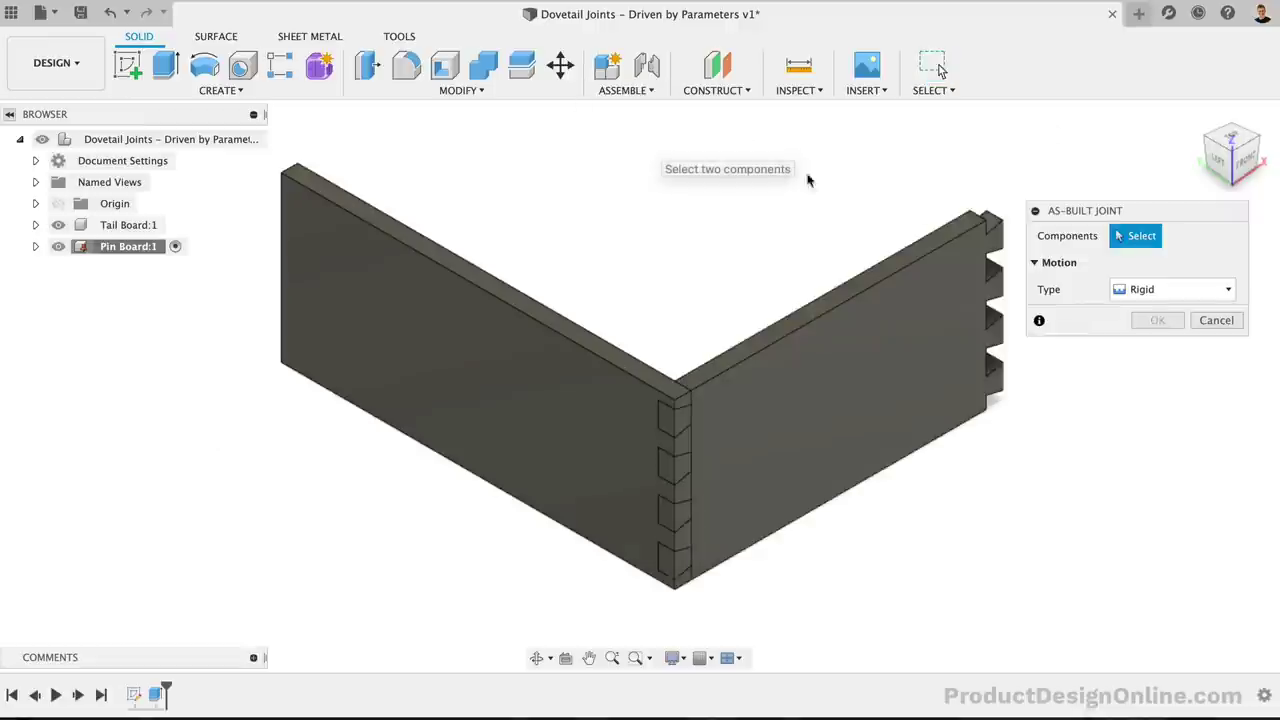
left_click(840, 350)
left_click(880, 385)
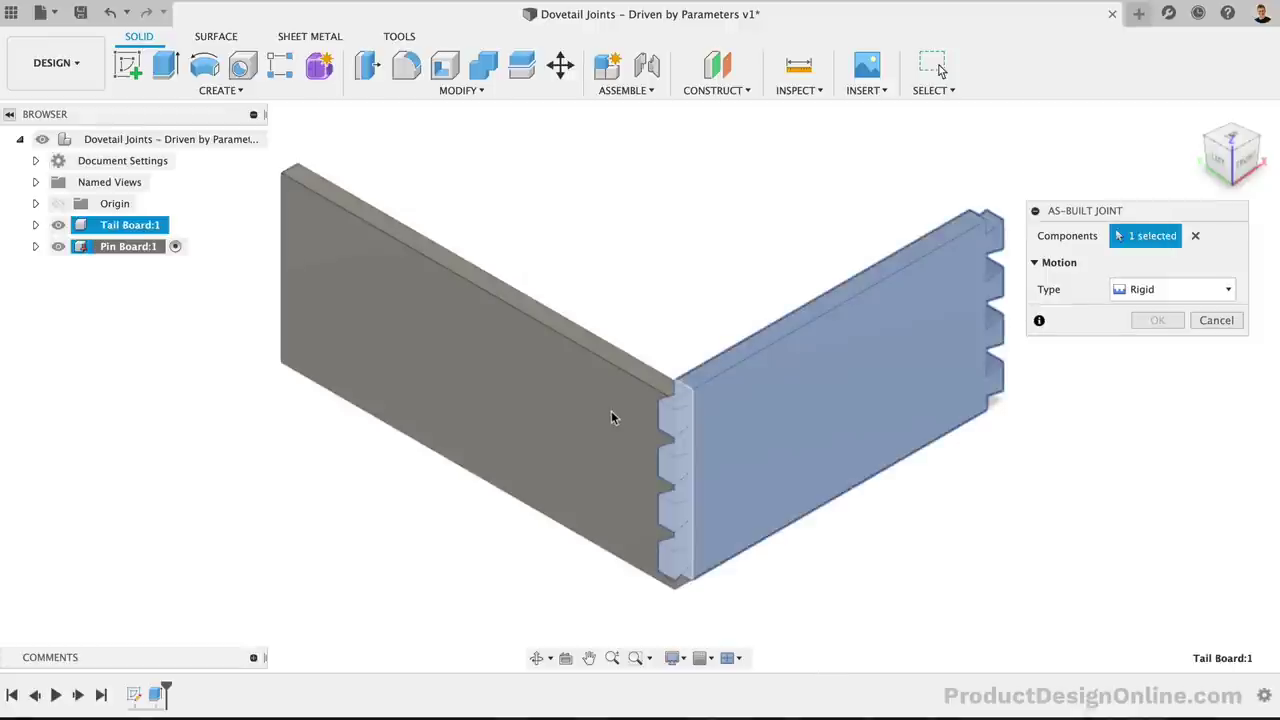
left_click(611, 416)
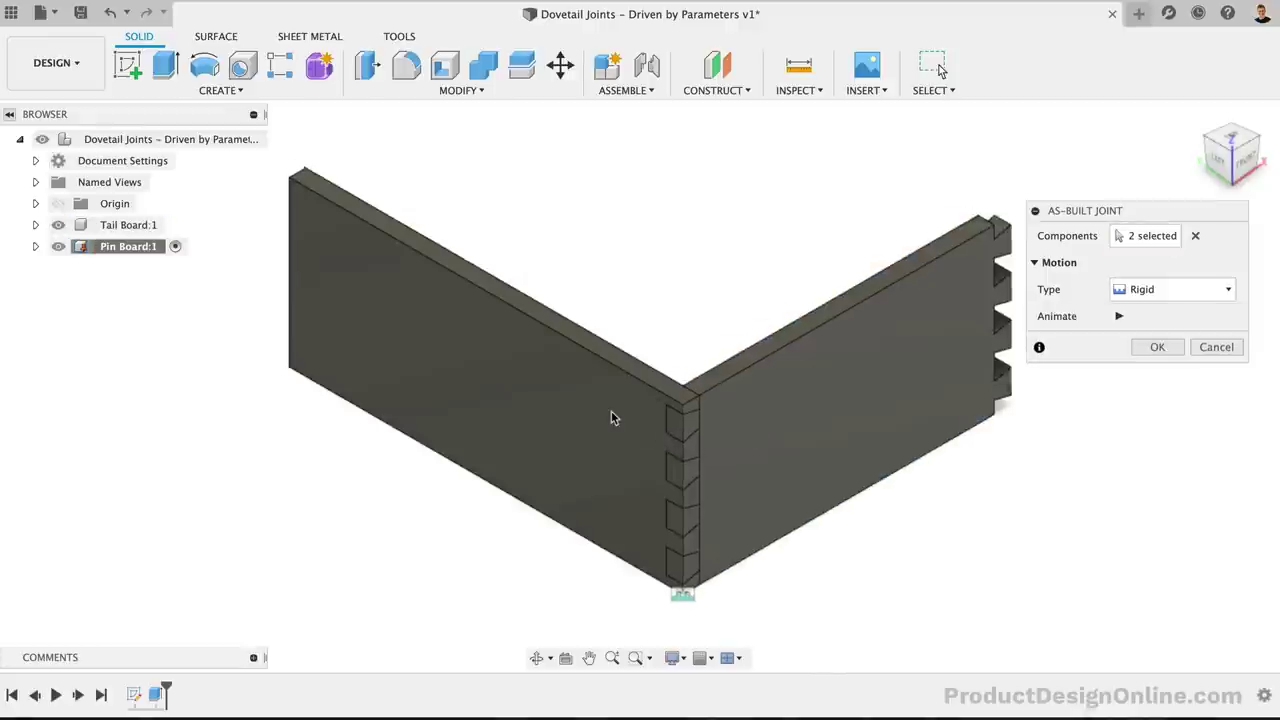
left_click(1158, 347)
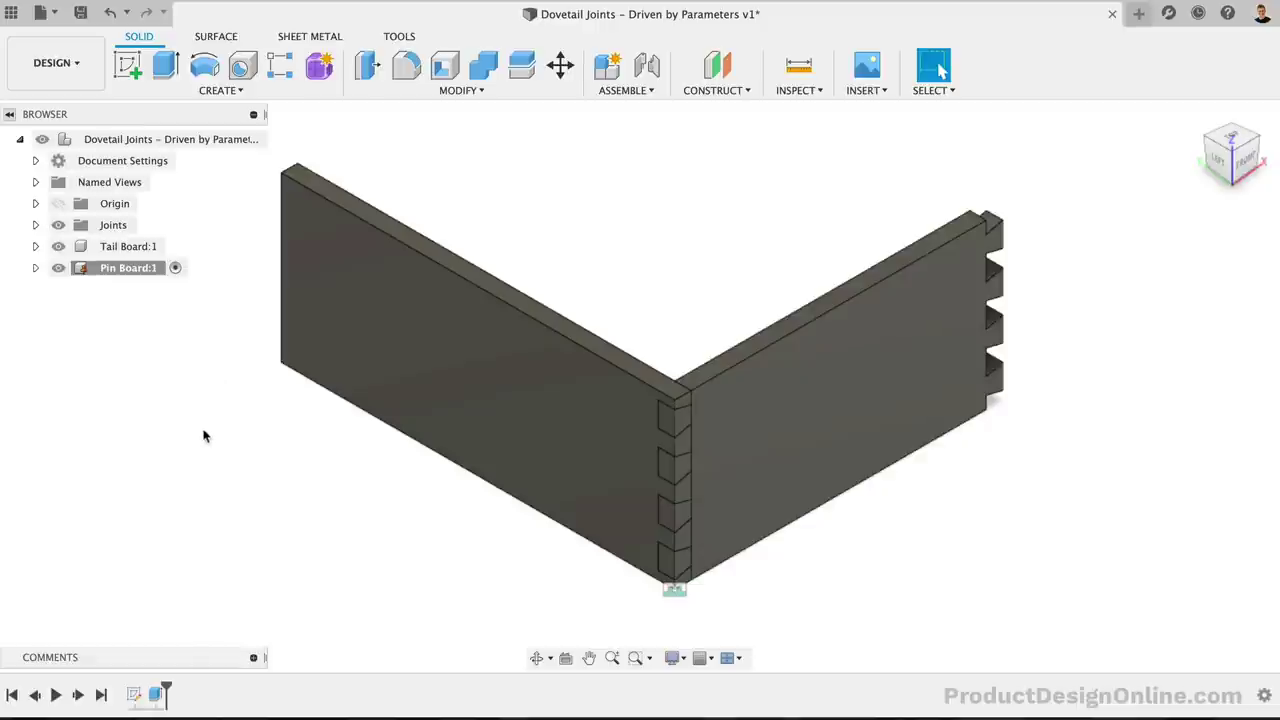
- Copy Pin Board:1 and paste it at the top assembly as independent Pin Board (1):1
right_click(114, 272)
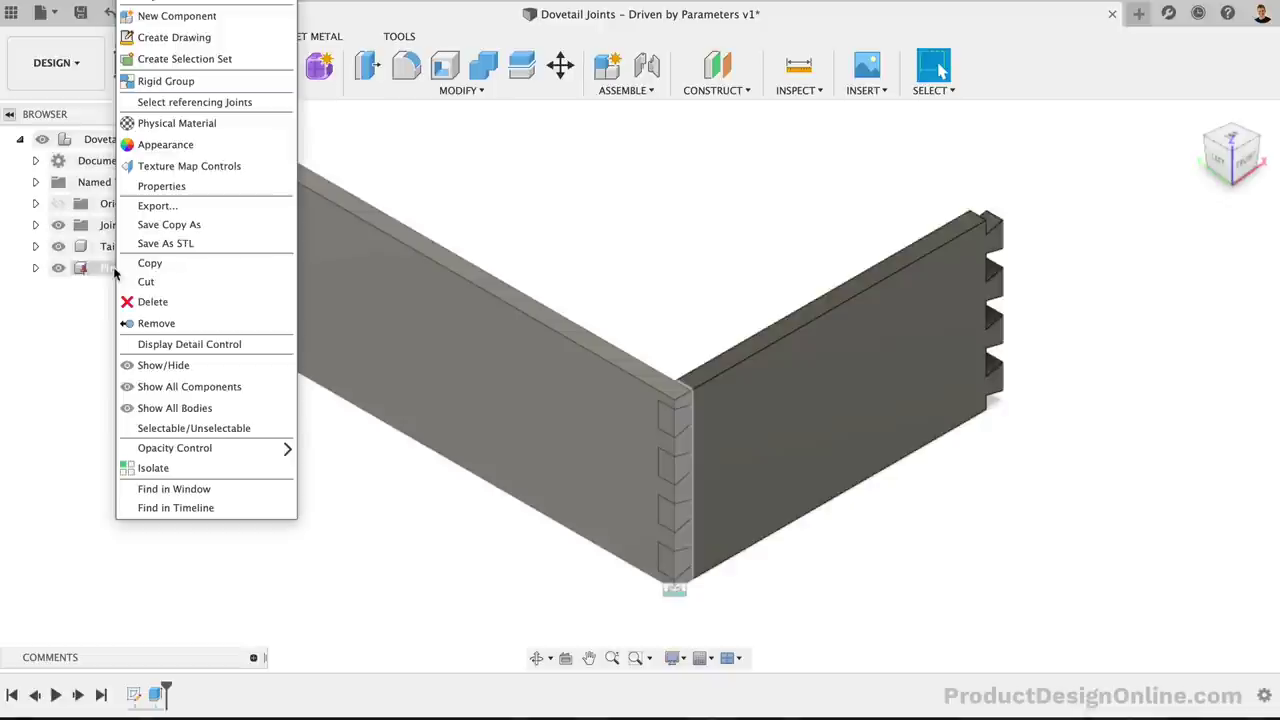
left_click(185, 264)
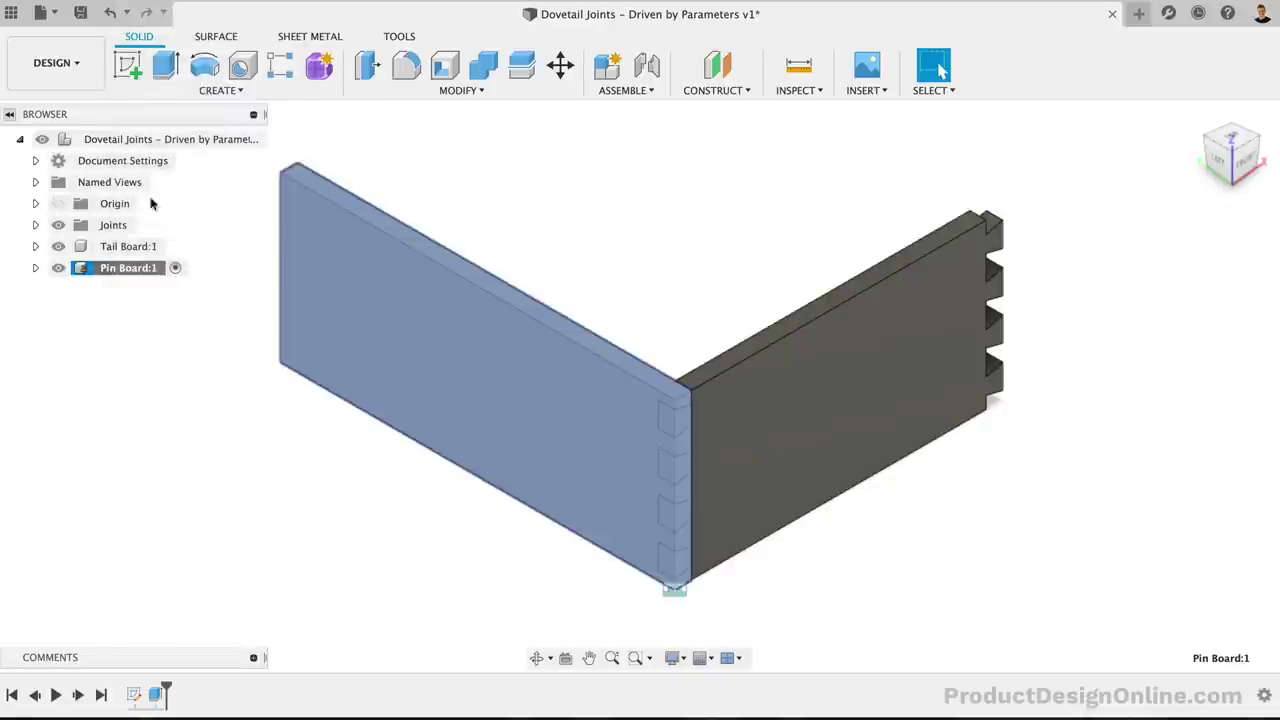
right_click(127, 142)
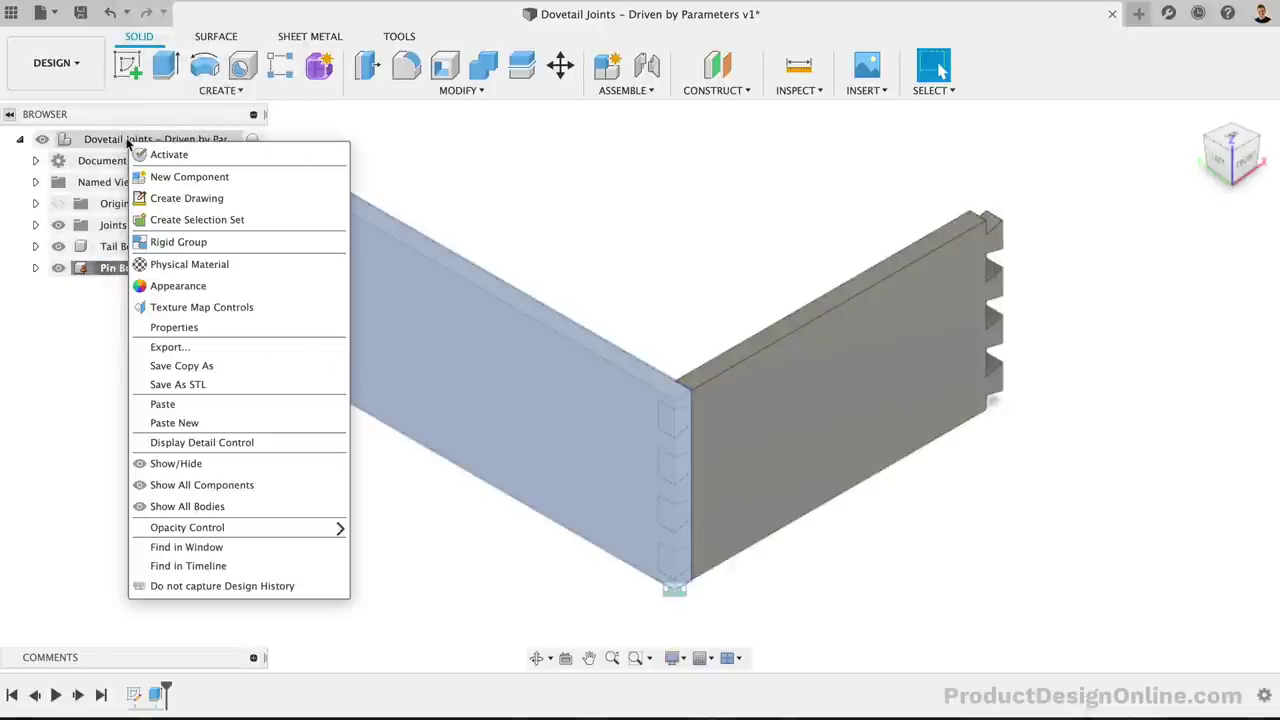
left_click(254, 423)
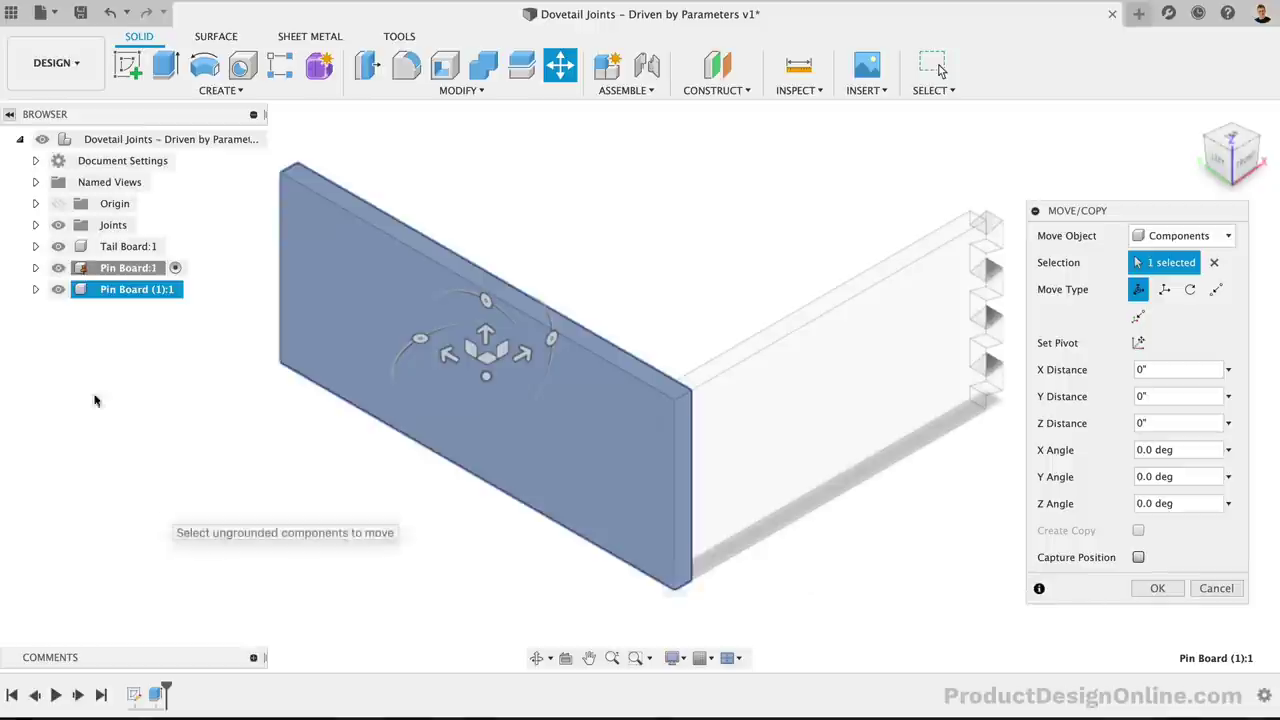
left_click(1160, 589)
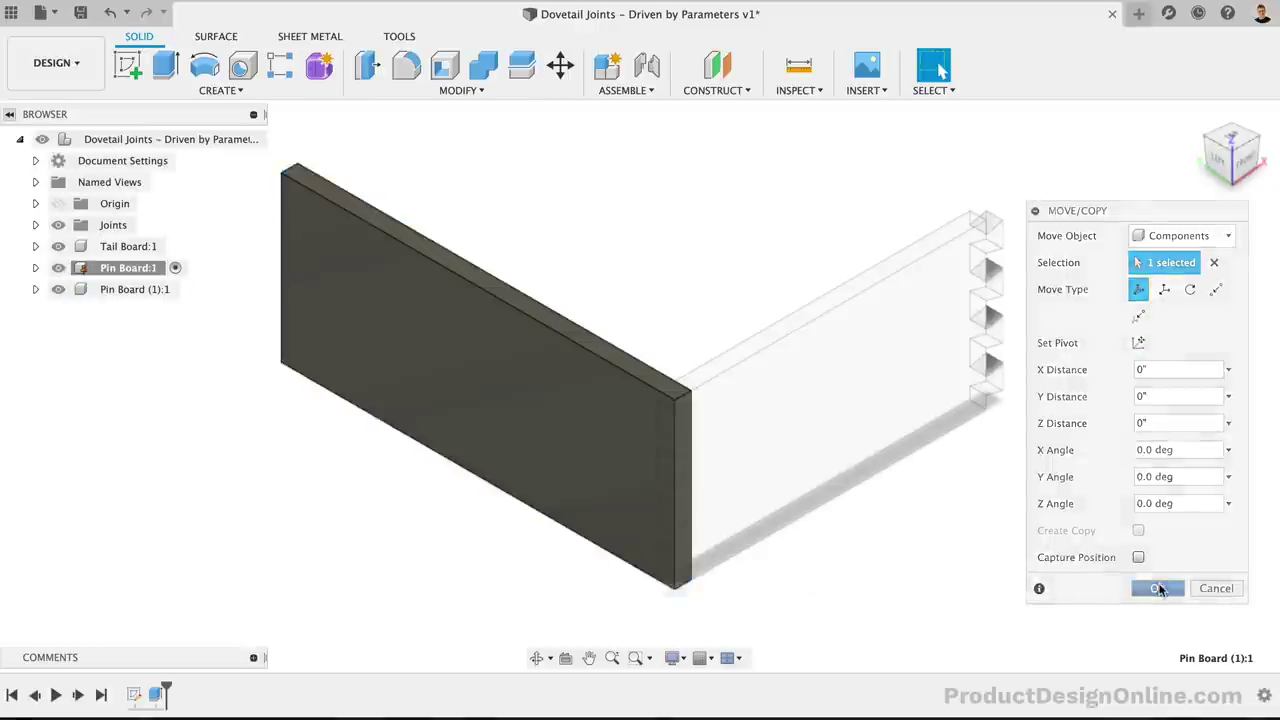
left_click(56, 268)
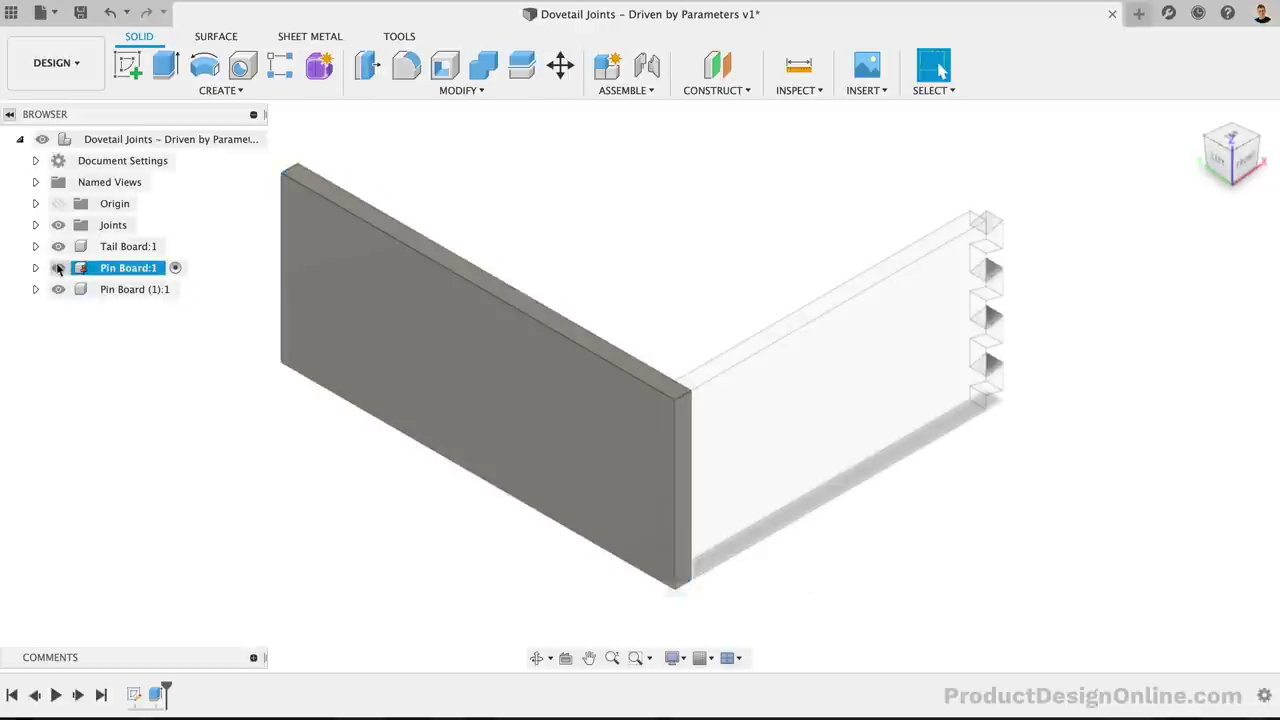
- Hide the original pin board, then joint Pin Board (1):1 to the tail board's other dovetailed end
left_click(57, 268)
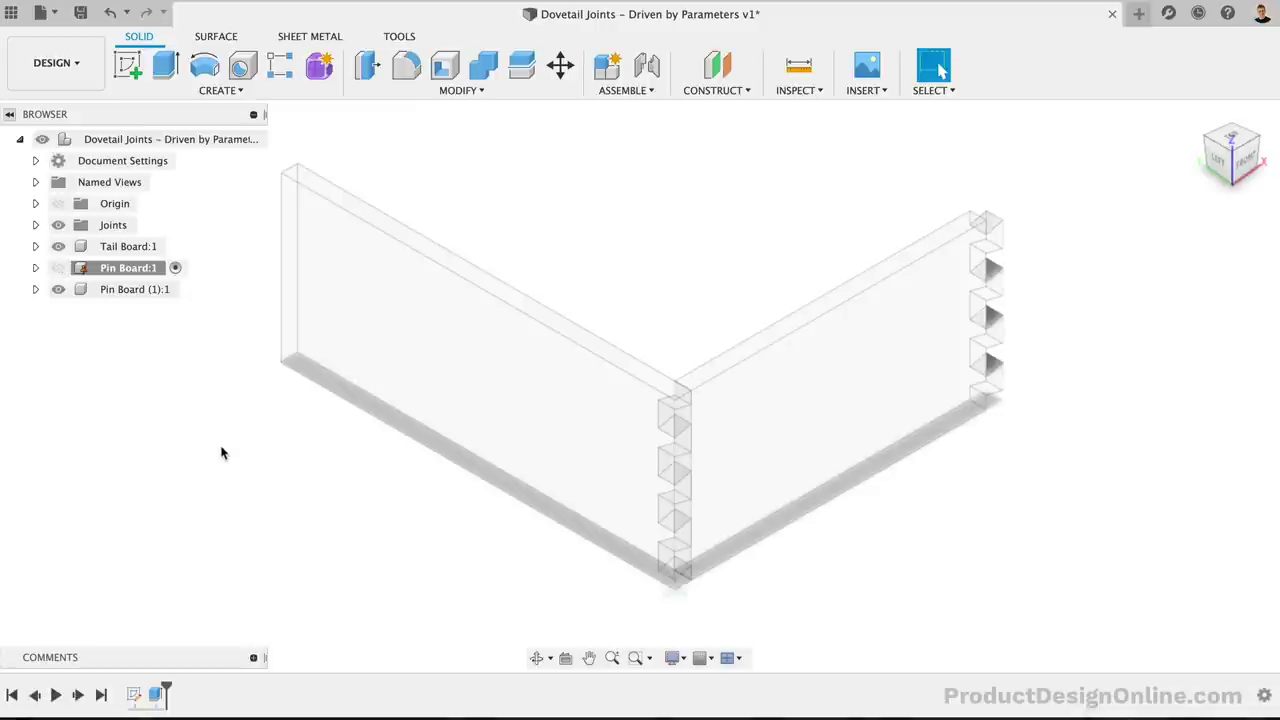
left_click(252, 139)
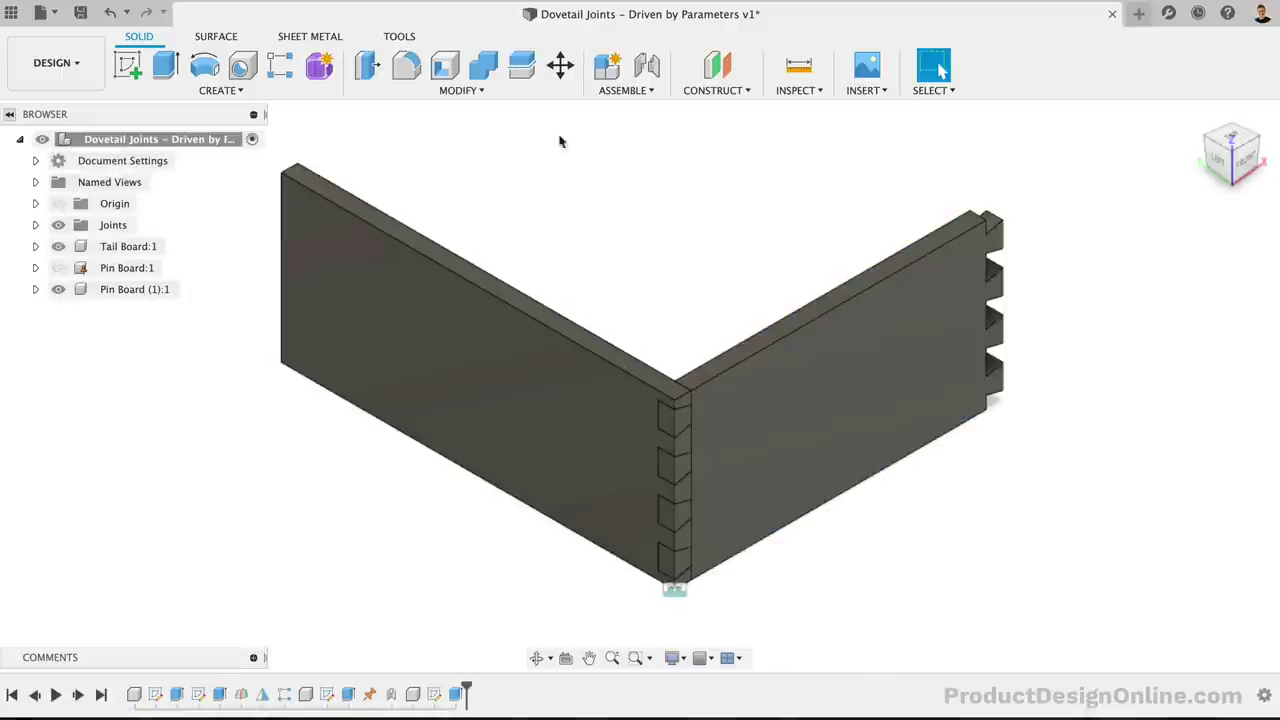
left_click(640, 70)
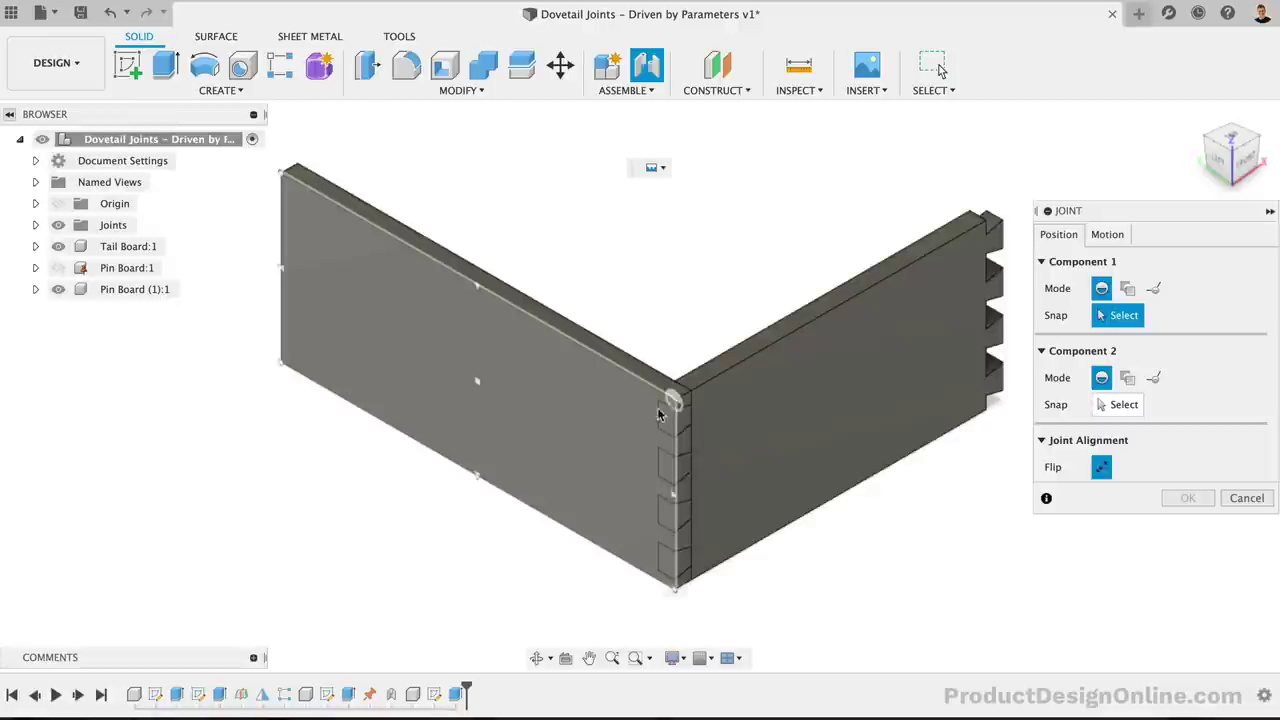
left_click(668, 507)
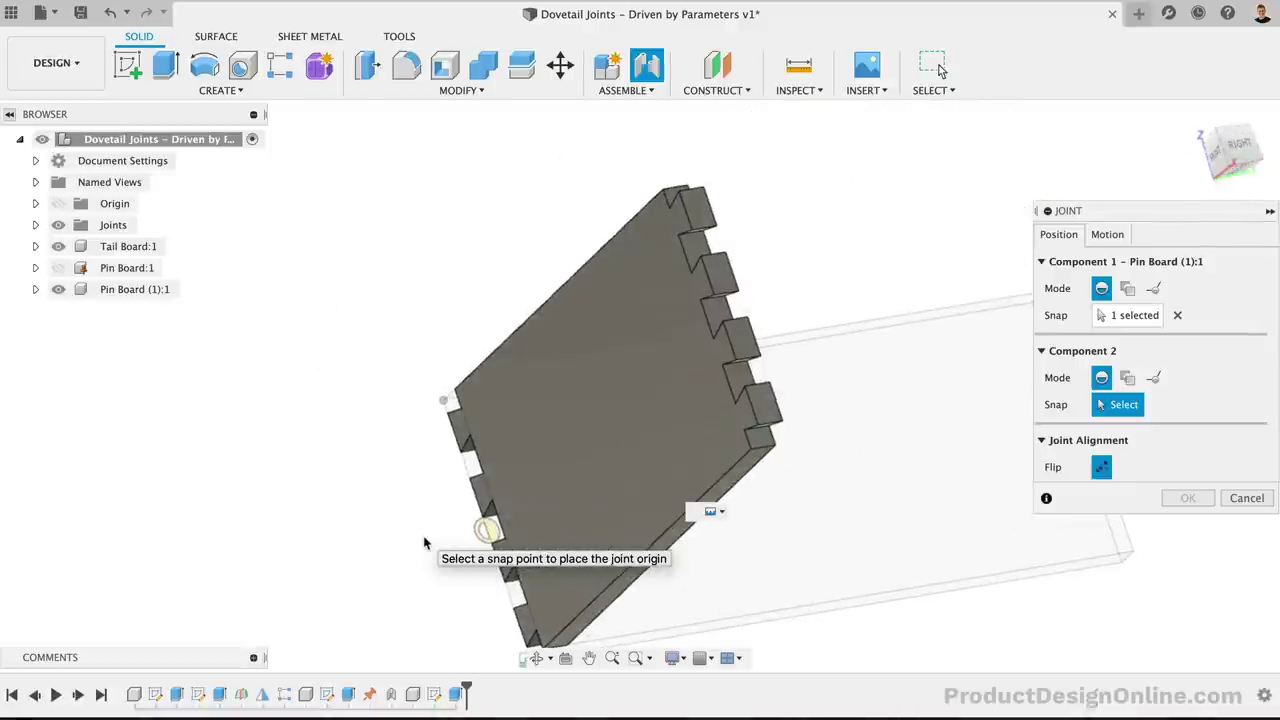
left_click(708, 320)
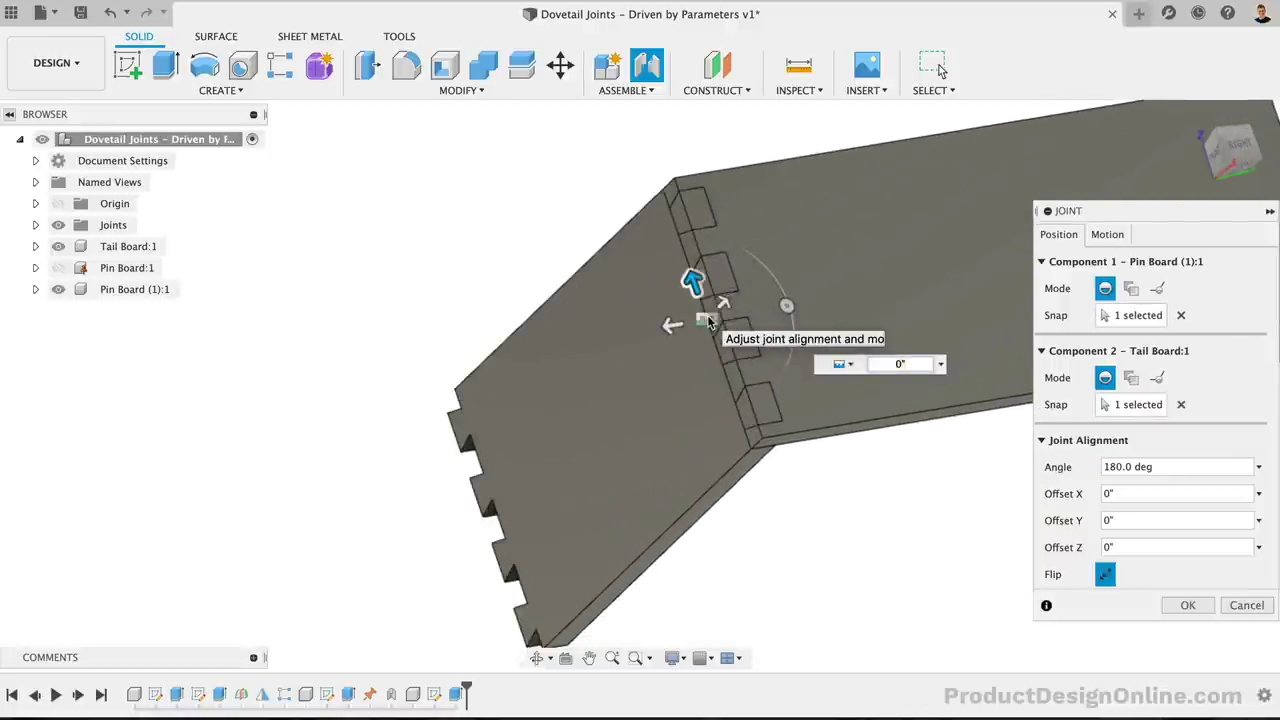
left_click(1218, 160)
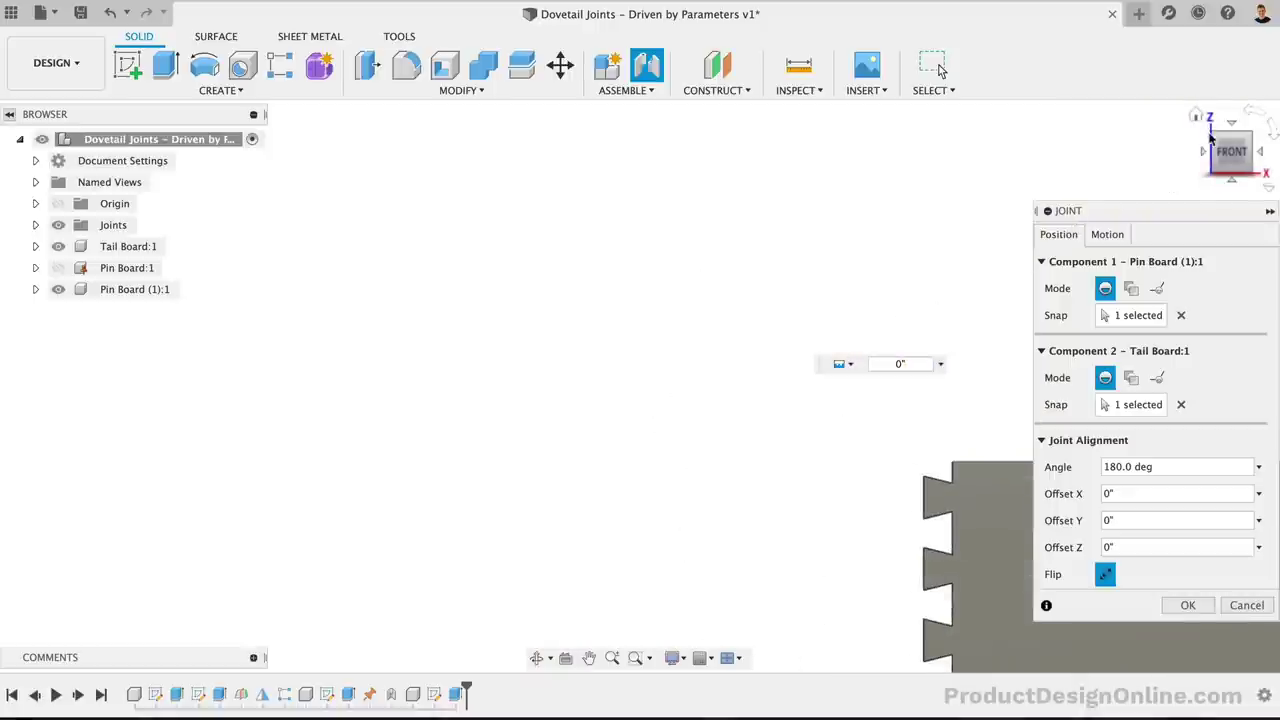
left_click(1196, 117)
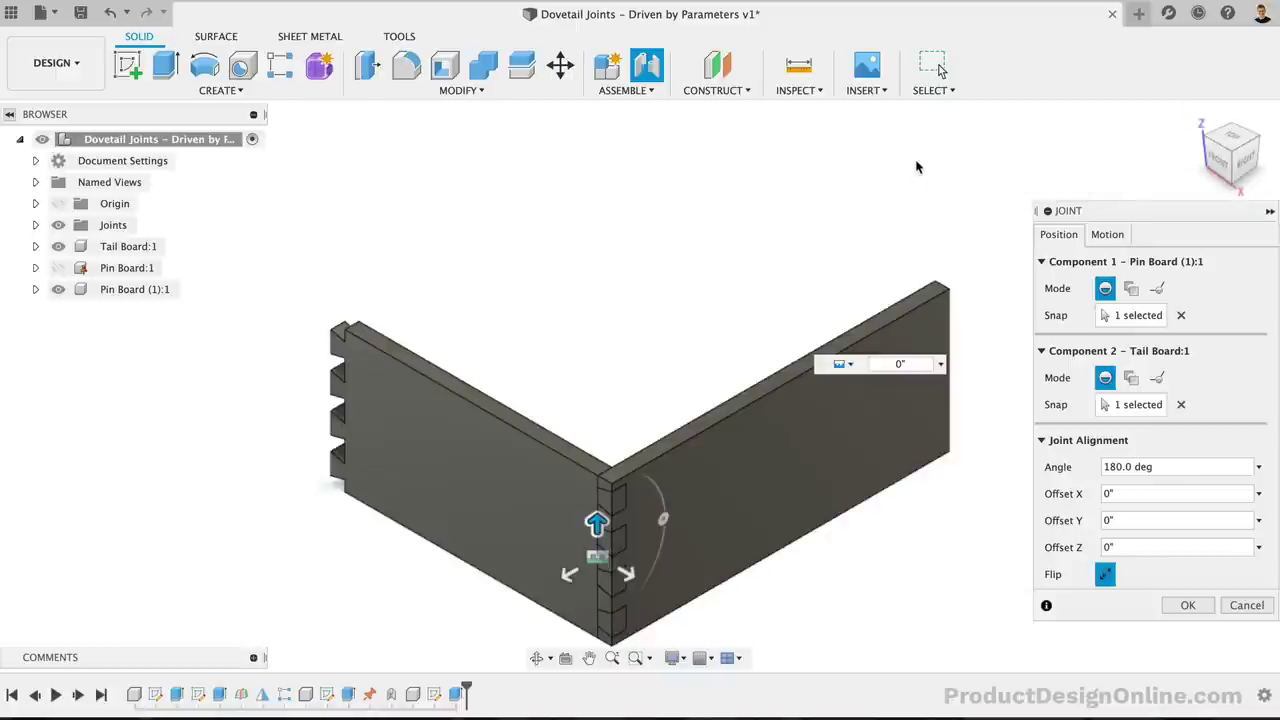
left_click(1207, 141)
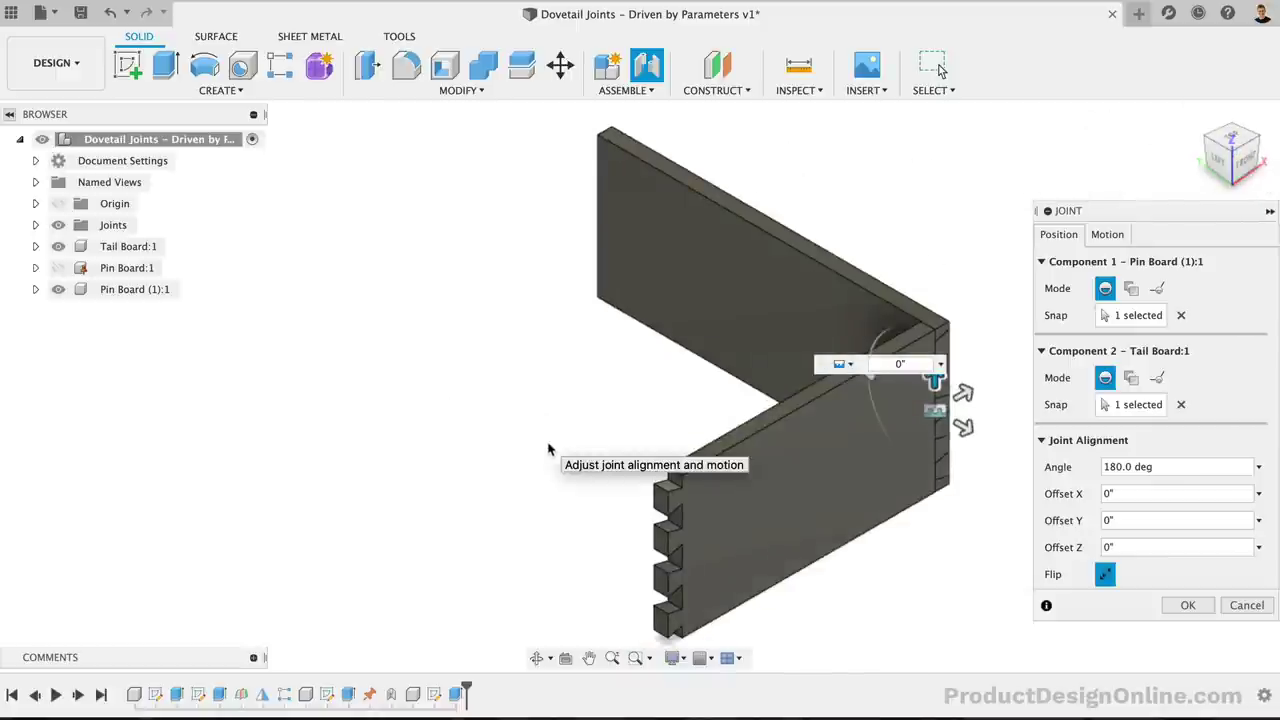
left_click(1186, 605)
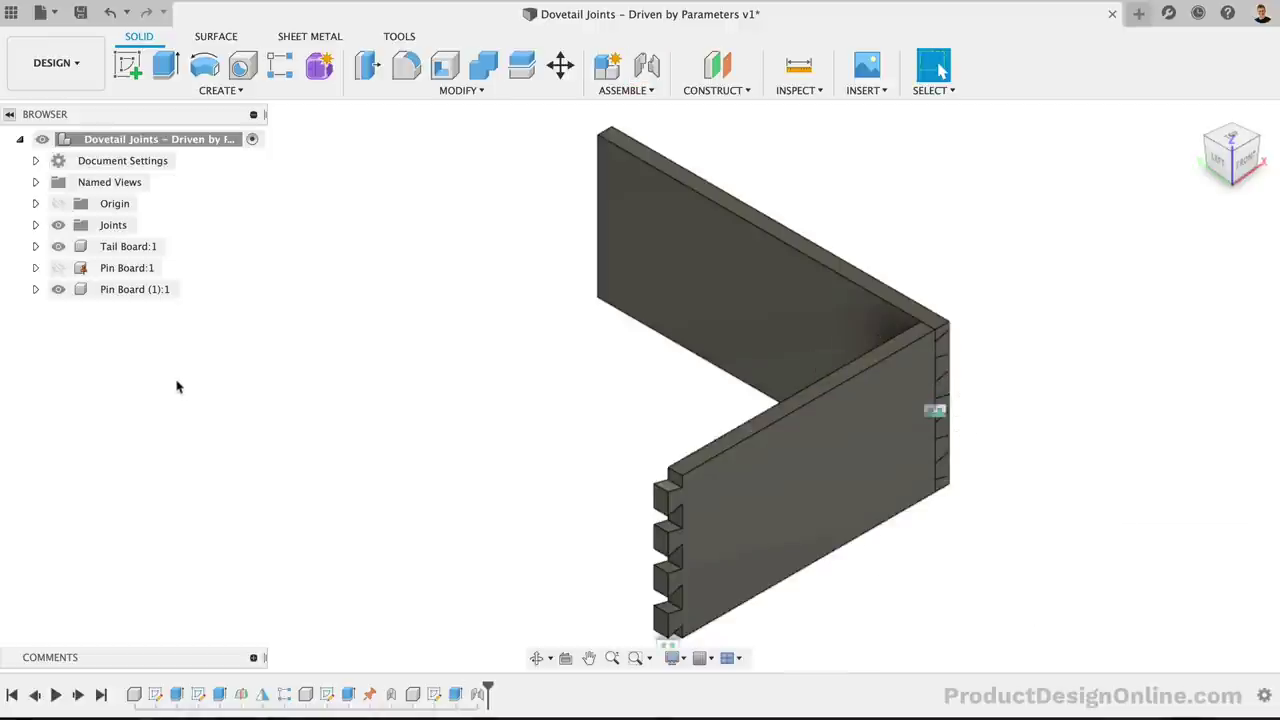
- Show Pin Board:1, paste a new copy of the tail board at the root, and hide the original
left_click(57, 268)
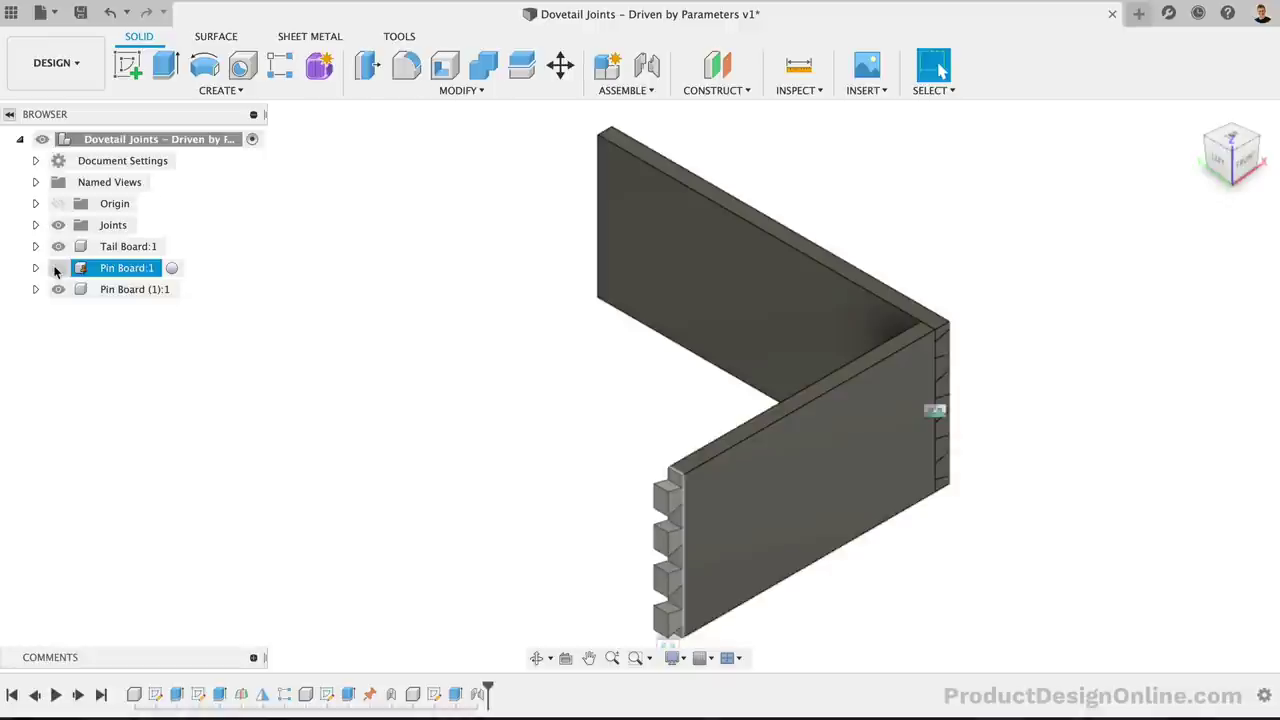
left_click(56, 268)
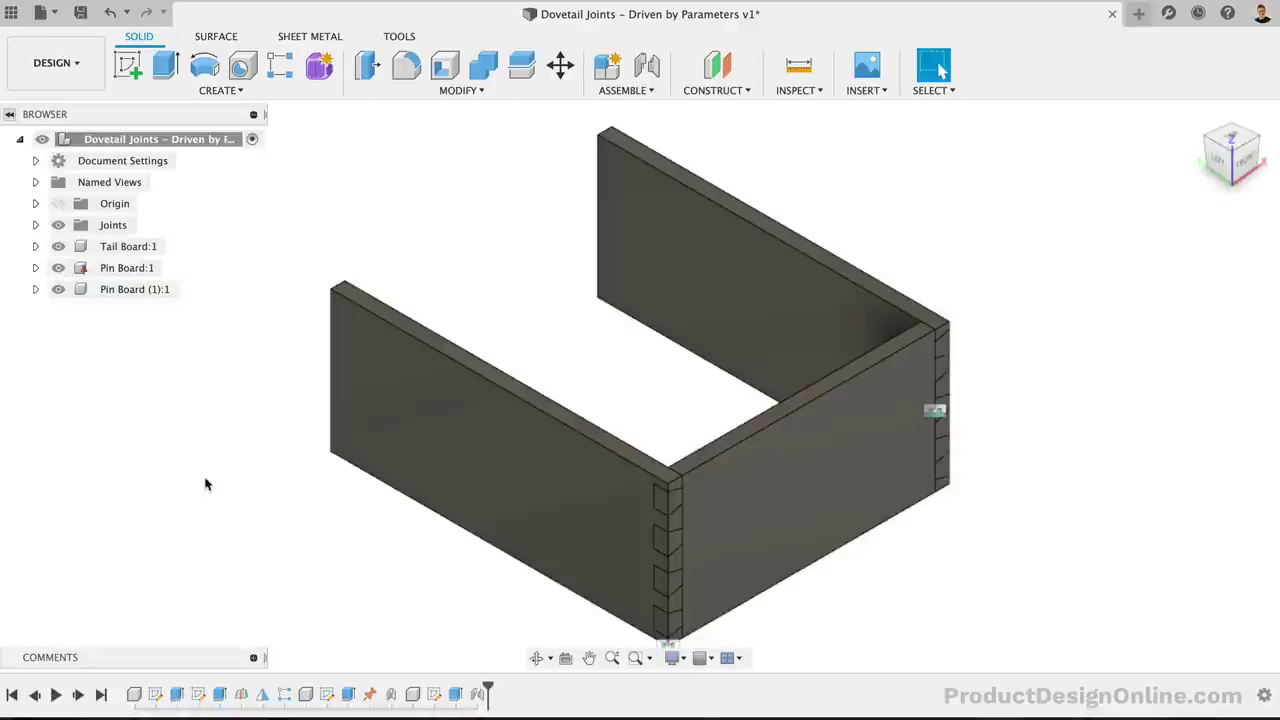
right_click(124, 248)
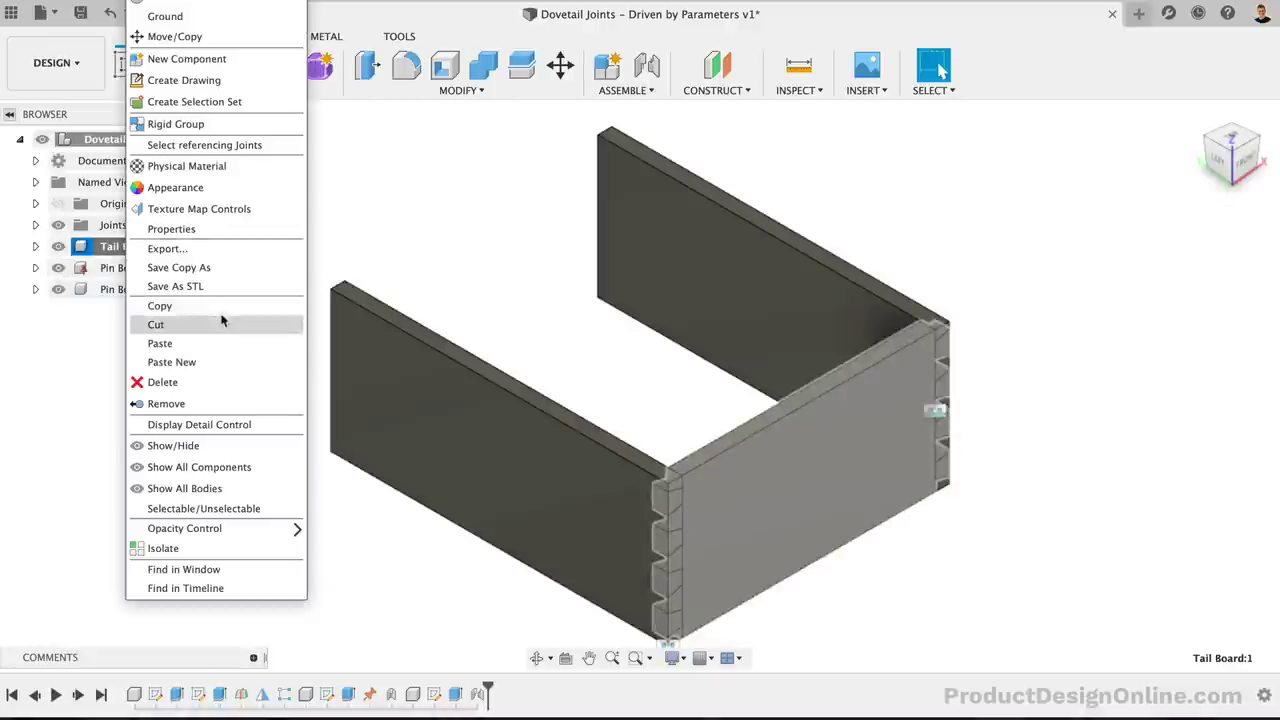
key("Escape")
right_click(136, 139)
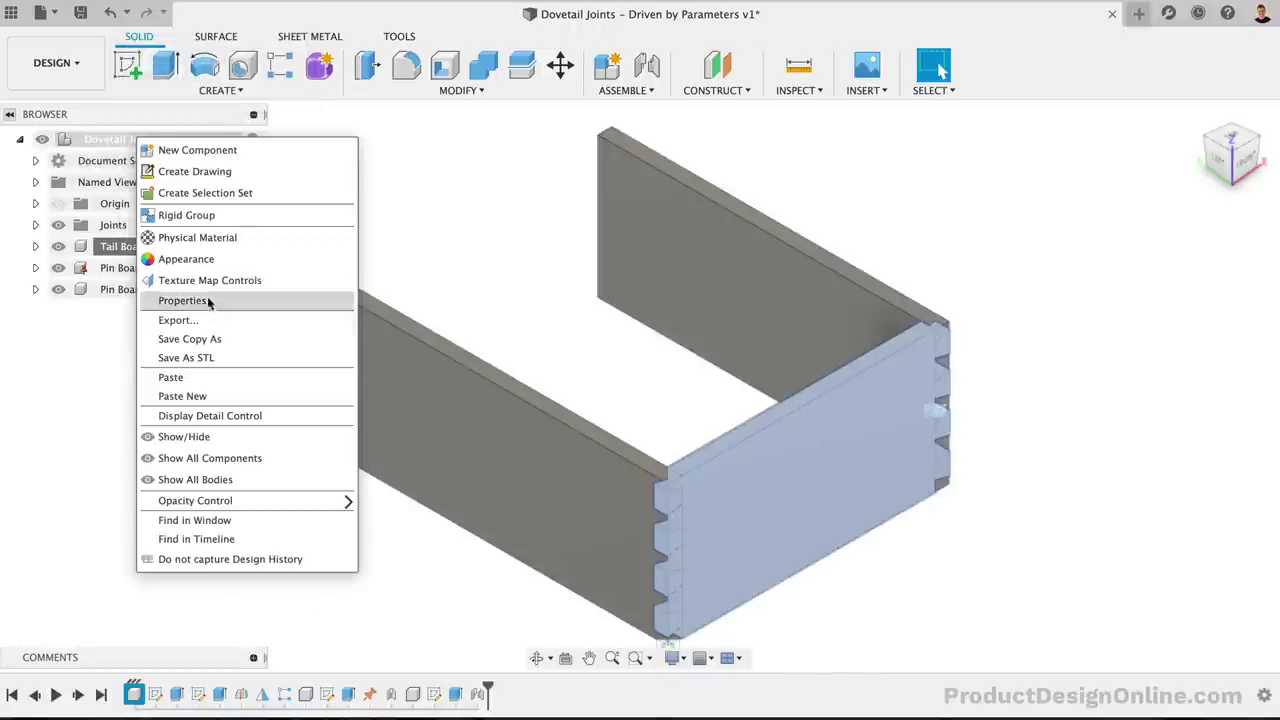
left_click(195, 396)
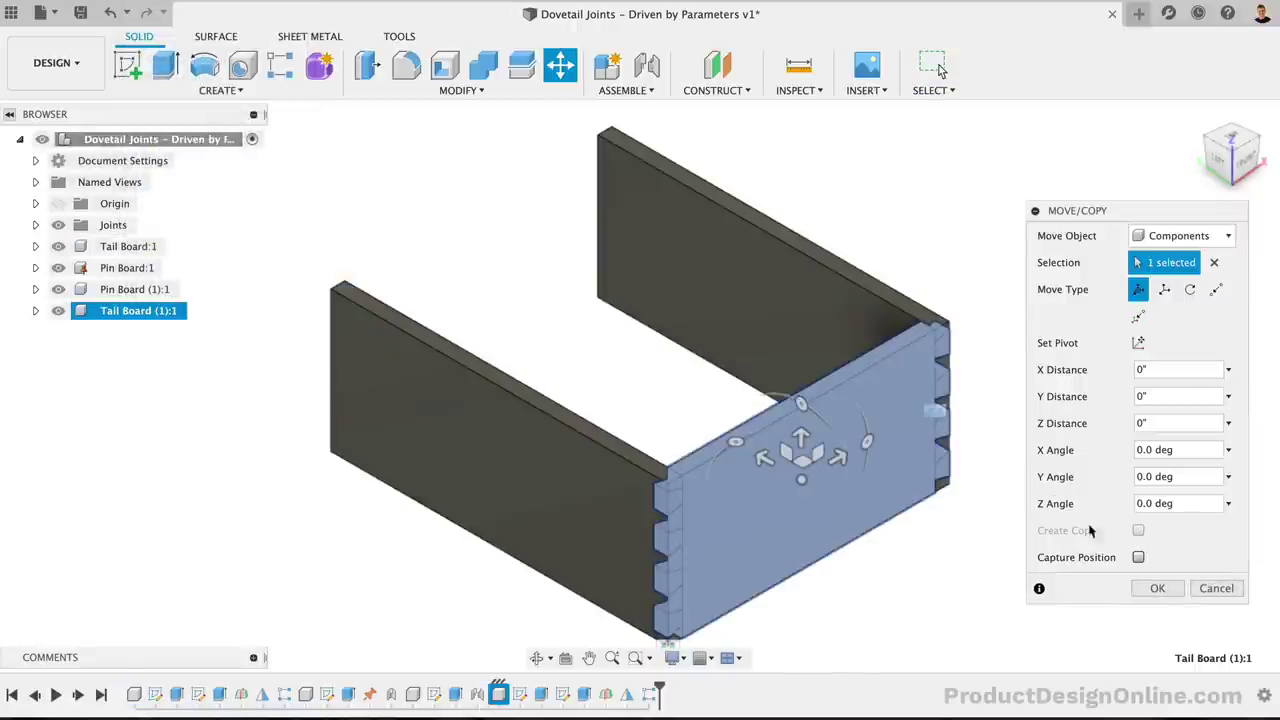
left_click(1157, 589)
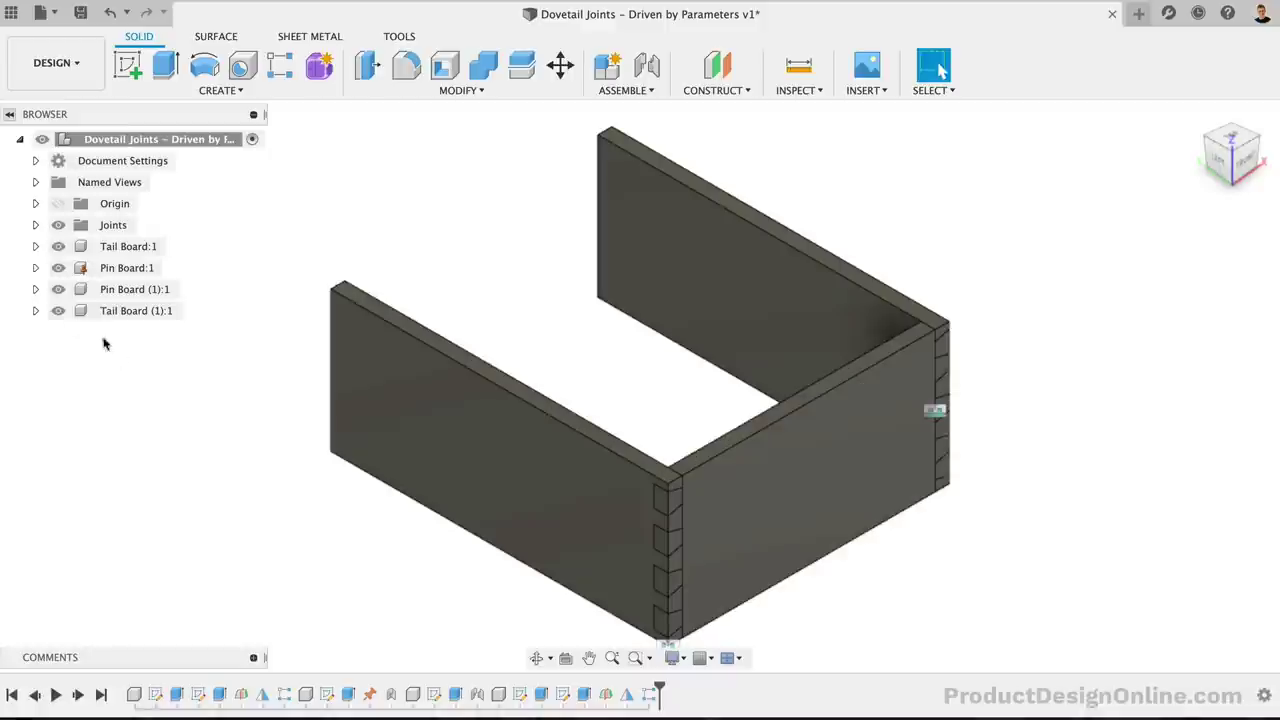
left_click(58, 246)
- Joint Tail Board (1):1 to Pin Board:1 with a flip, then show Tail Board:1 again
middle_click_drag(446, 251, 541, 283, "shift")
left_click(646, 65)
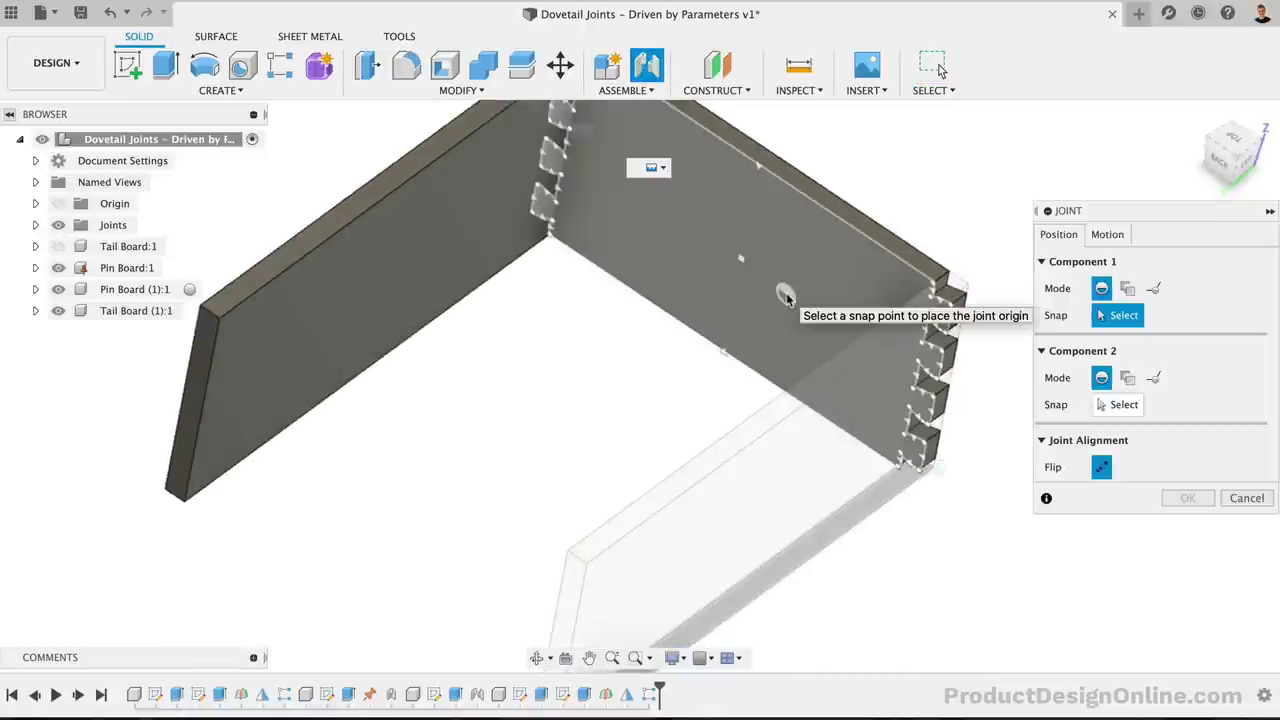
left_click(928, 288)
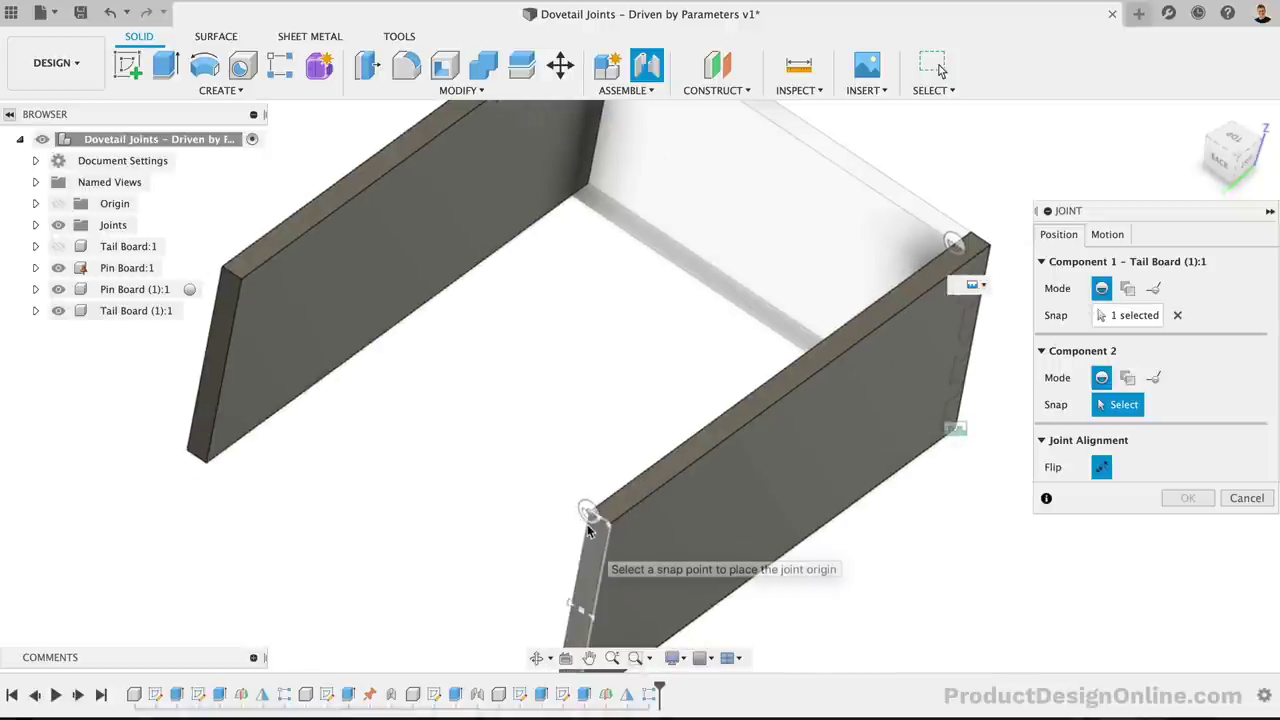
left_click(589, 524)
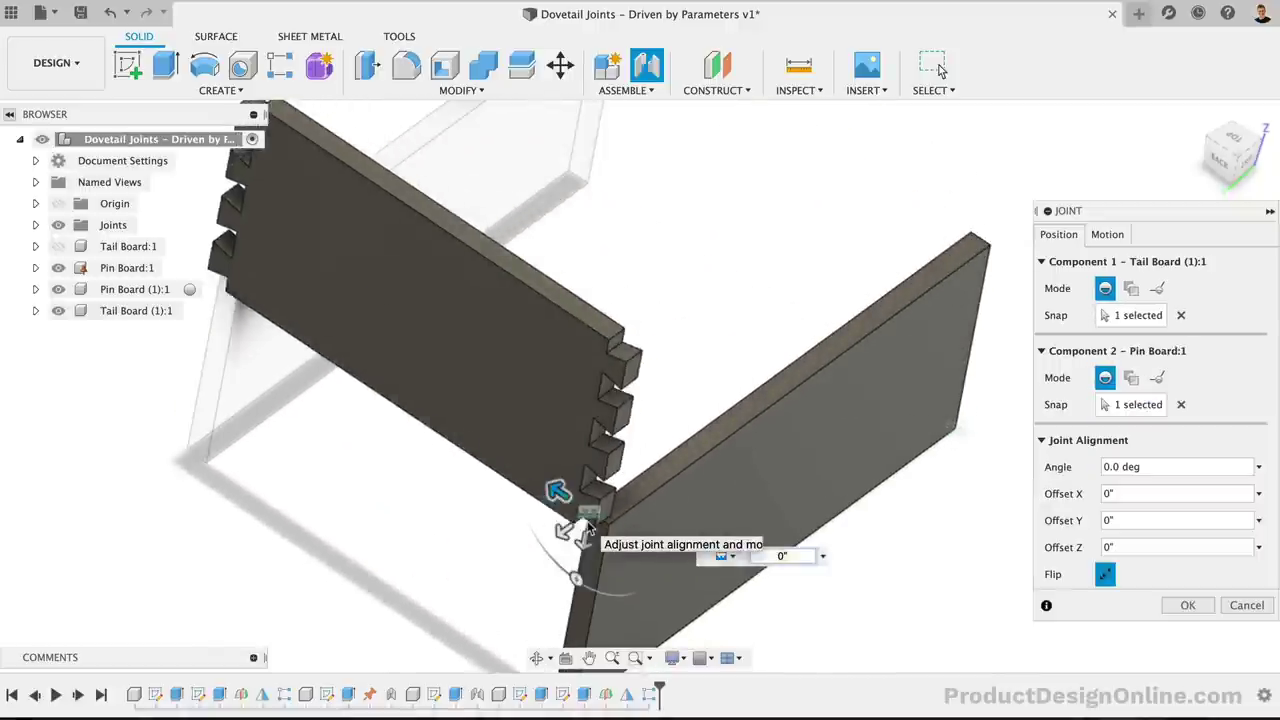
left_click(1105, 574)
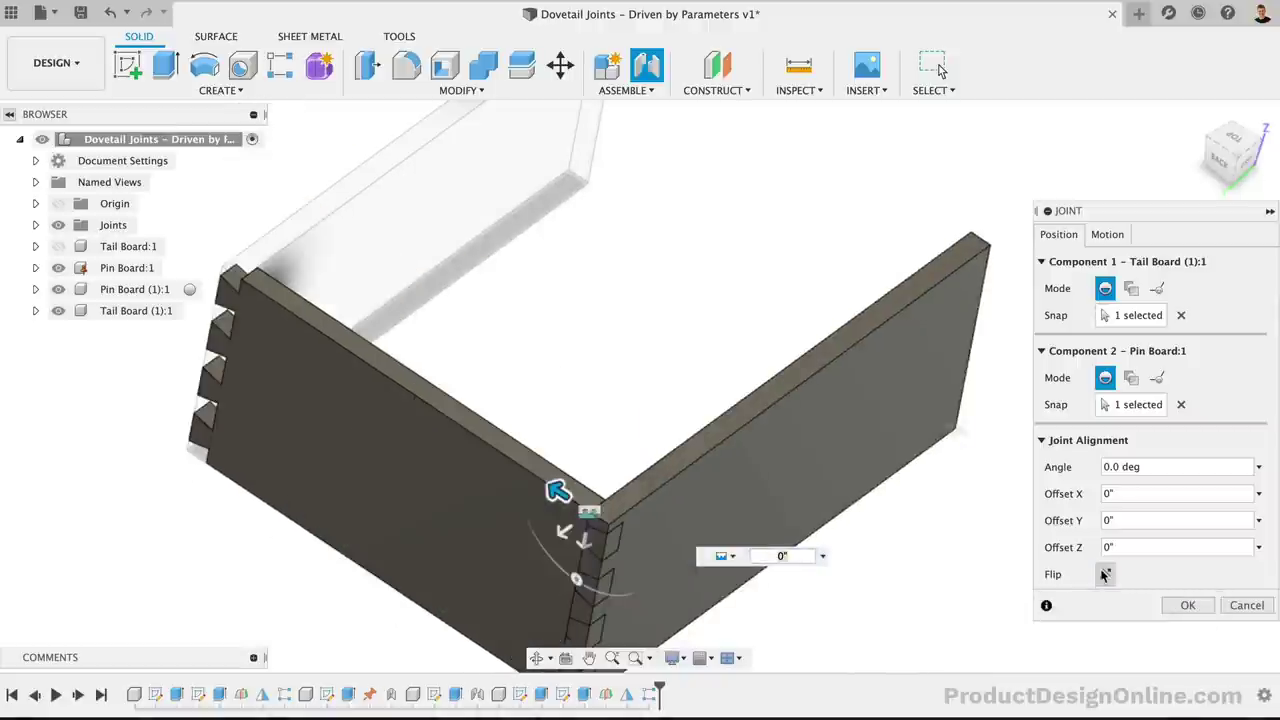
left_click(1187, 605)
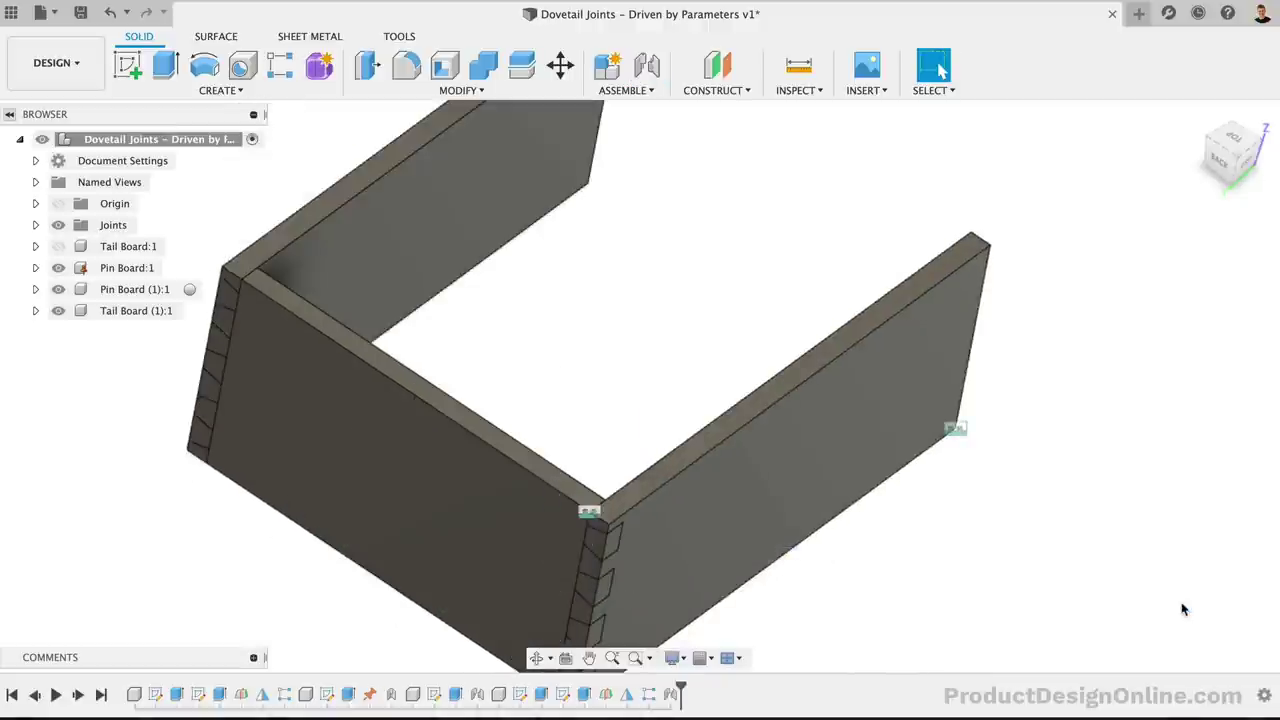
left_click(58, 246)
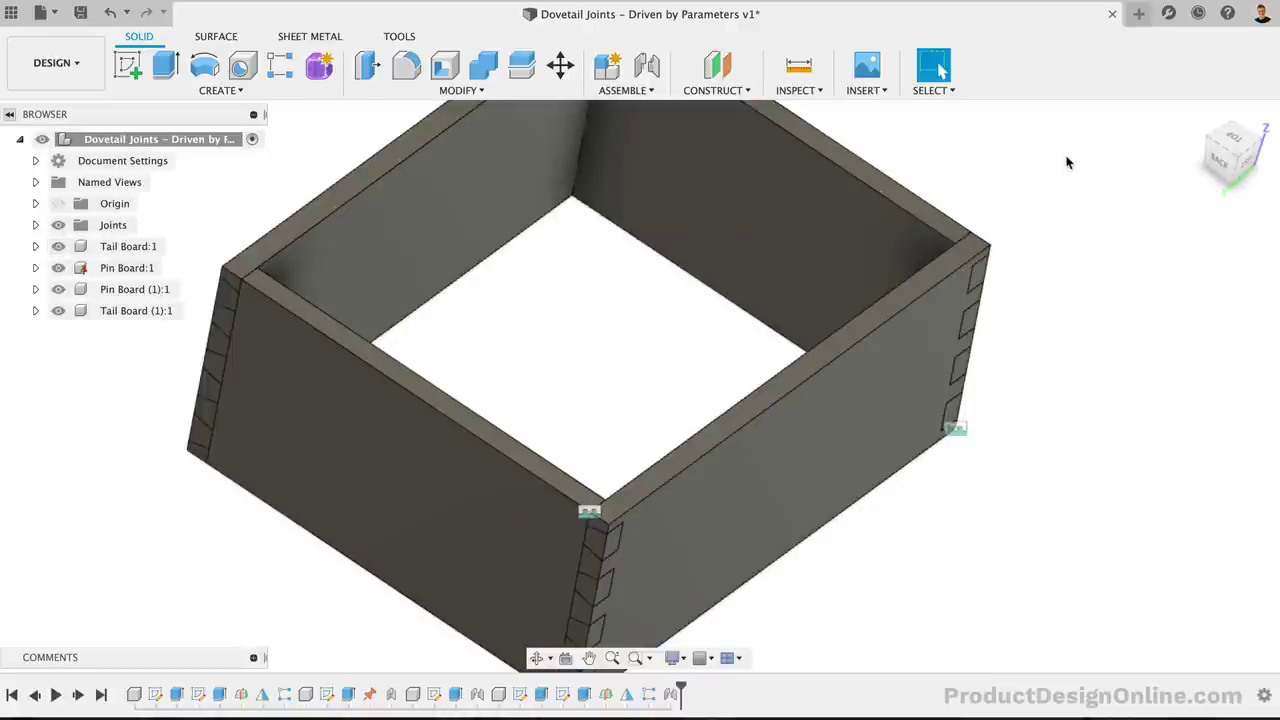
middle_click_drag(1067, 163, 1067, 163, "shift")
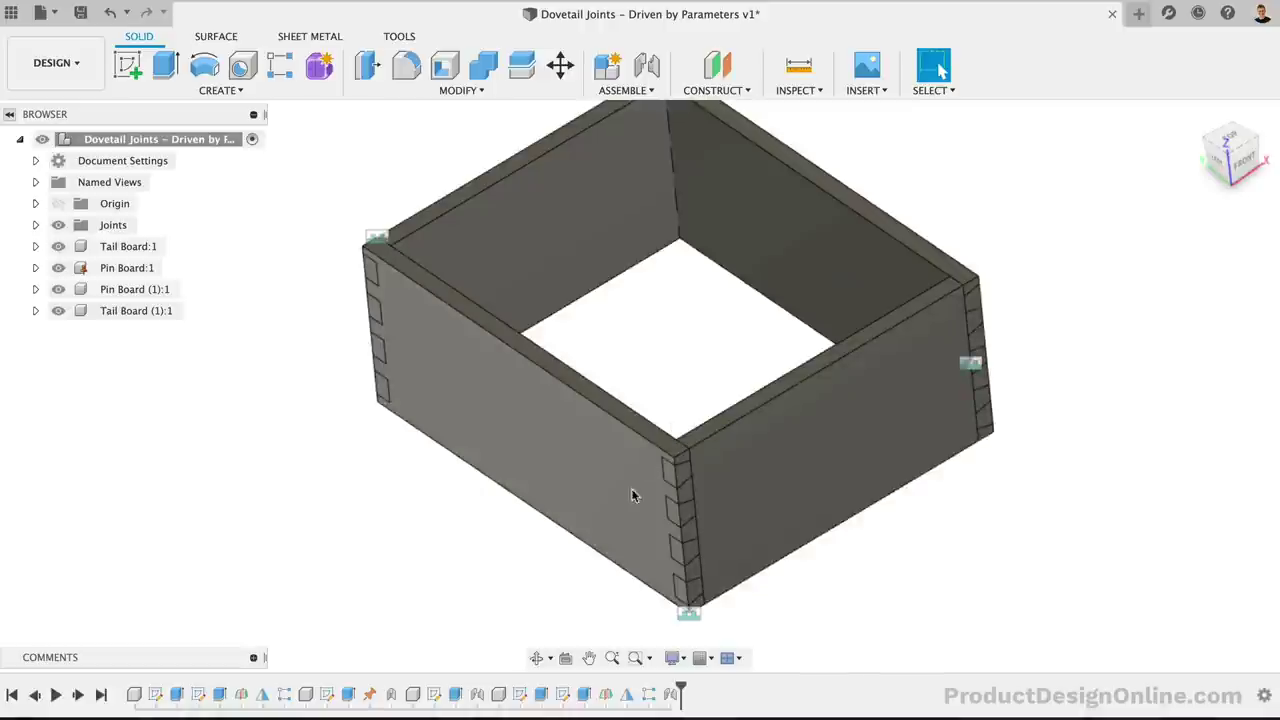
middle_click_drag(676, 492, 677, 474, "shift")
left_click(1207, 145)
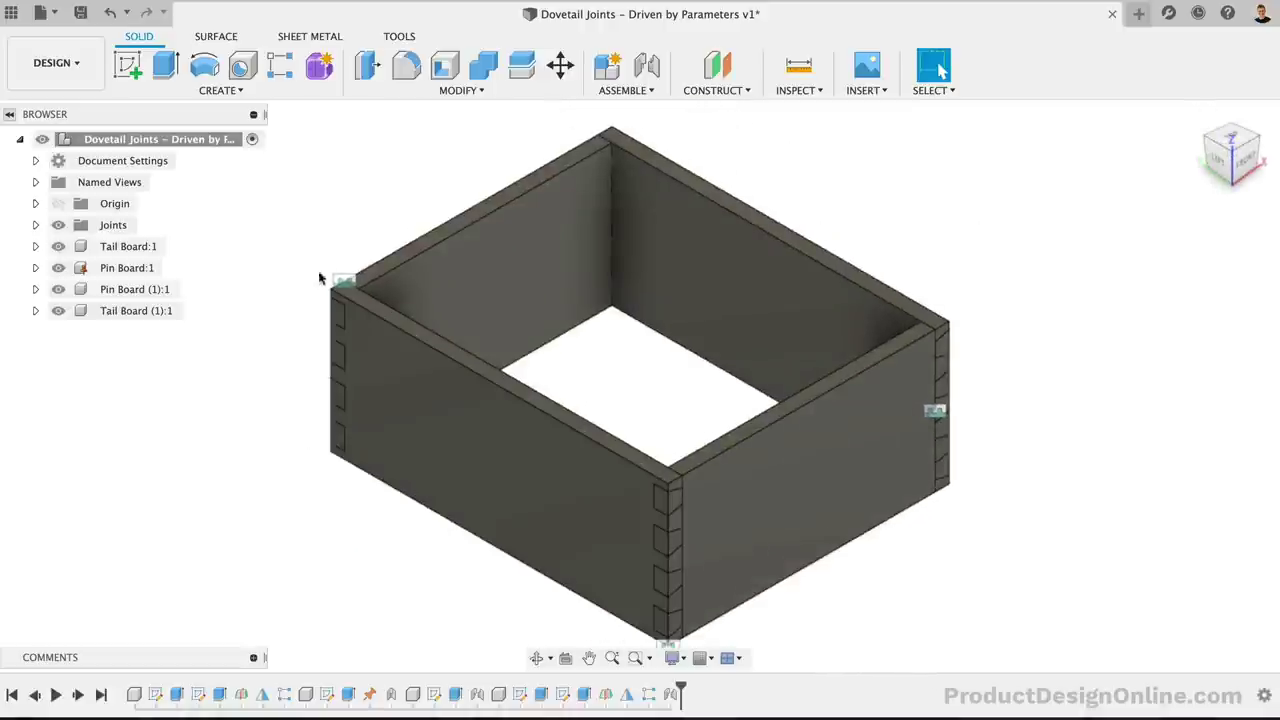
- Combine-cut the front pin board with both tail boards as tool bodies, keeping the tools
left_click(486, 68)
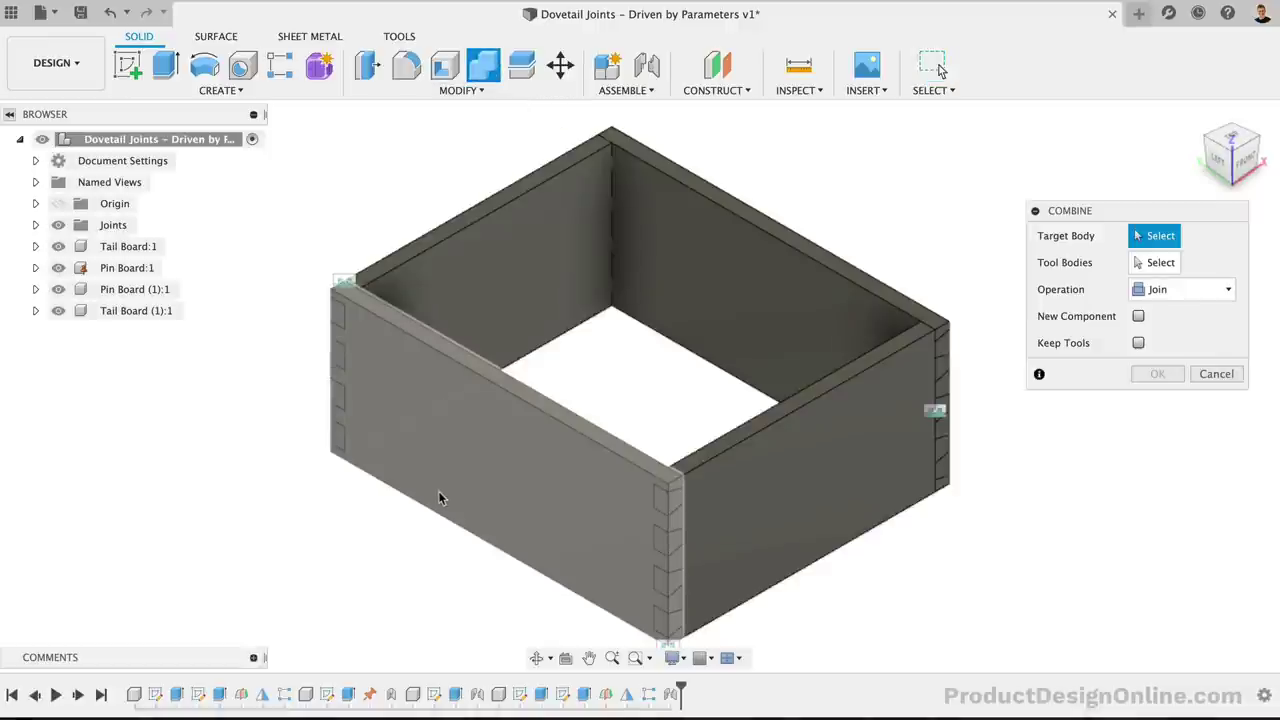
left_click(477, 491)
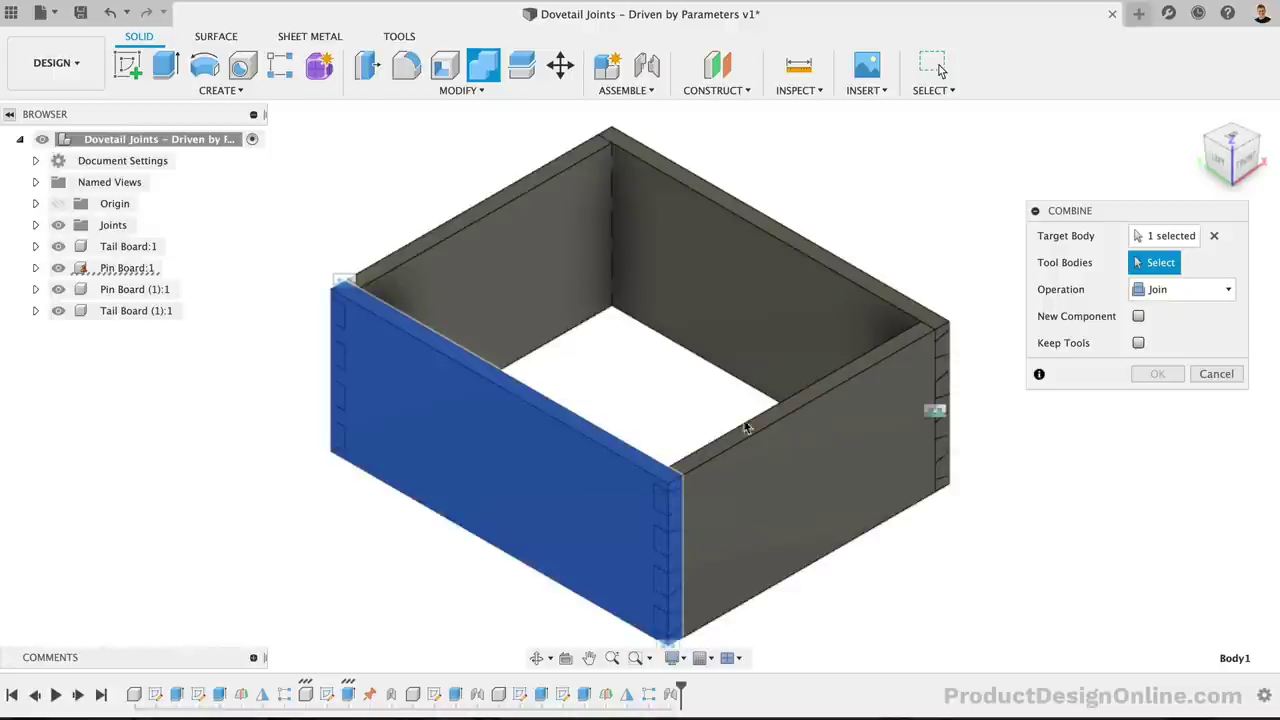
left_click(822, 437)
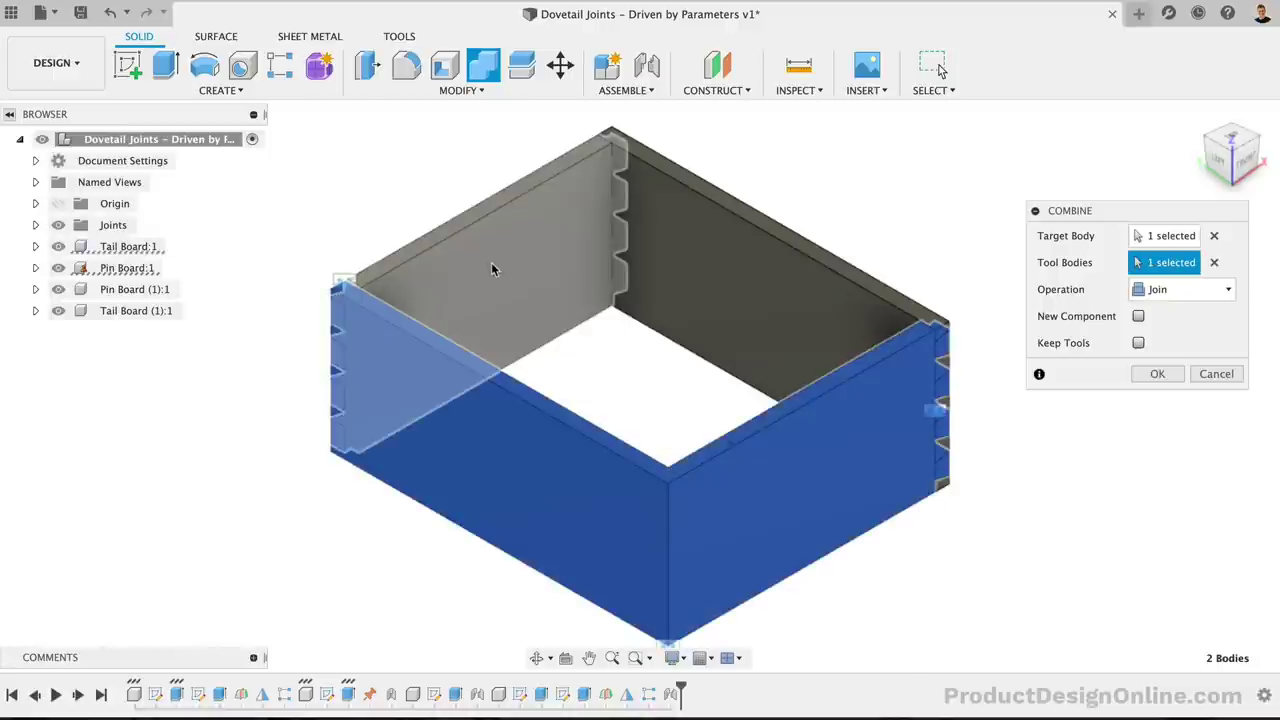
left_click(491, 266)
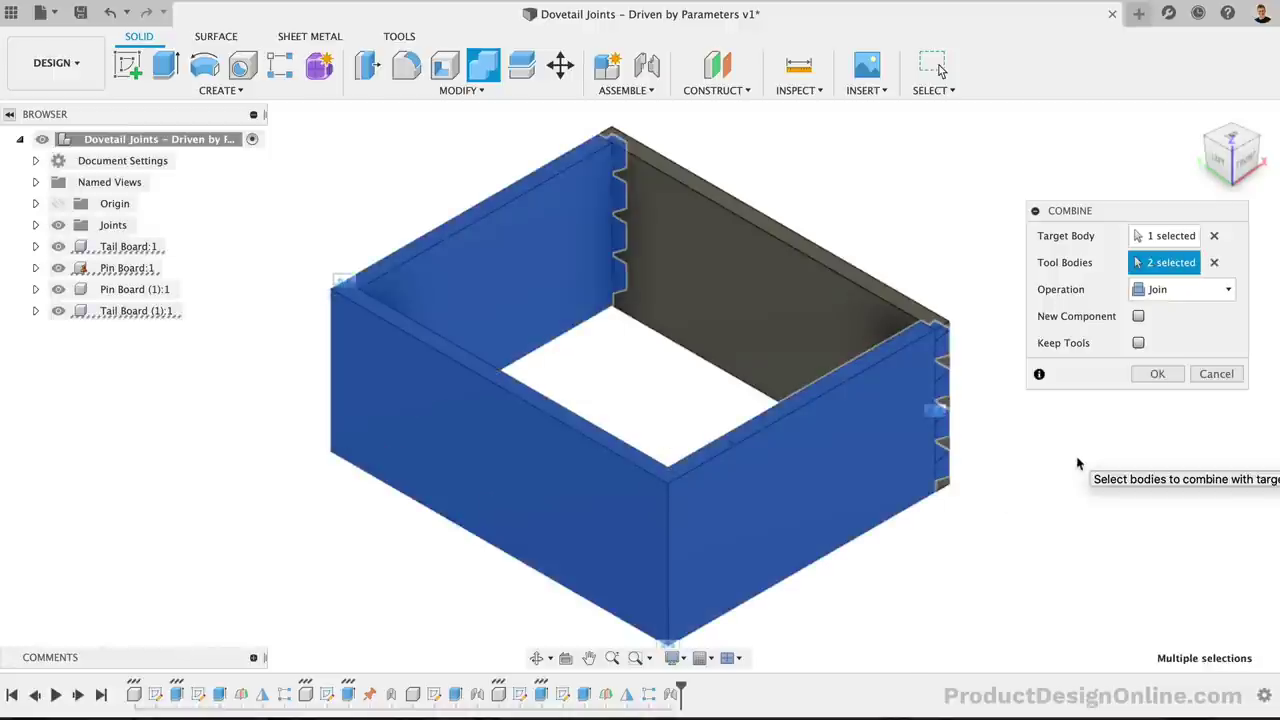
left_click(1175, 289)
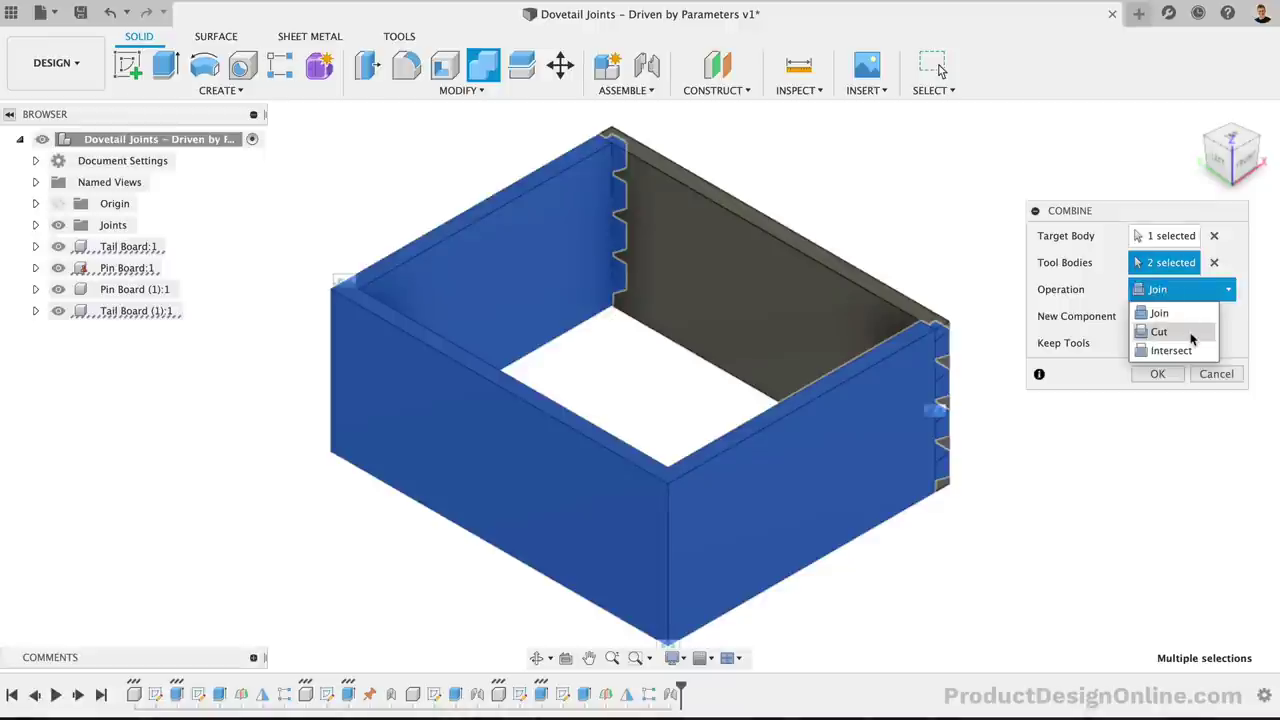
left_click(1160, 332)
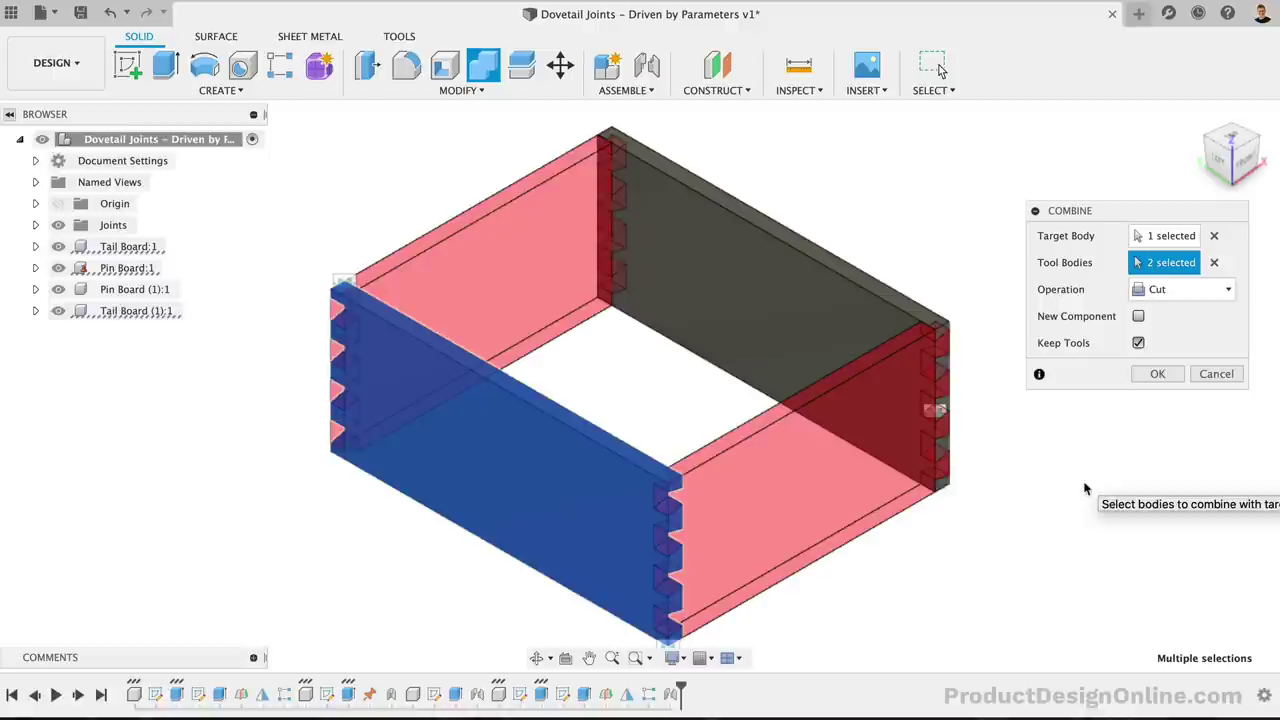
left_click(1157, 373)
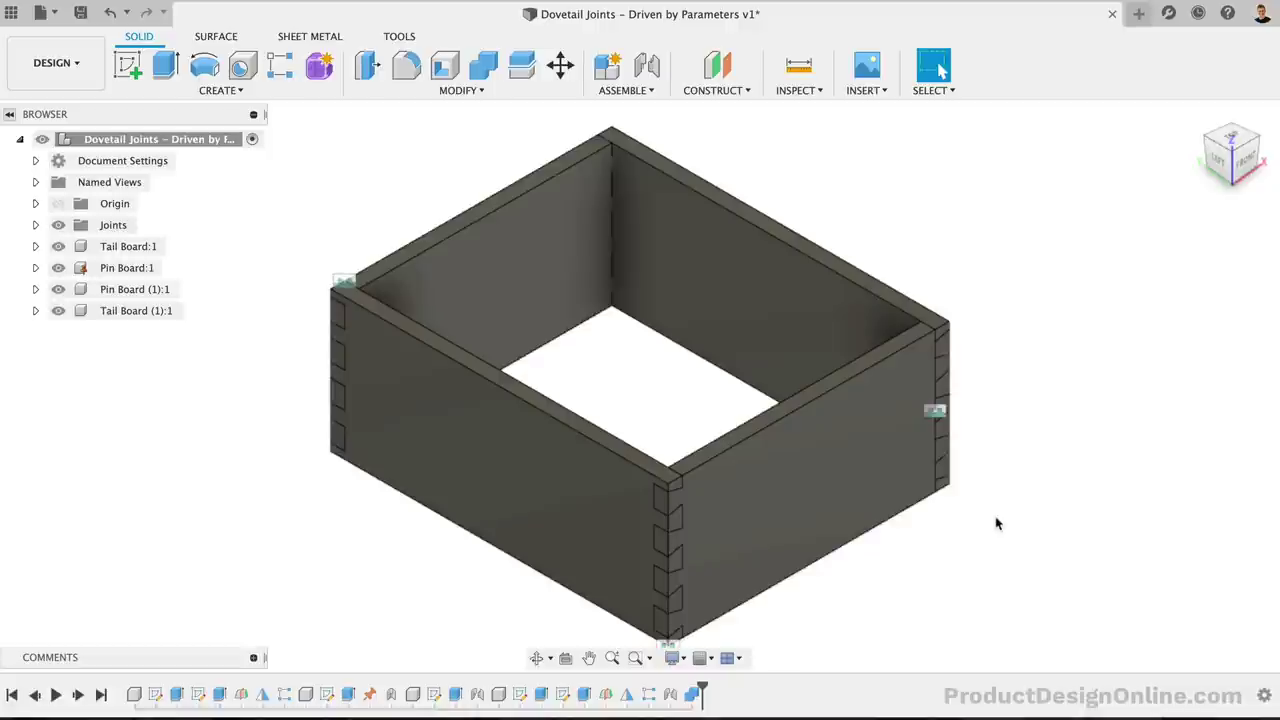
- Orbit to a raised front view and hide the right and left tail boards
mouse_move(1230, 158)
left_mouse_down()
mouse_move(1240, 152)
mouse_move(1210, 165)
left_mouse_up()
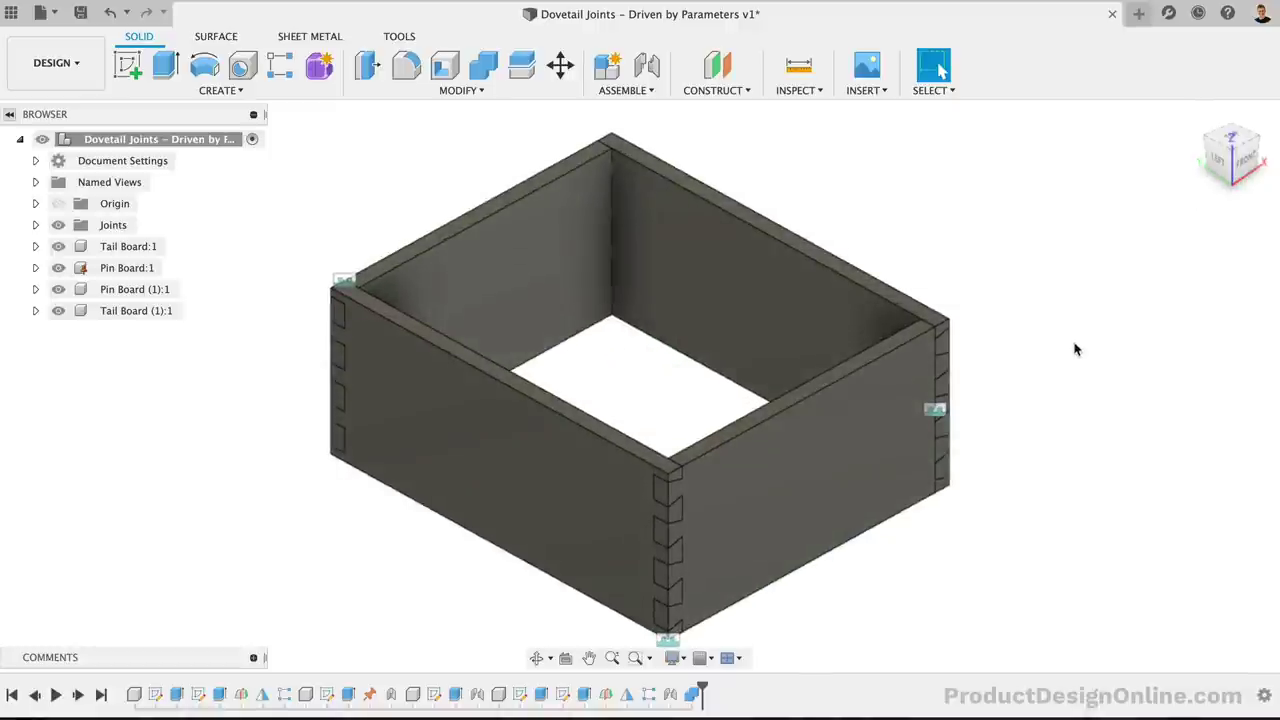
left_click(510, 487)
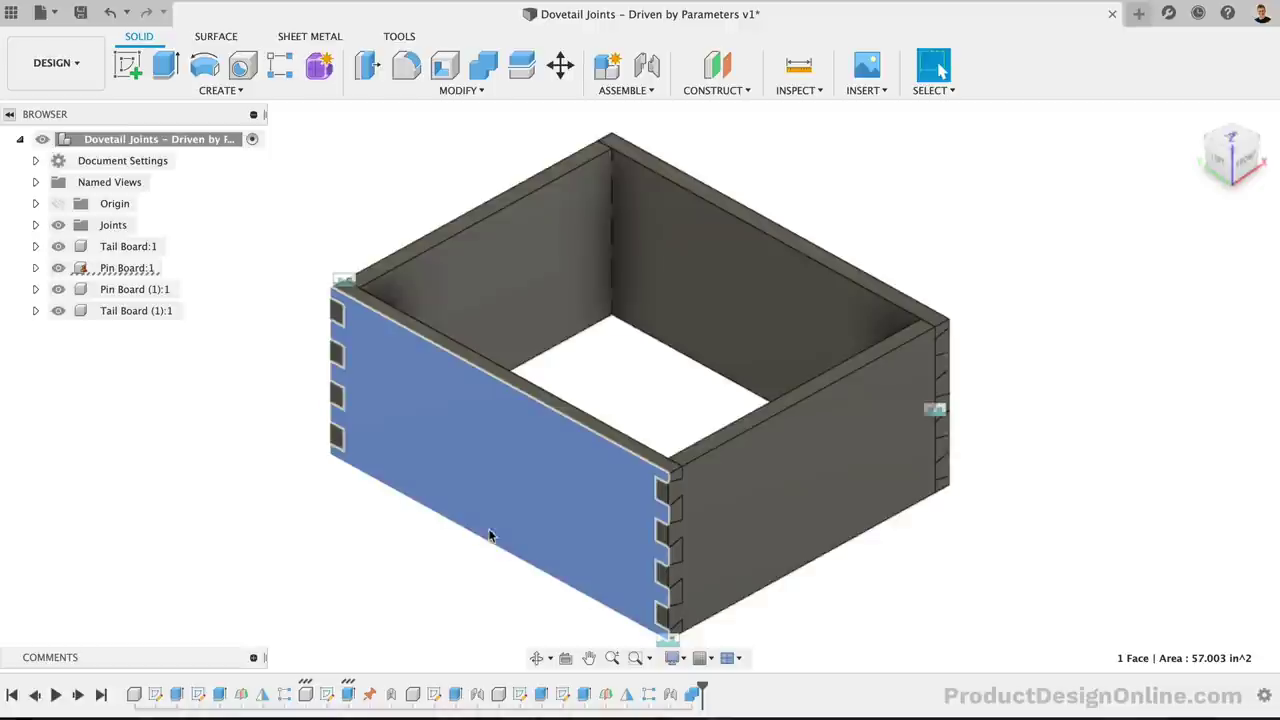
left_click(828, 489)
key("v")
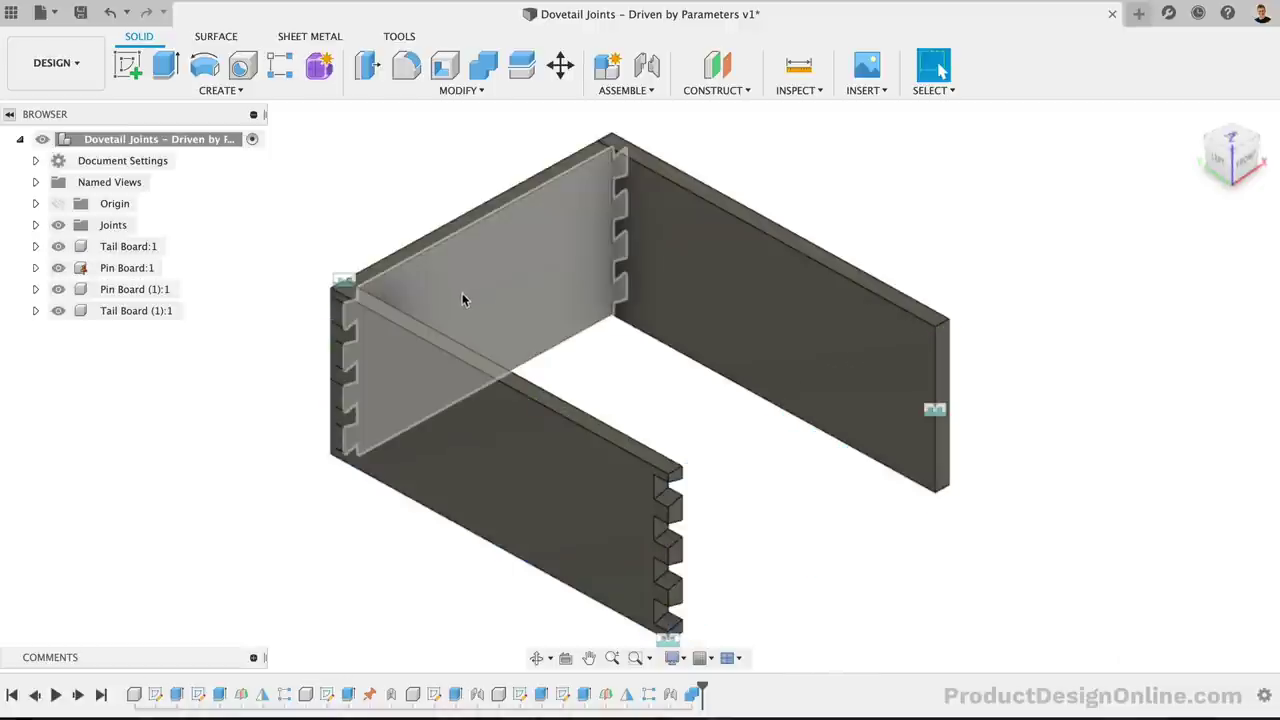
left_click(462, 293)
key("v")
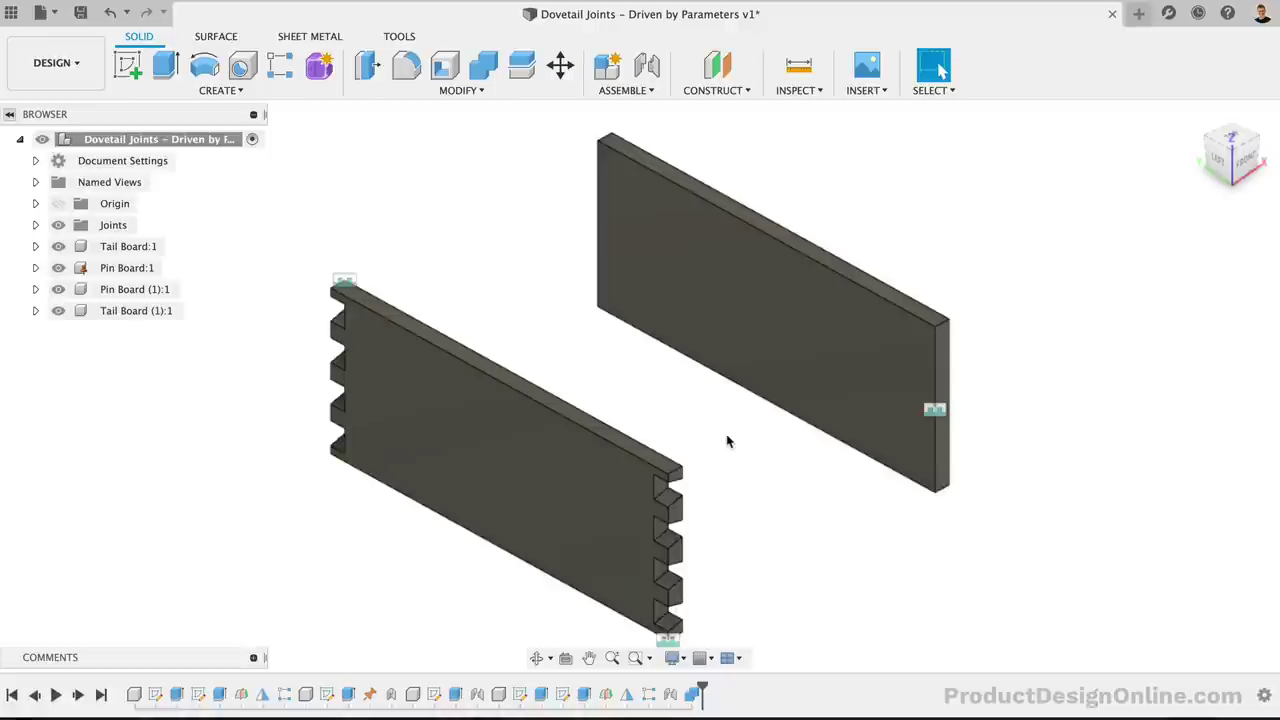
- Restore the hidden boards and combine-cut both tail boards out of the back pin board, keeping tools
left_click(109, 12)
left_click(109, 12)
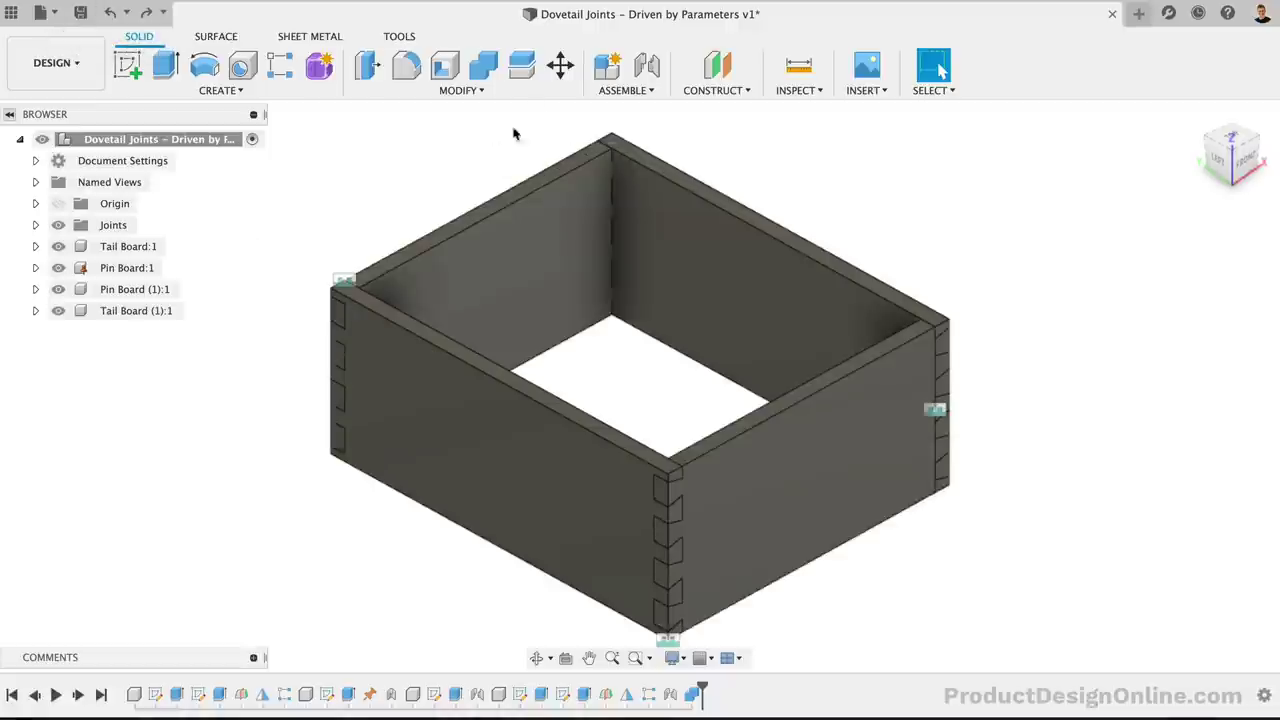
left_click(483, 65)
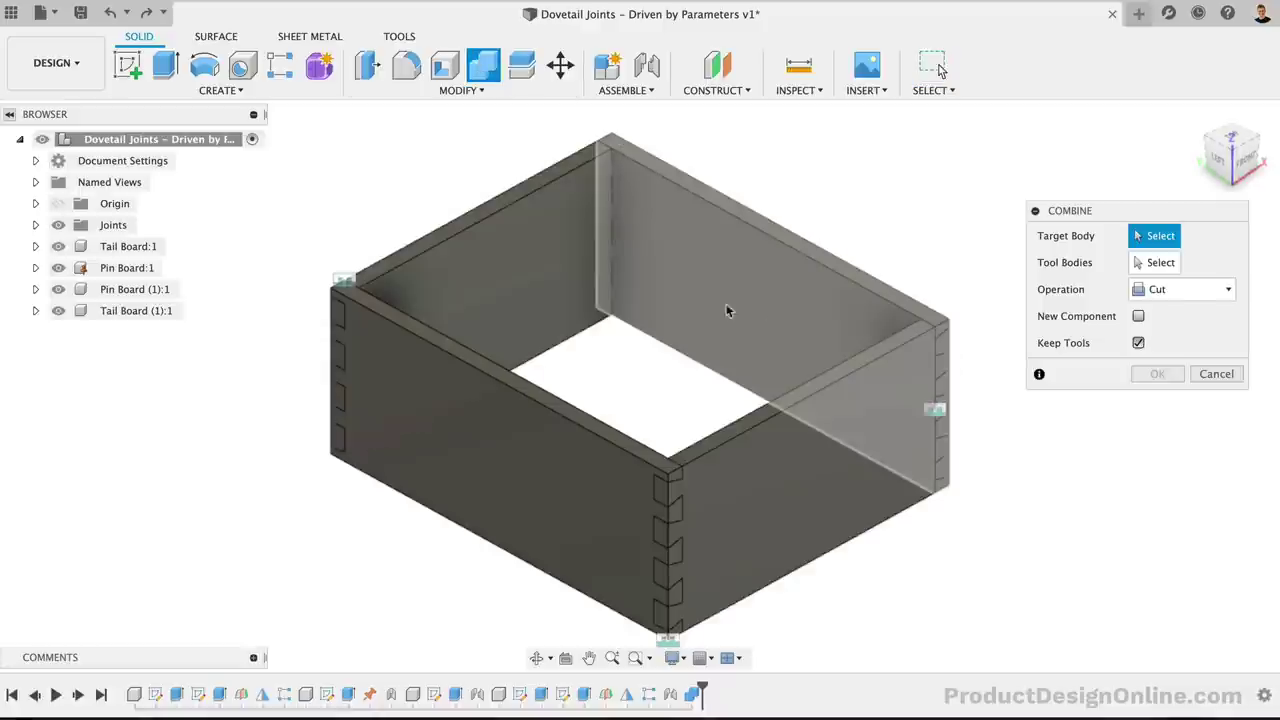
left_click(768, 305)
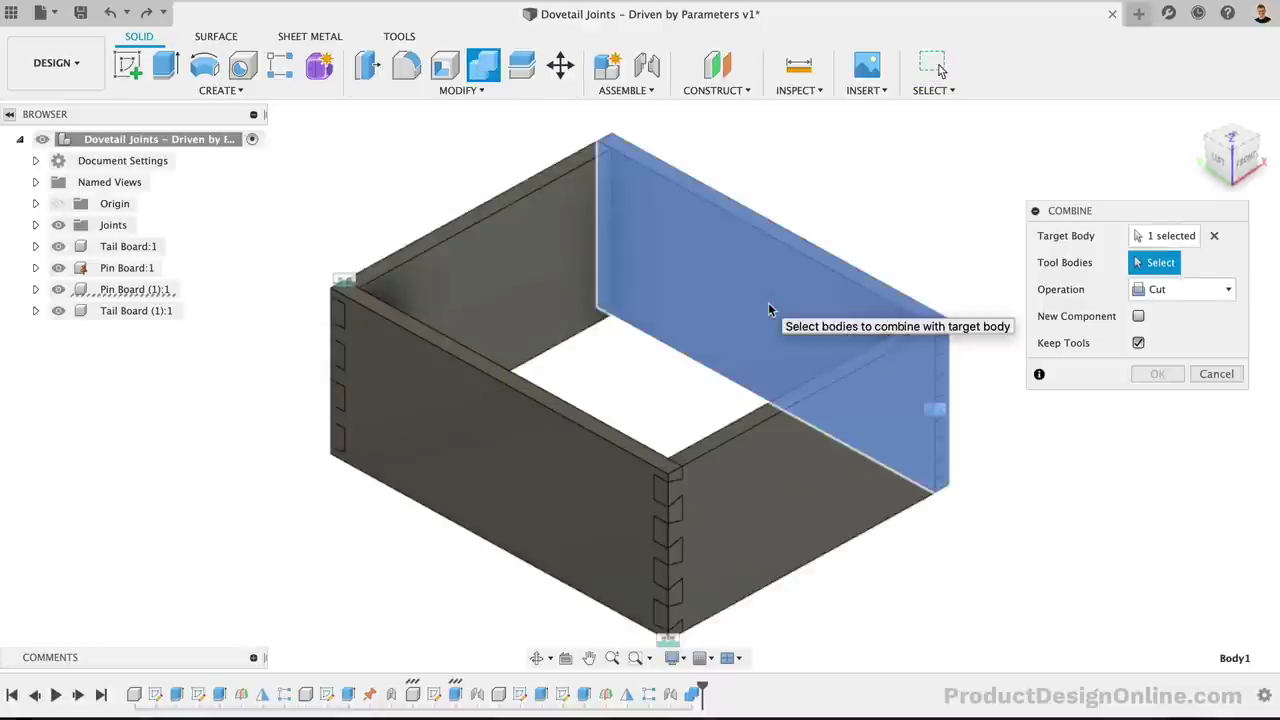
left_click(852, 449)
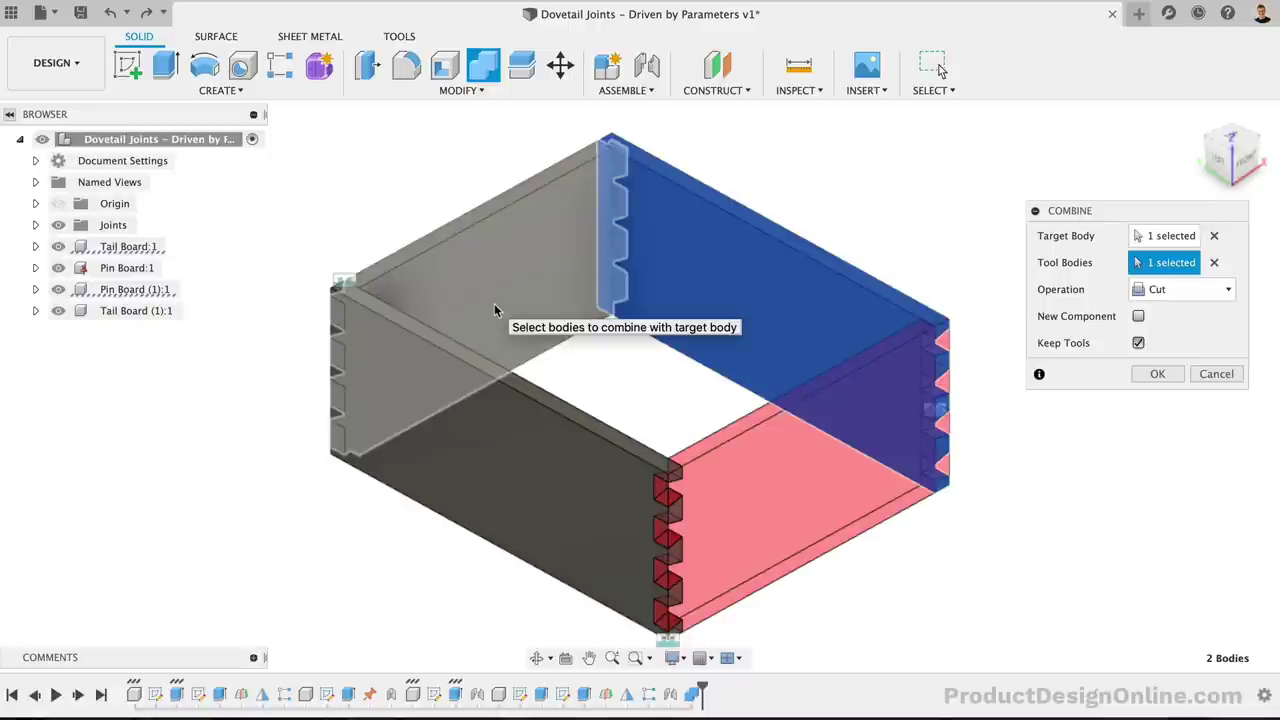
left_click(494, 303)
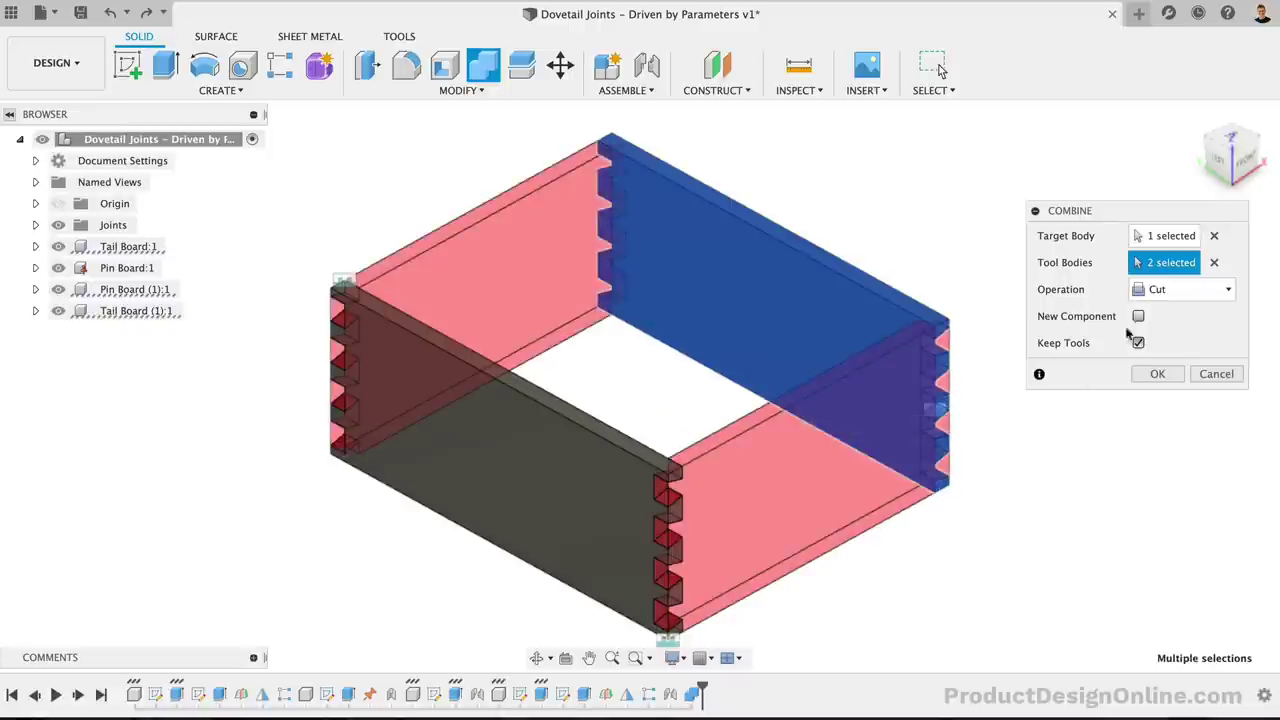
left_click(1156, 374)
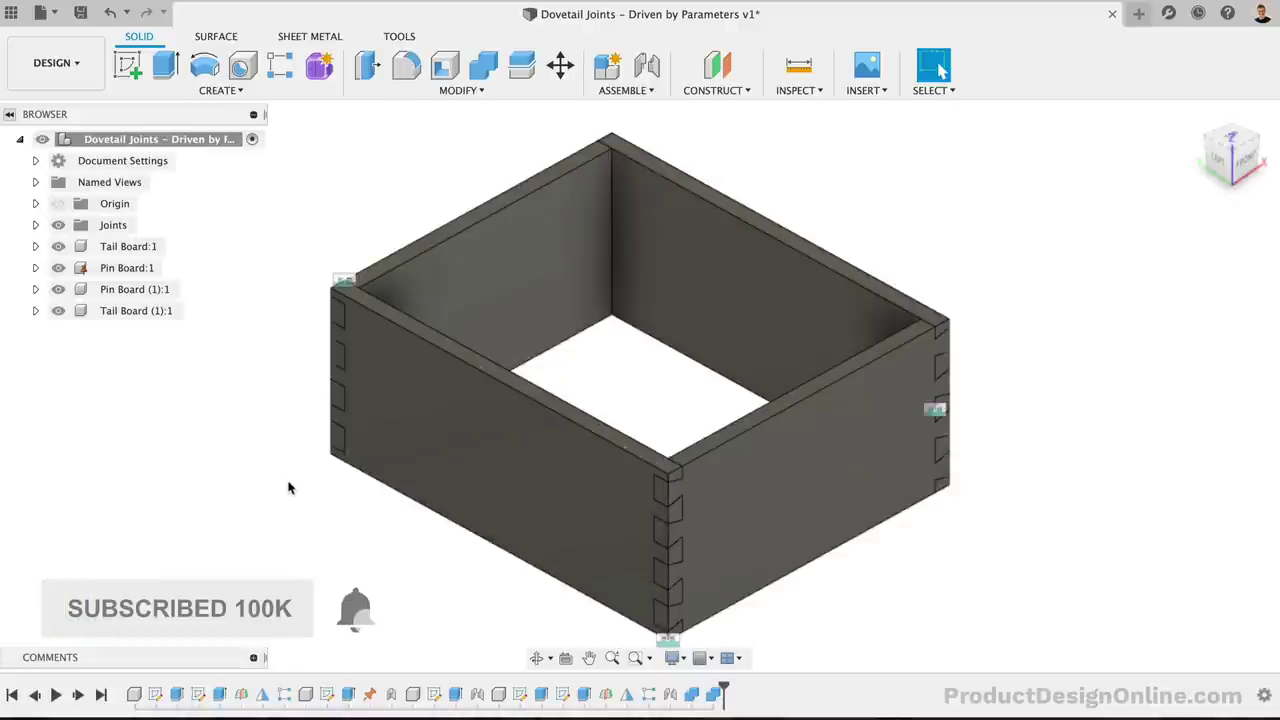
- Open Change Parameters and set dovetailHeight from 0.75 in to 0.5 in
left_click(452, 92)
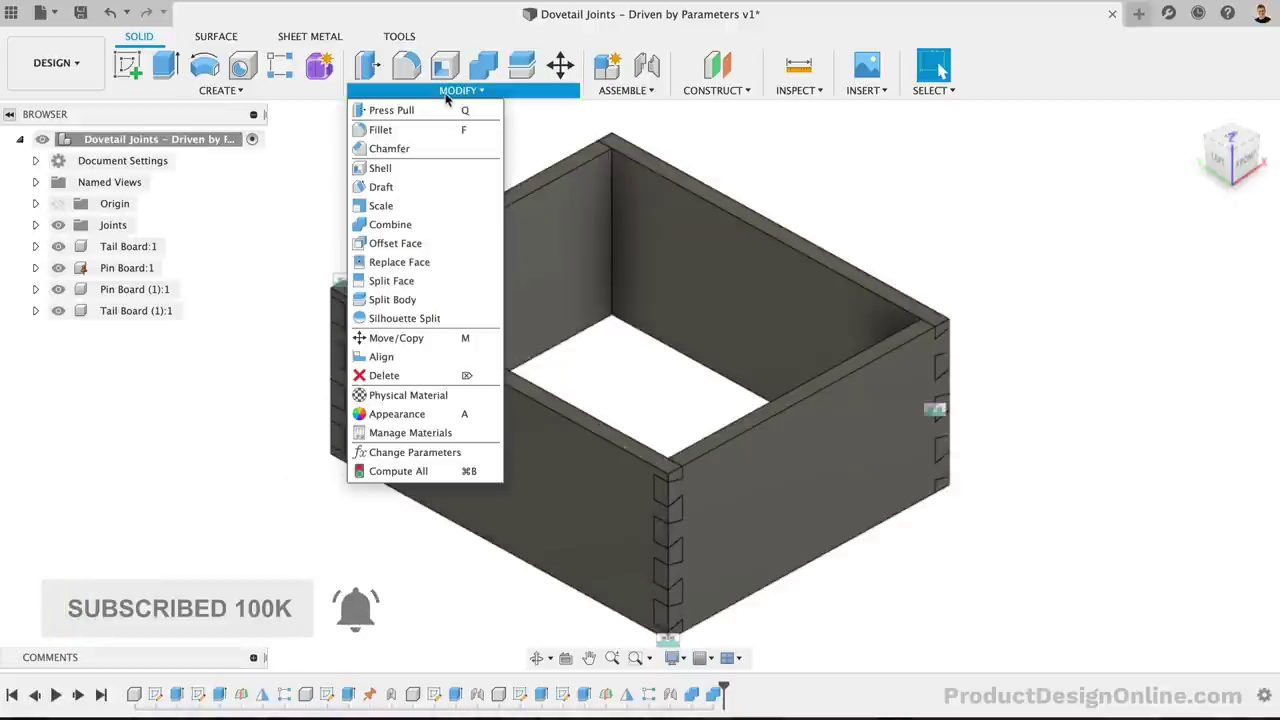
left_click(412, 452)
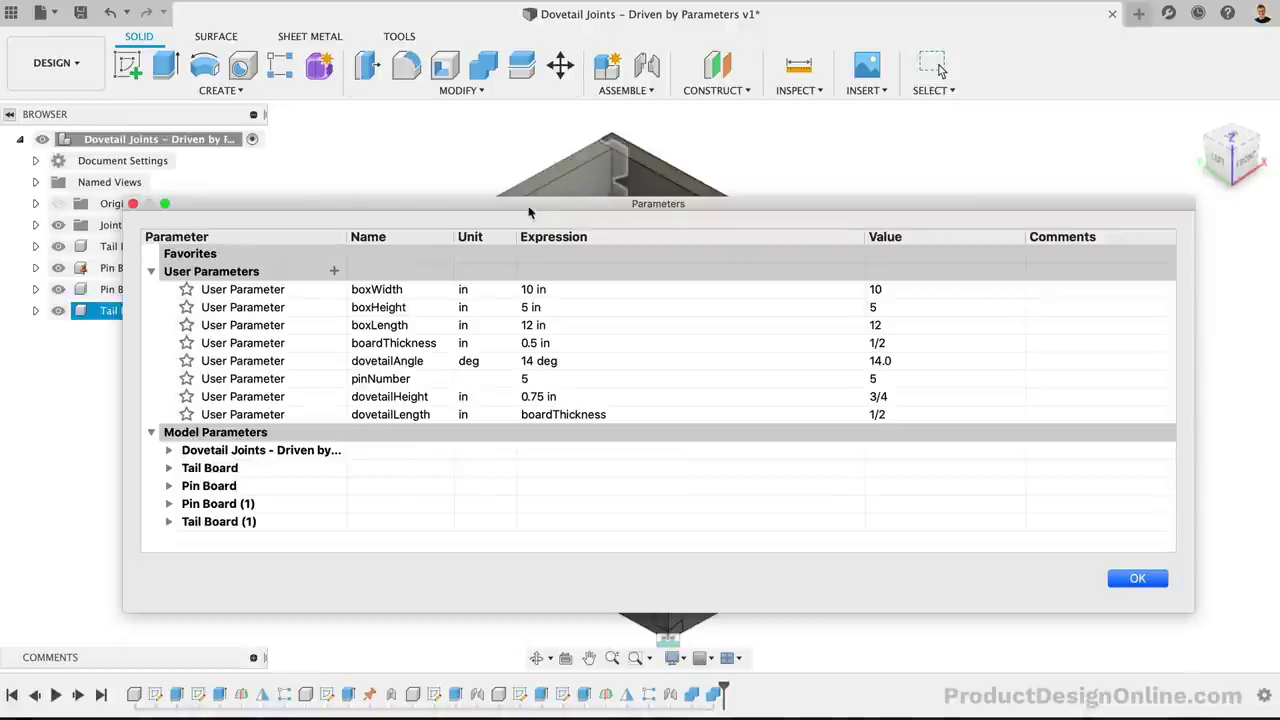
left_click_drag(530, 212, 503, 433)
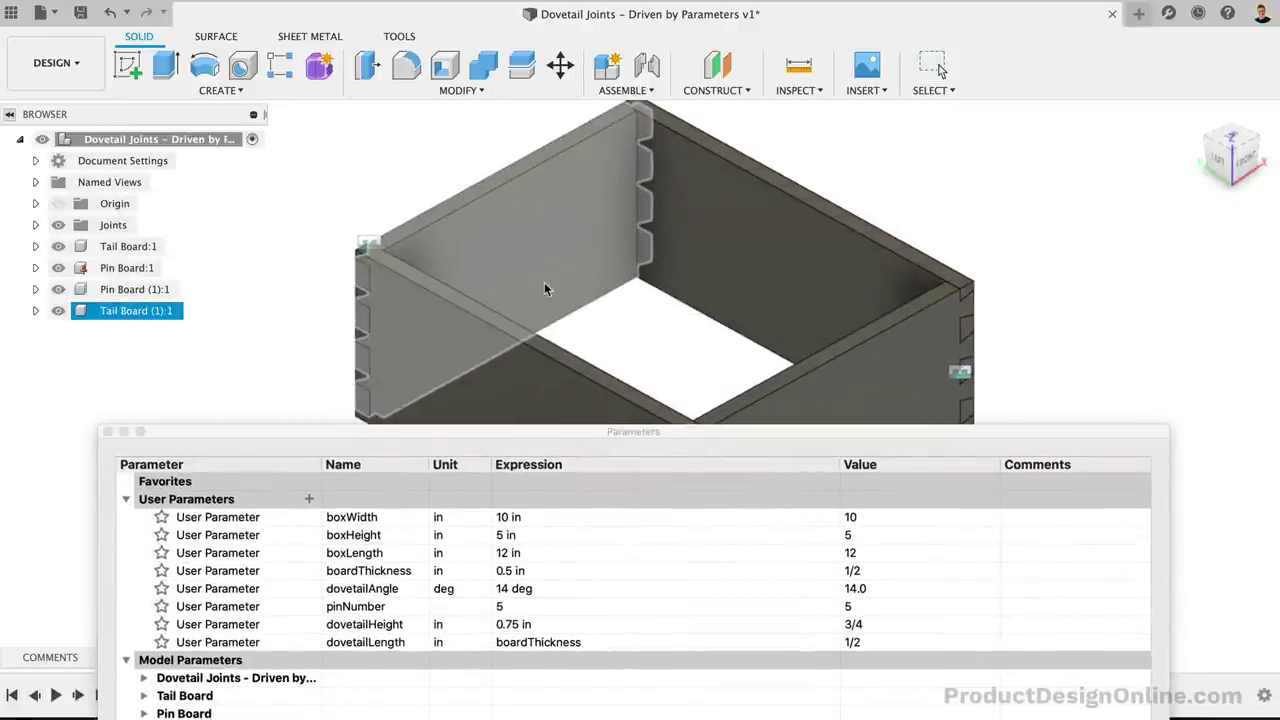
scroll(544, 289, "down", 5)
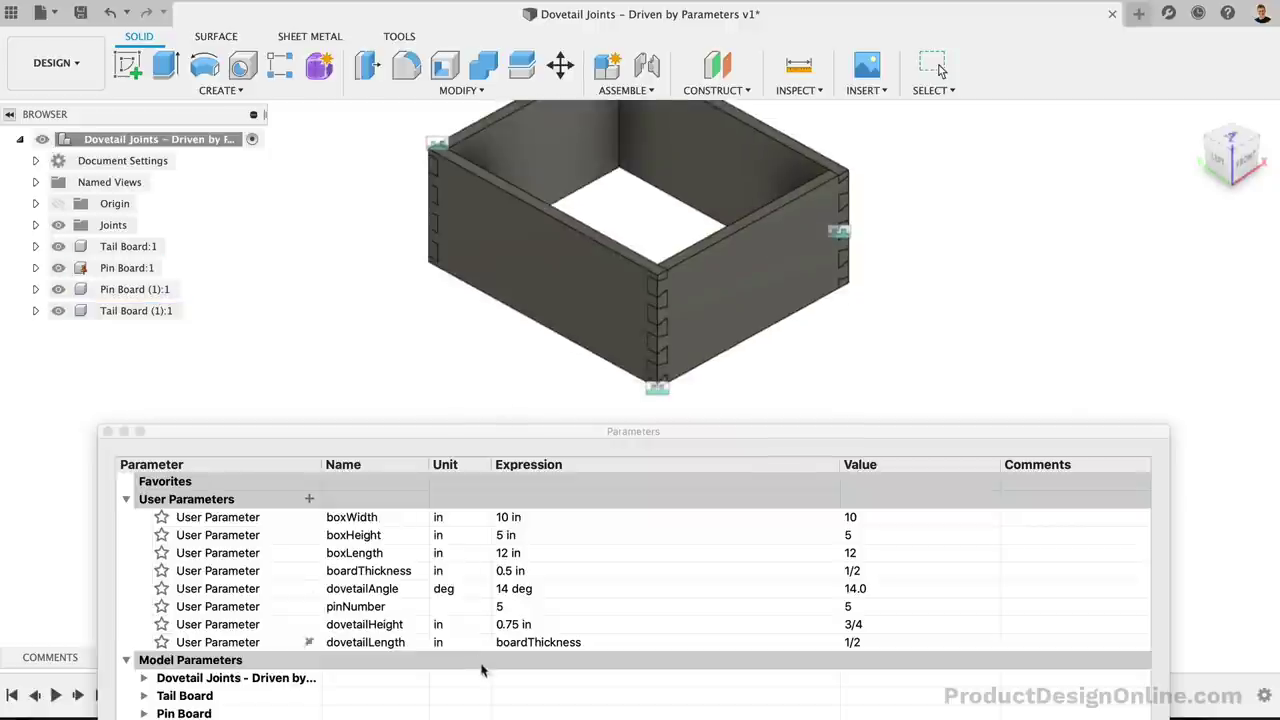
left_click(512, 624)
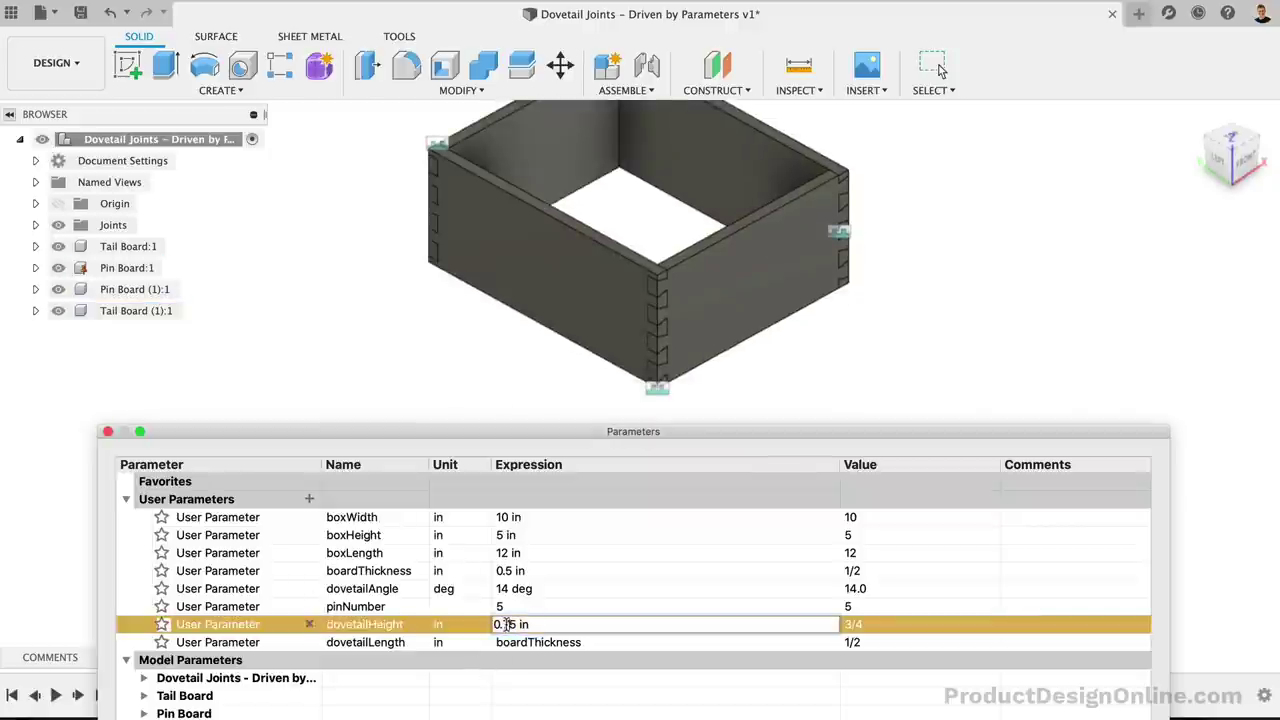
key("BackSpace")
key("Return")
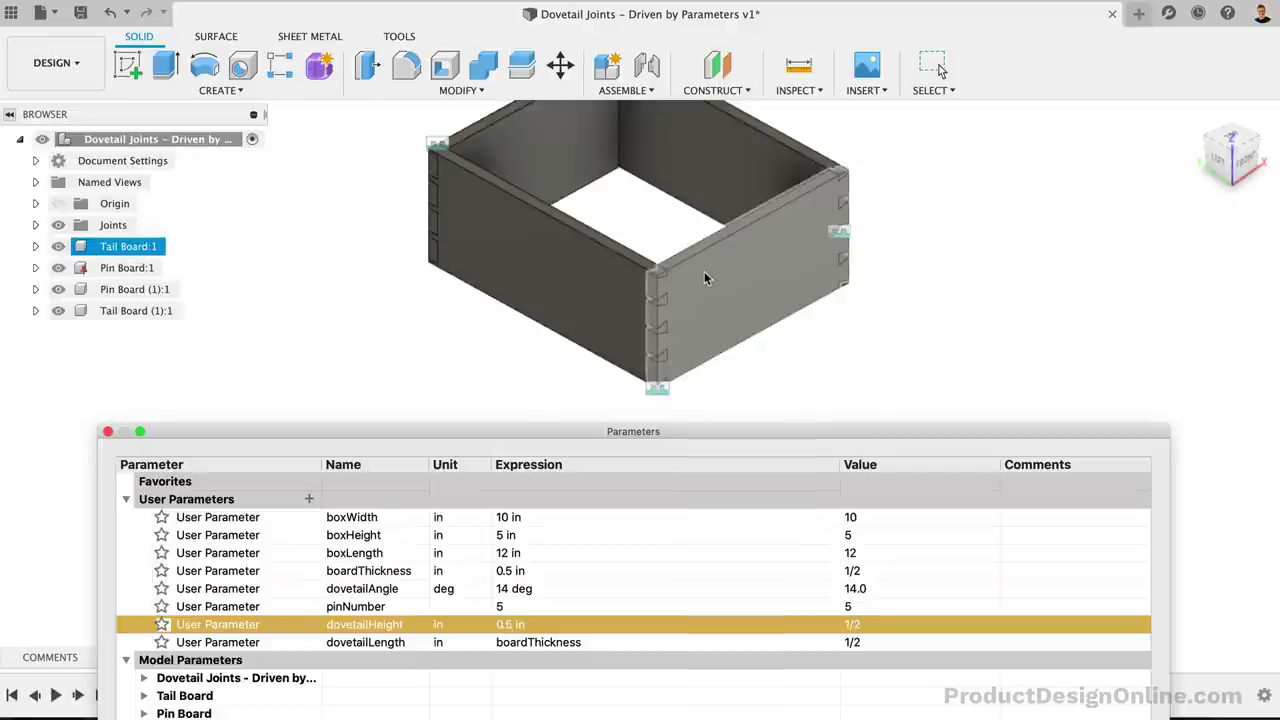
- Change dovetailAngle from 14 deg to 17 deg
scroll(704, 275, "up", 5)
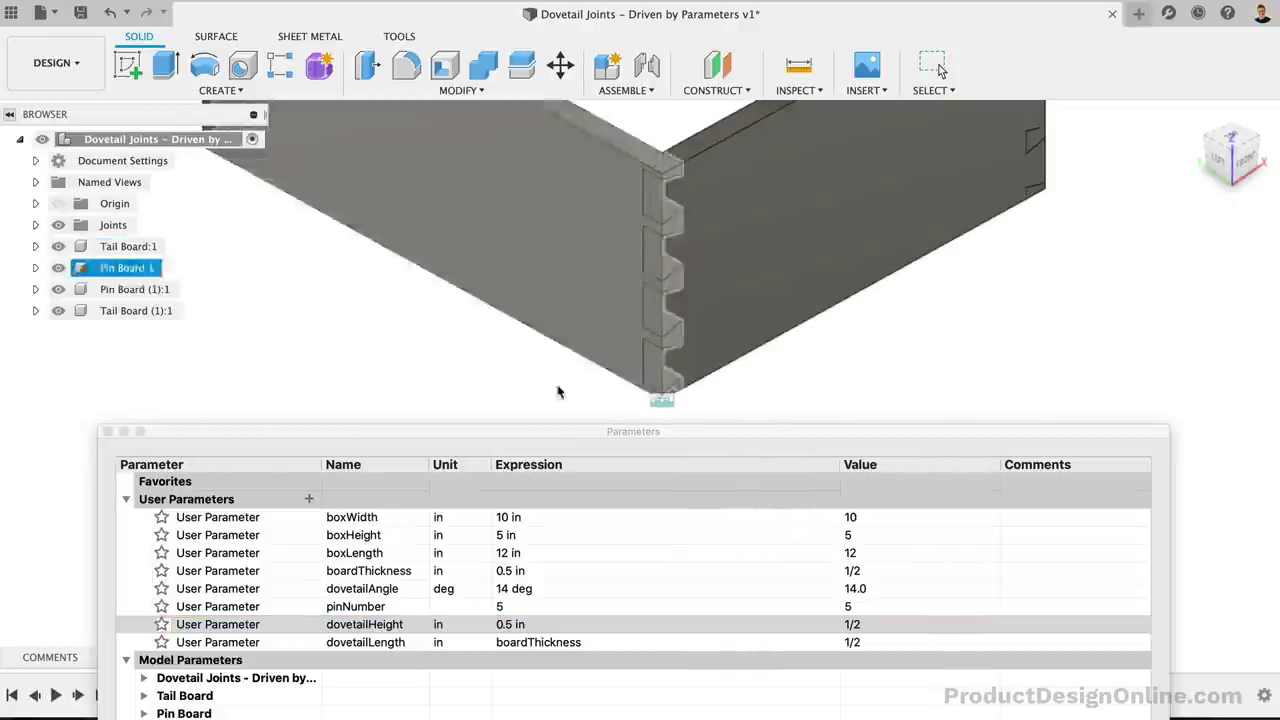
left_click(503, 586)
left_click(503, 588)
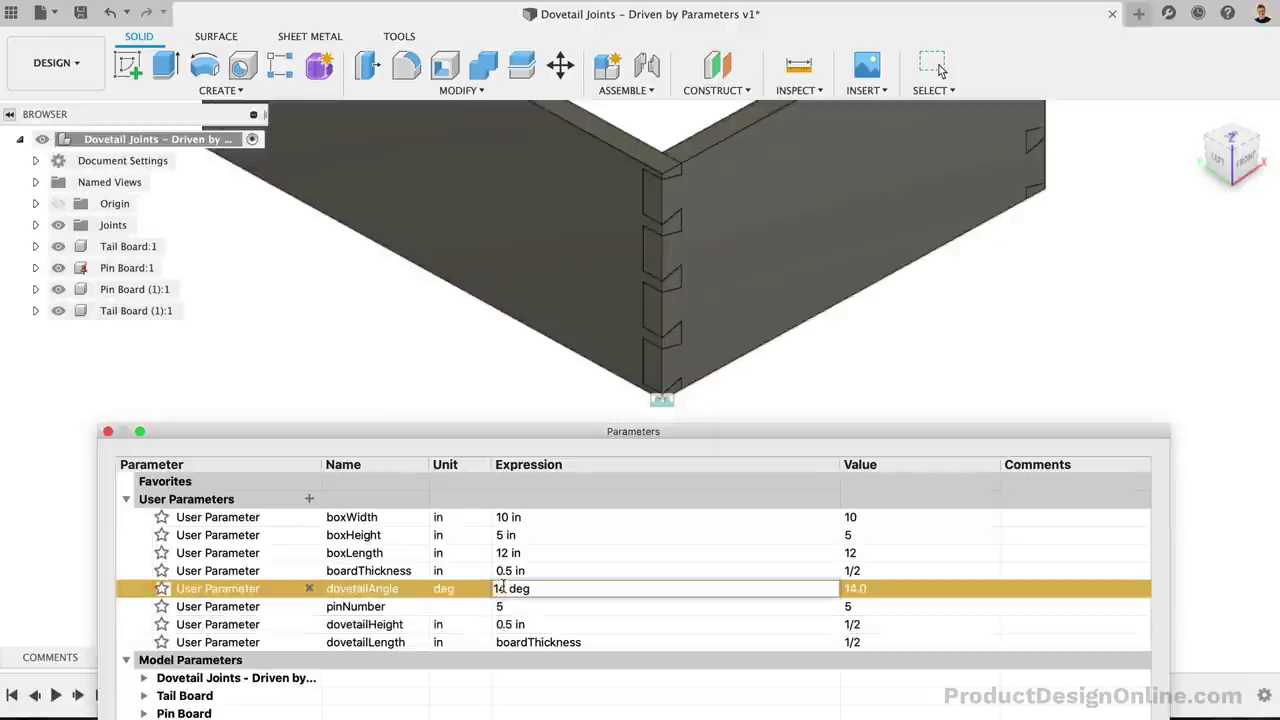
key("BackSpace")
type("7")
key("Return")
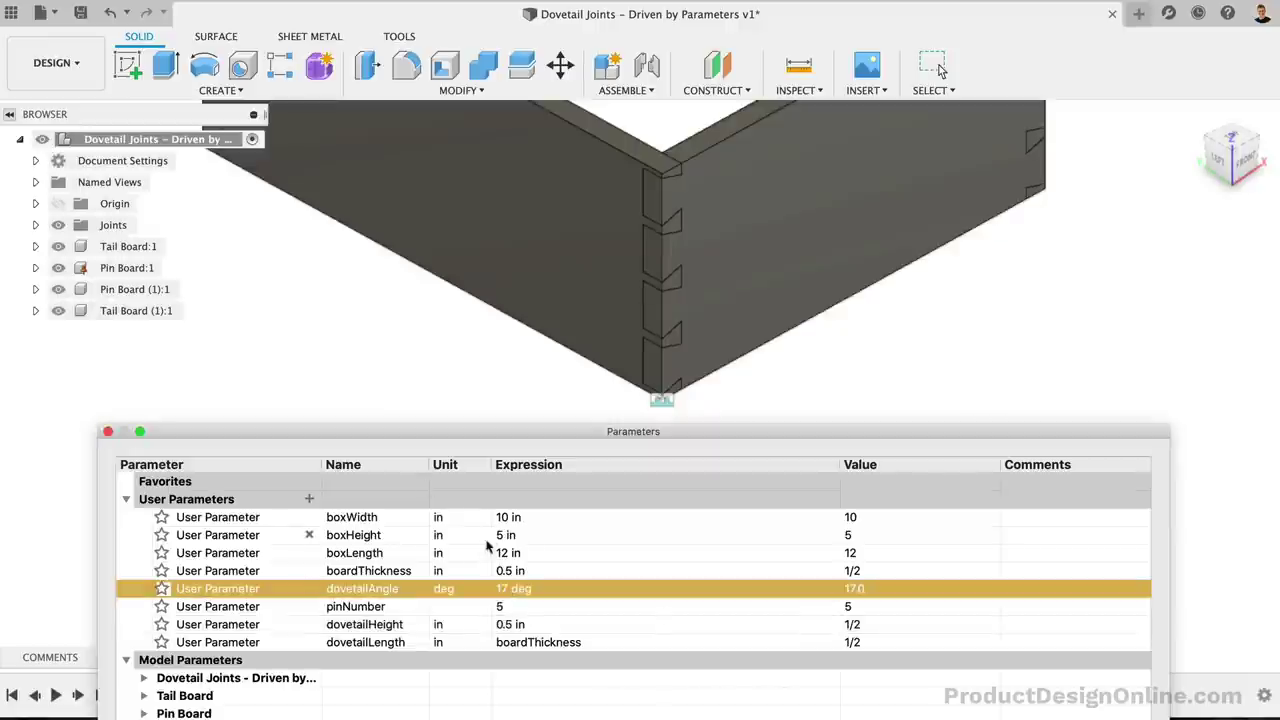
- Set boxLength to 15 in and boxWidth to 15 in
left_click(490, 552)
left_click(503, 552)
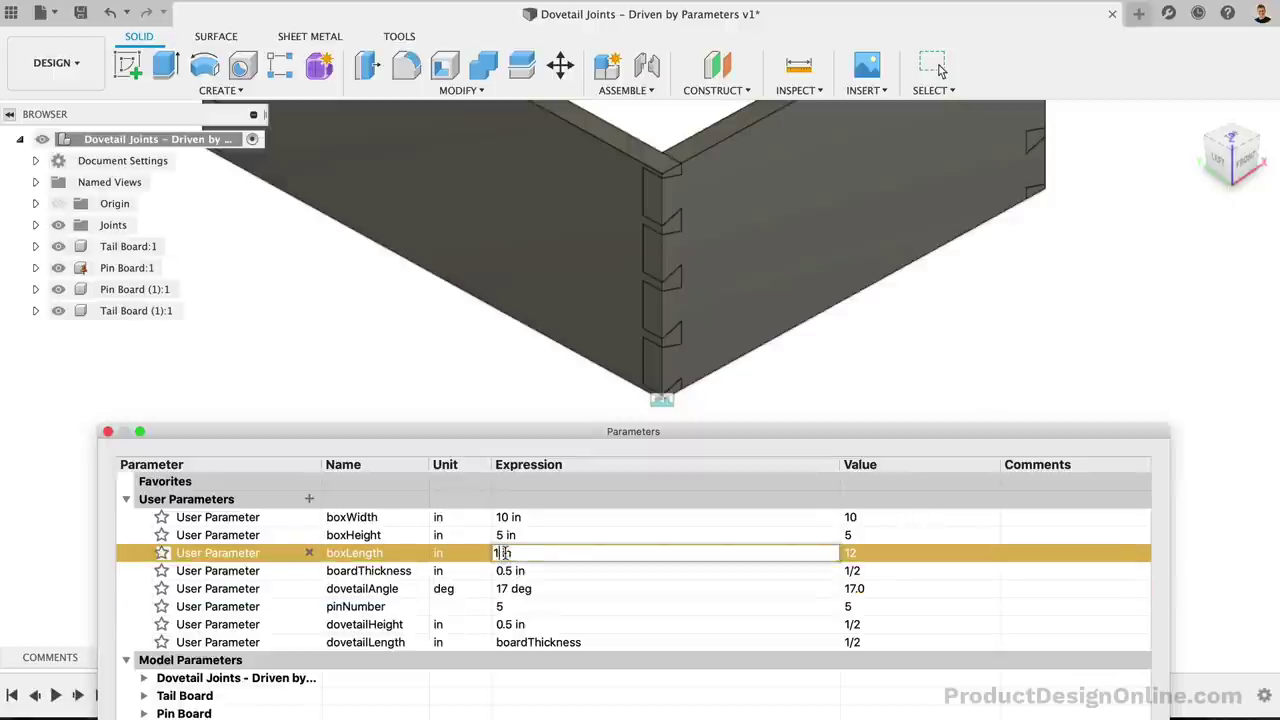
key("BackSpace")
type("5")
key("Return")
double_click(505, 516)
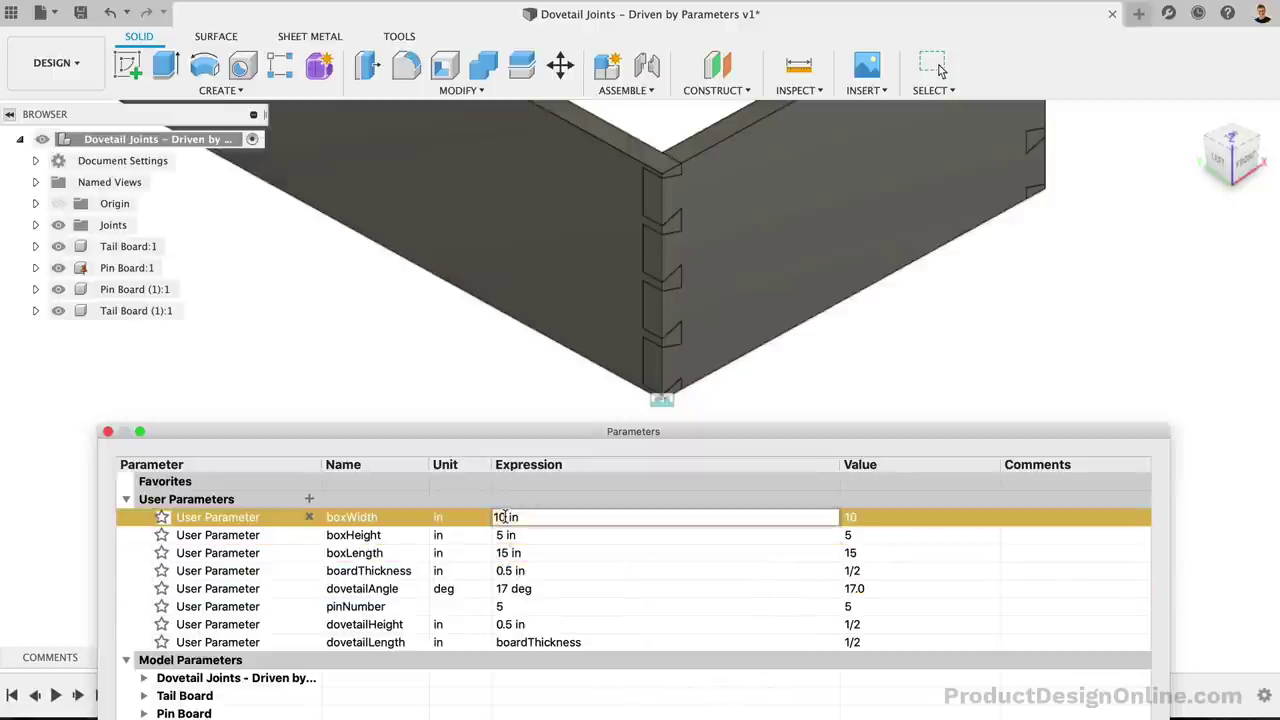
key("BackSpace")
type("5")
key("Return")
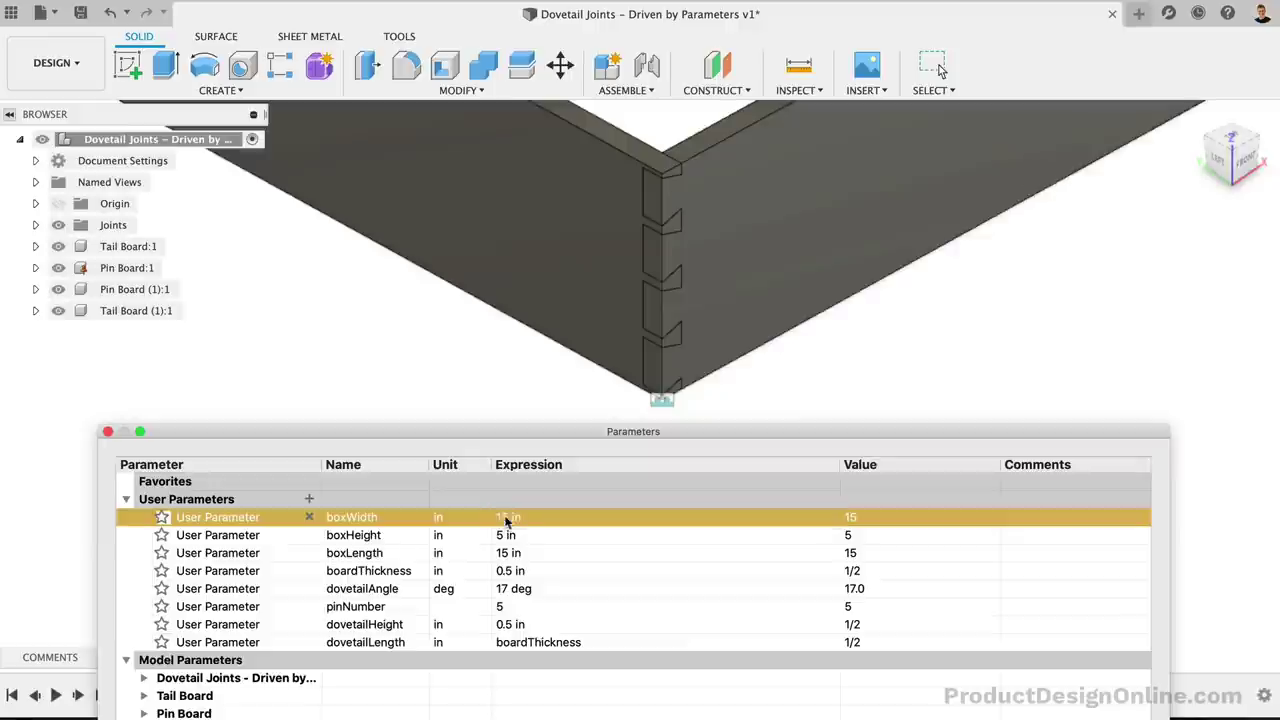
- Set boxWidth back to 10 in and boxLength to 20 in
scroll(557, 399, "down", 3)
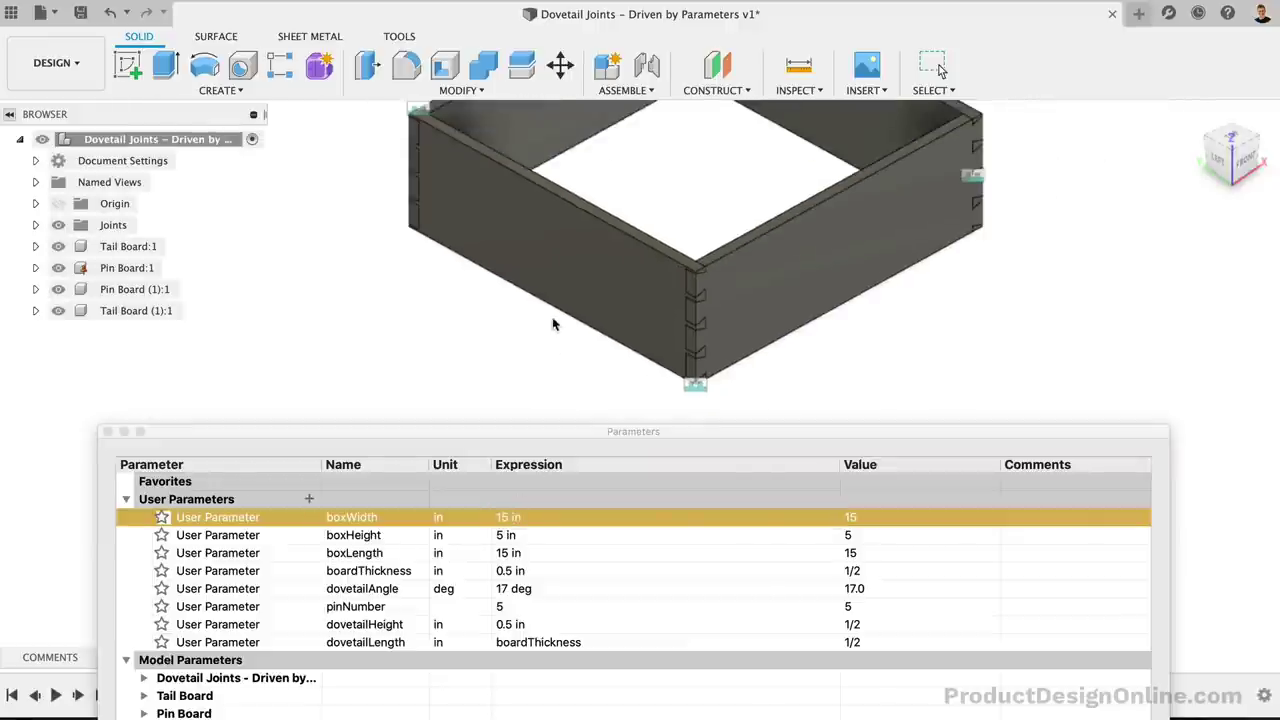
scroll(552, 317, "down", 3)
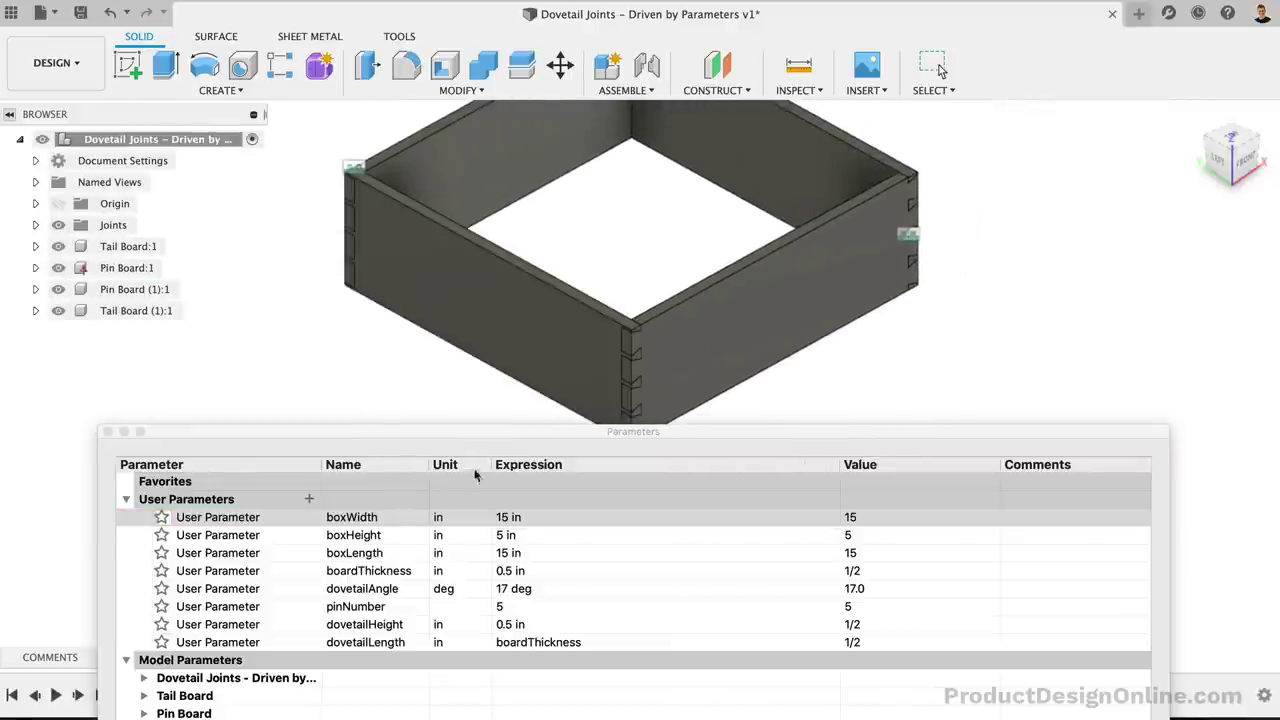
double_click(505, 516)
key("BackSpace")
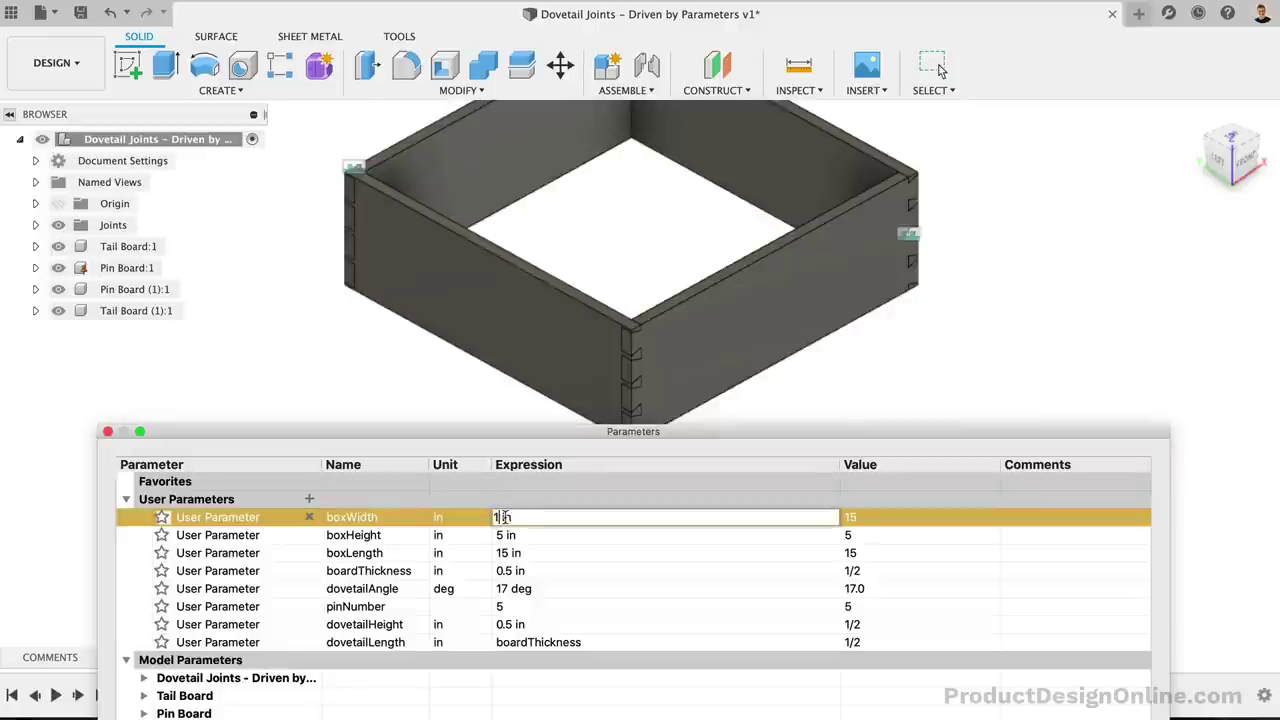
type("0")
key("Return")
left_click(505, 548)
left_click(504, 547)
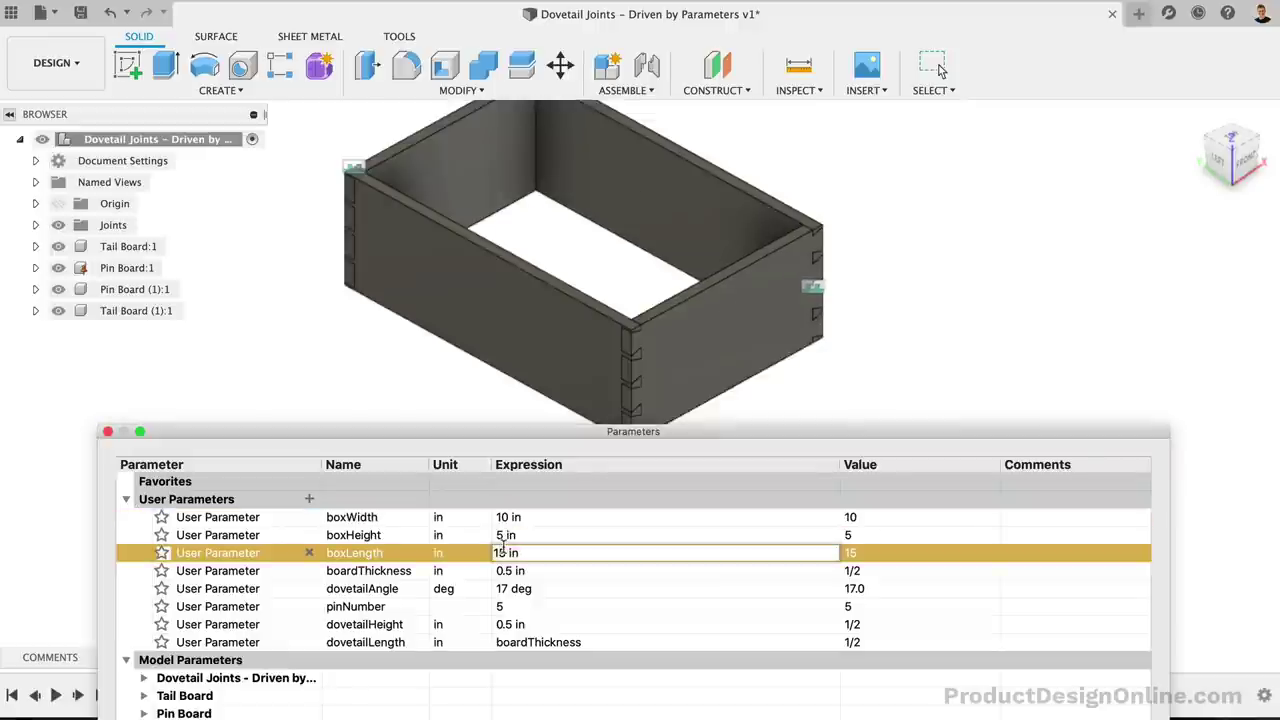
key("BackSpace")
key("BackSpace")
type("2")
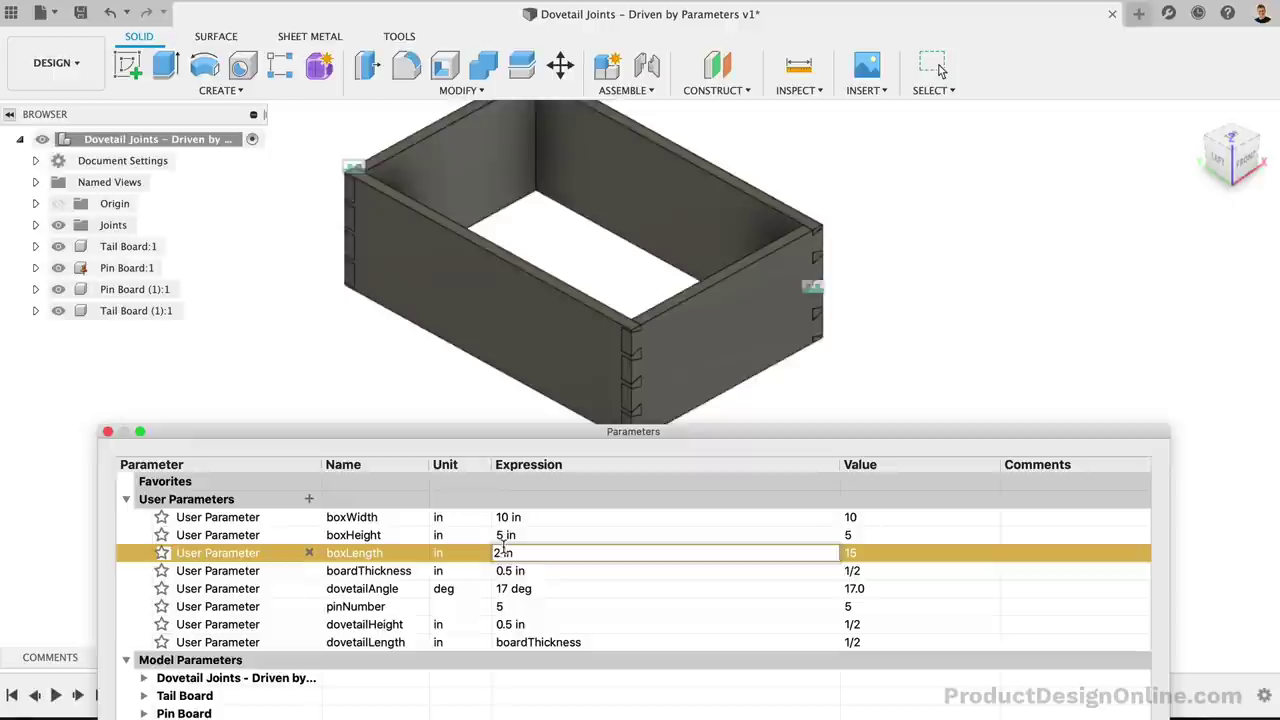
type("0")
key("Return")
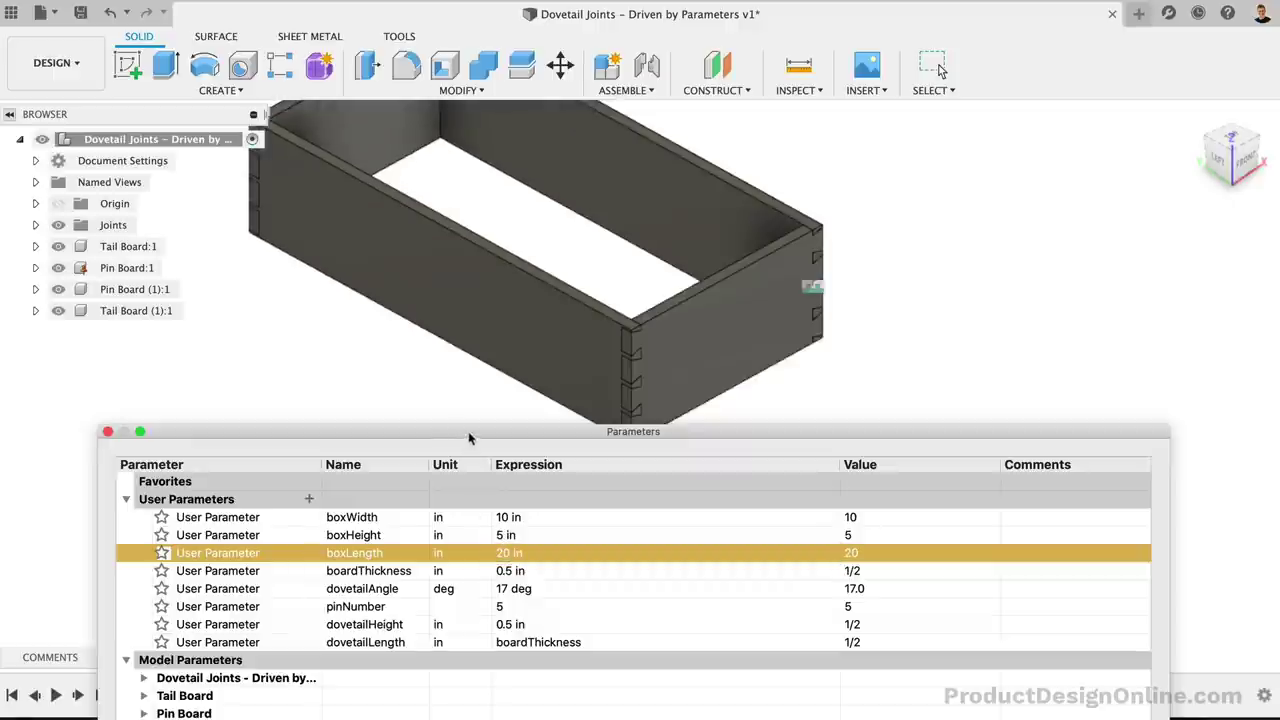
- Accept the parameter changes and orbit to view the resized box from above
left_click_drag(468, 431, 460, 180)
left_click(1103, 555)
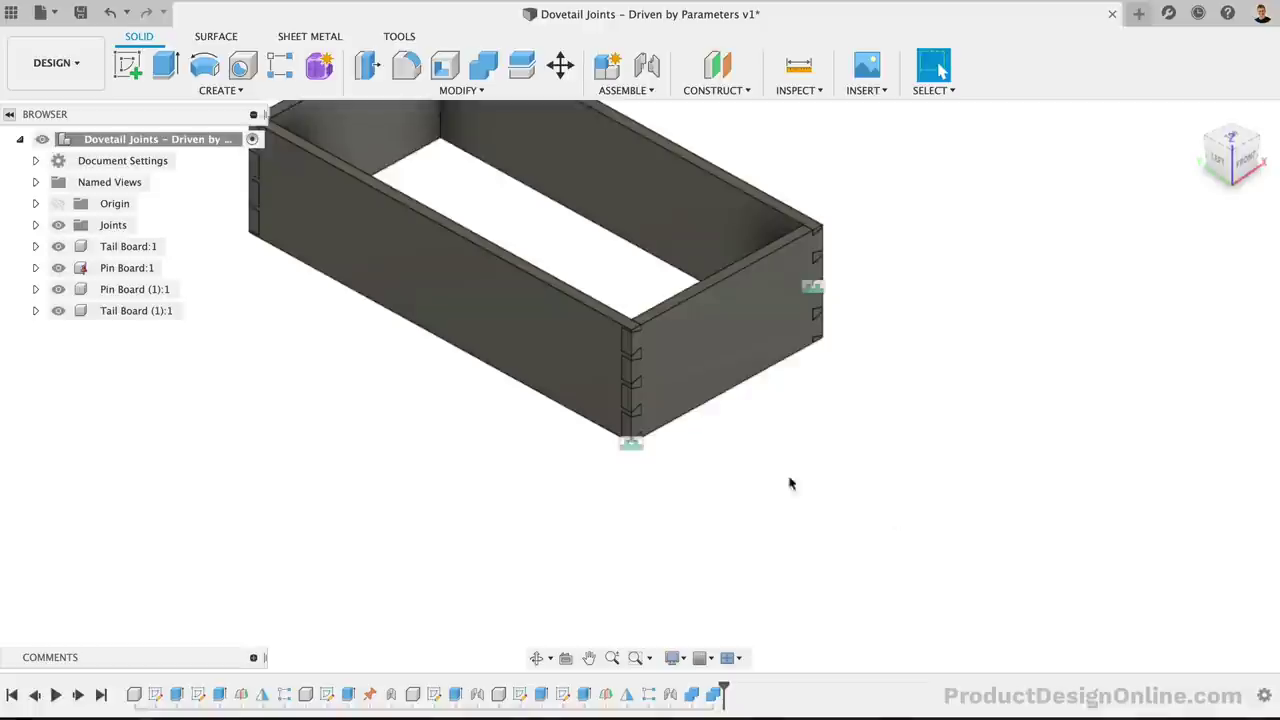
scroll(775, 468, "down", 2)
left_click(536, 658)
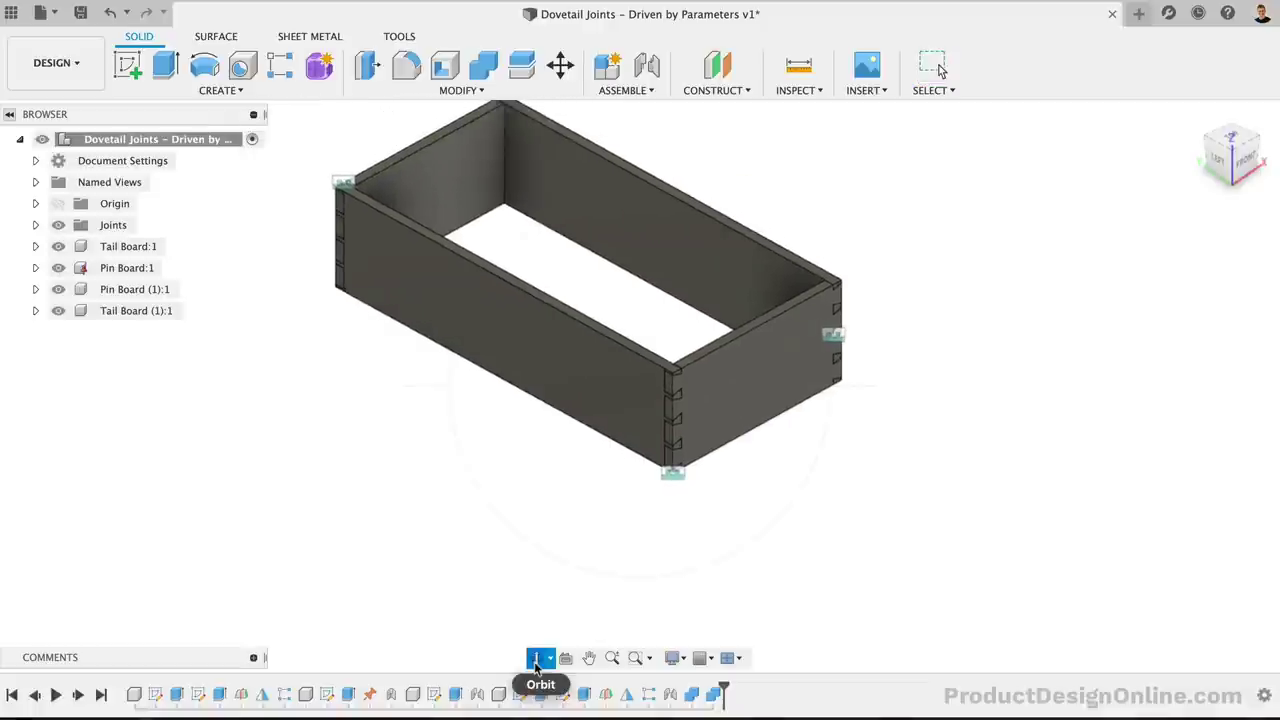
mouse_move(615, 400)
left_mouse_down()
mouse_move(634, 434)
mouse_move(614, 377)
left_mouse_up()
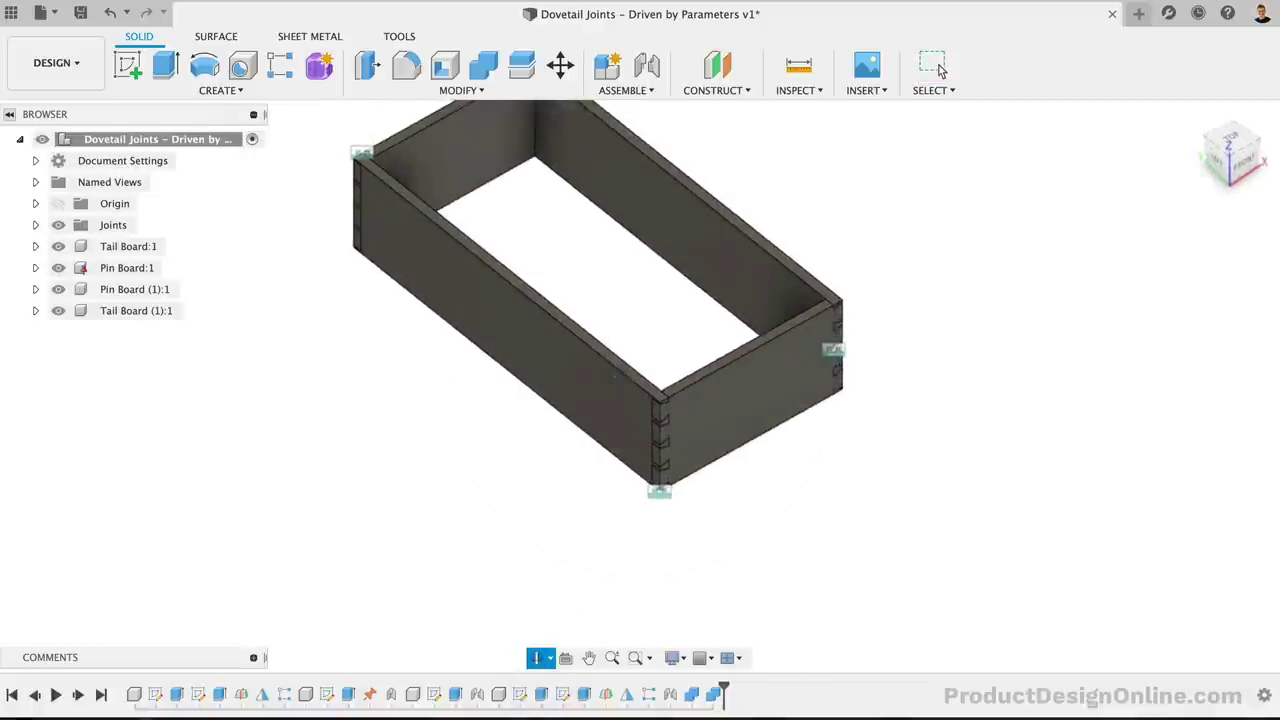
key("Escape")
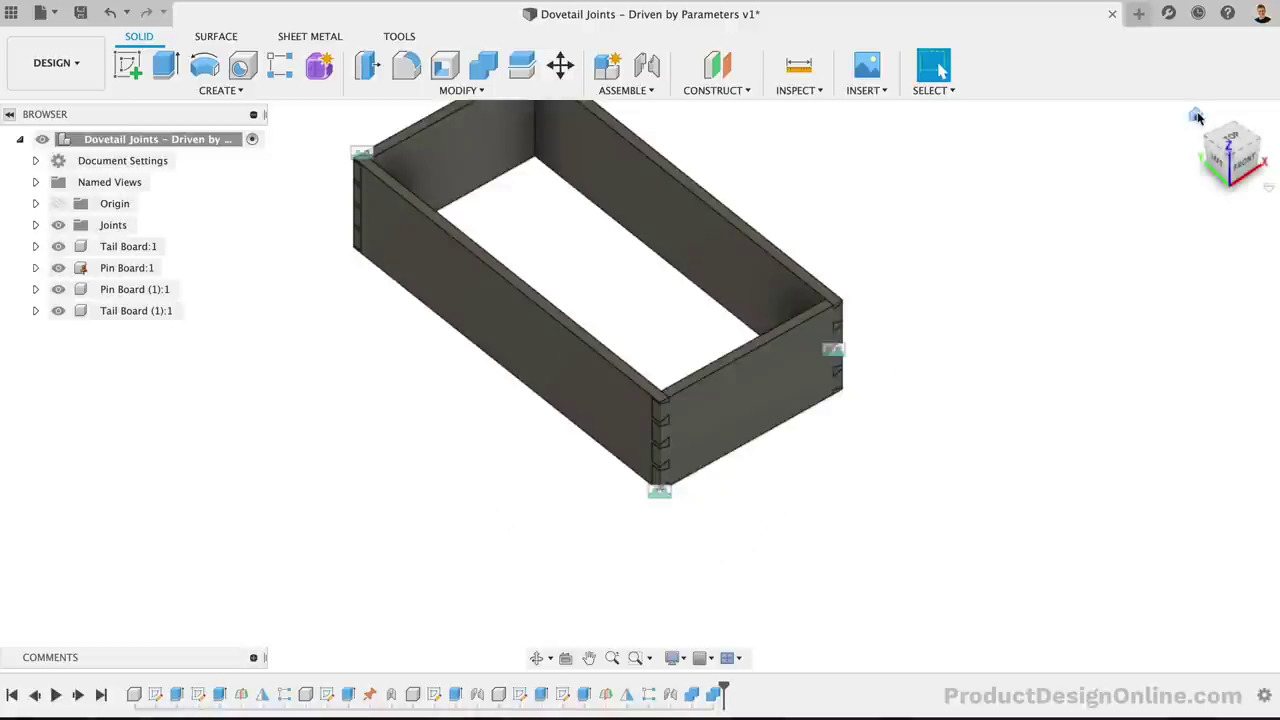
- From the home view, apply 3D Pine to the end board and 3D Cherry to the long board
left_click(1196, 116)
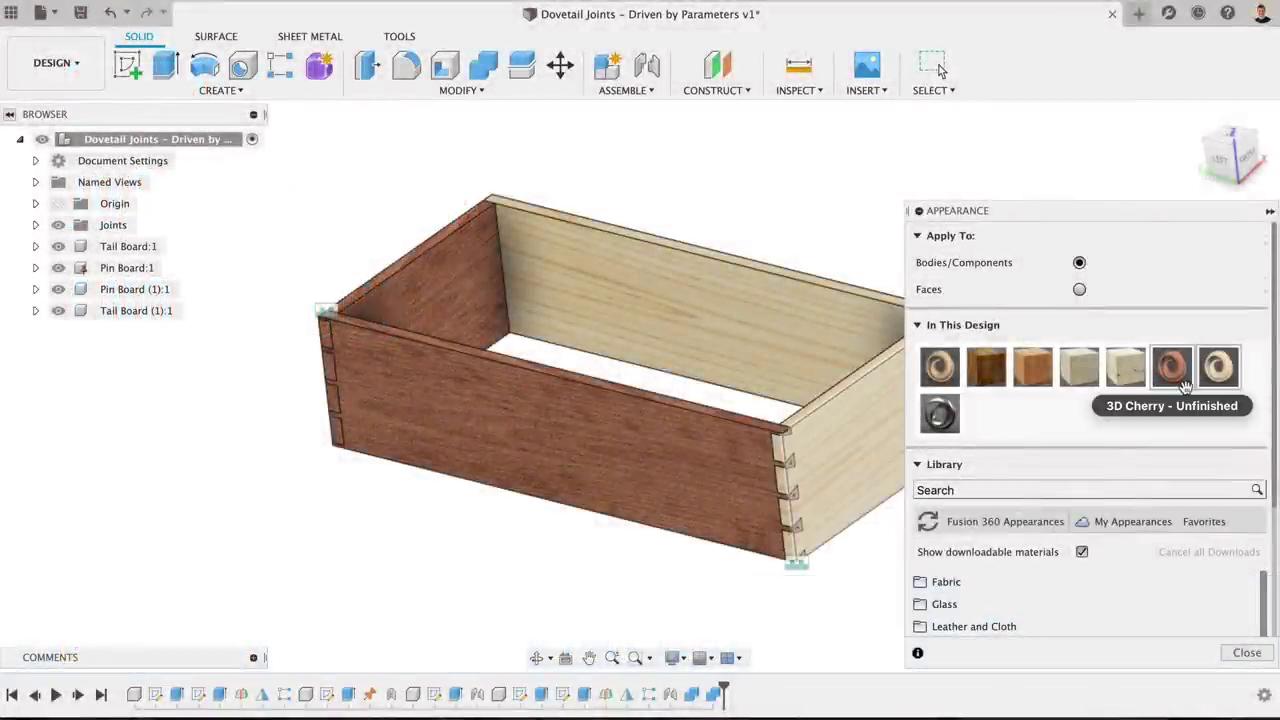
left_click_drag(1218, 366, 517, 334)
left_click_drag(1168, 376, 766, 309)
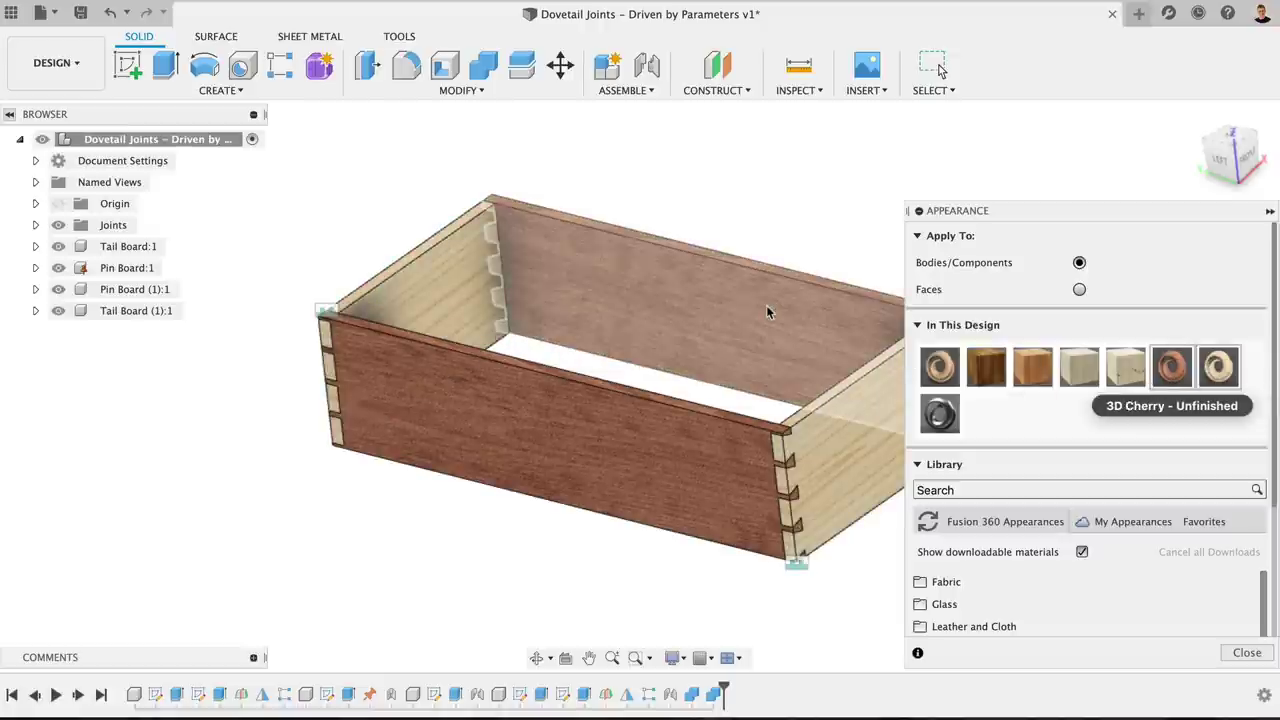
left_click(1240, 652)
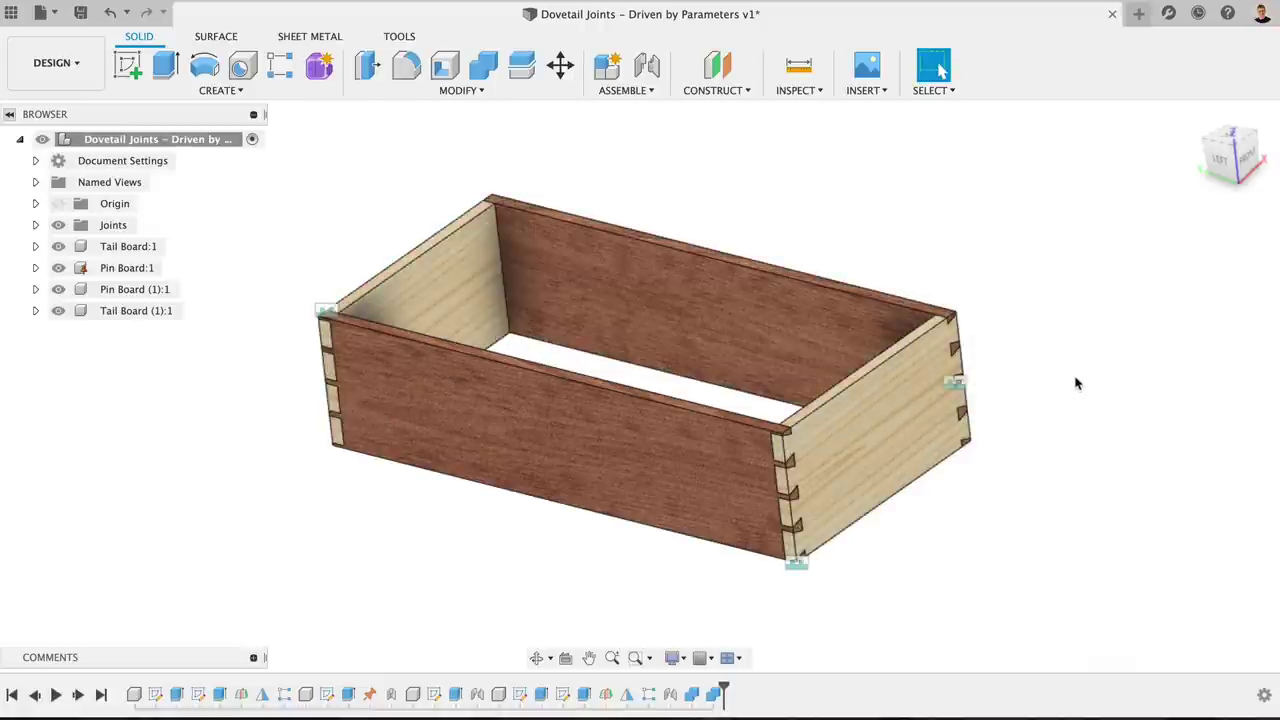